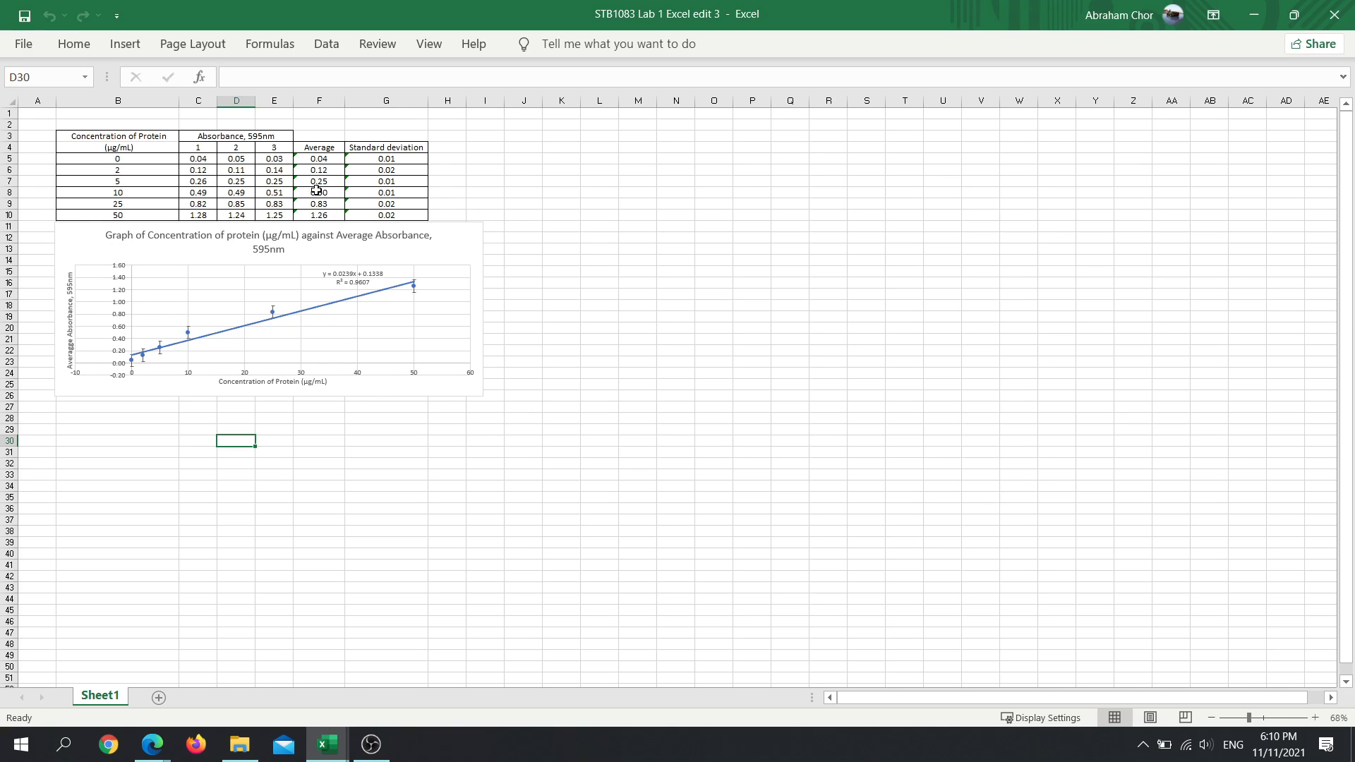
- Examine the protein absorbance table and the graph of concentration against average absorbance on Sheet1
{"action": "scroll", "coordinate": [257, 156], "scroll_direction": "up", "scroll_amount": 6, "text": "ctrl"}
{"action": "scroll", "coordinate": [435, 235], "scroll_direction": "up", "scroll_amount": 3}
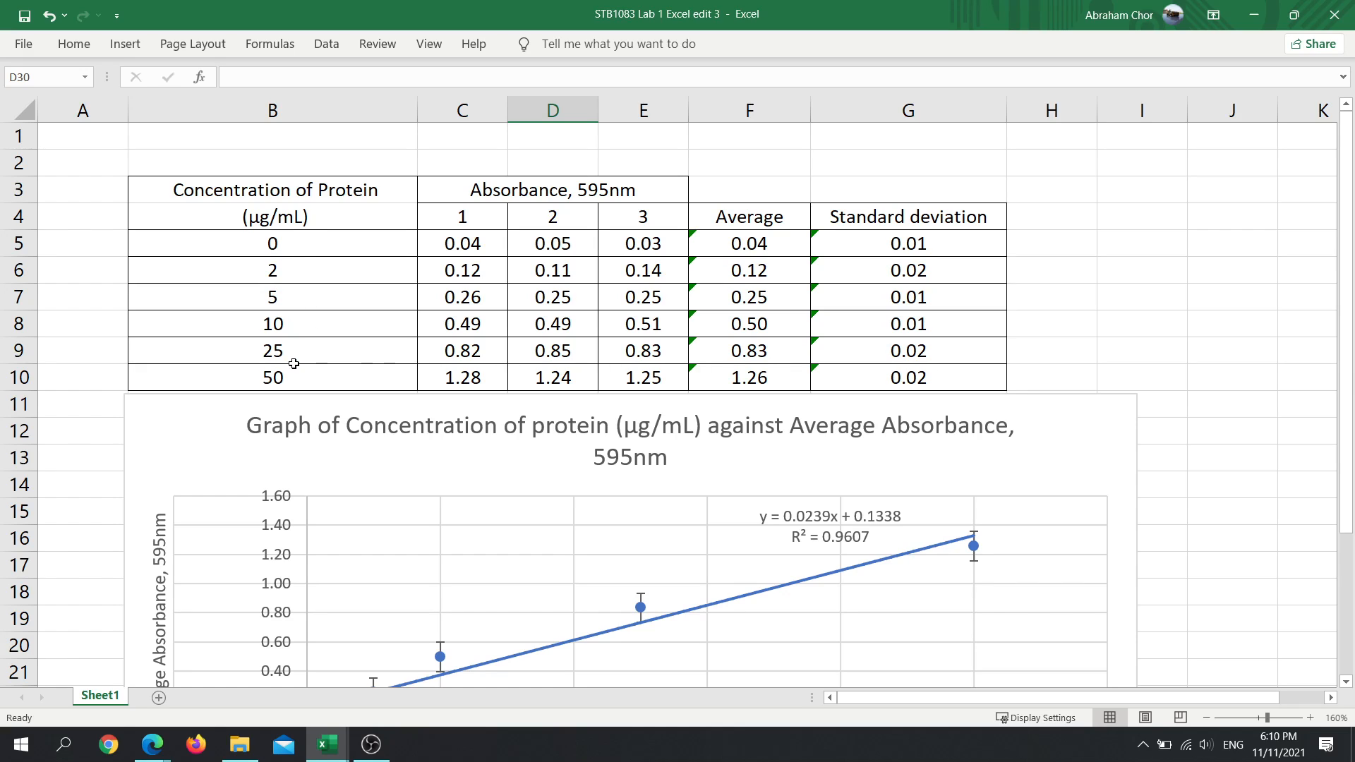
{"action": "scroll", "coordinate": [279, 377], "scroll_direction": "down", "scroll_amount": 1}
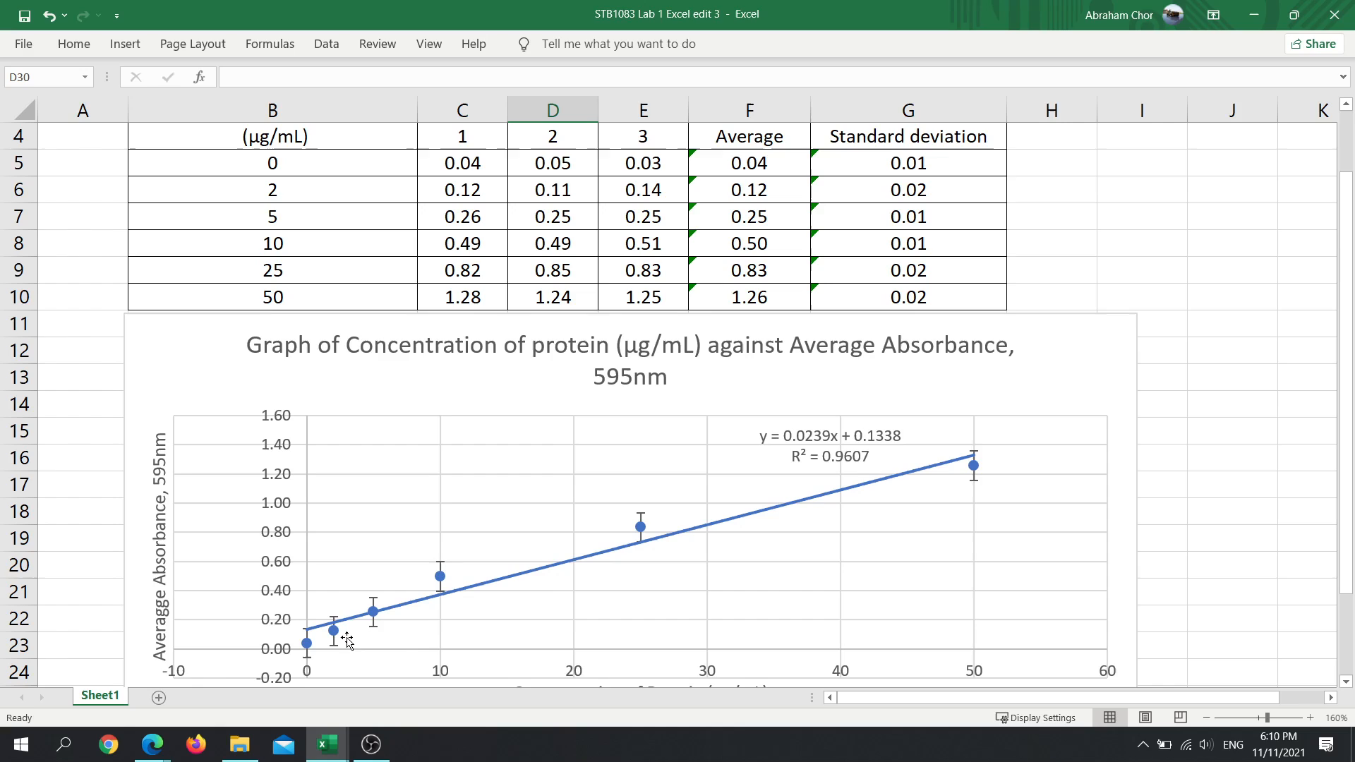
{"action": "scroll", "coordinate": [572, 593], "scroll_direction": "down", "scroll_amount": 1}
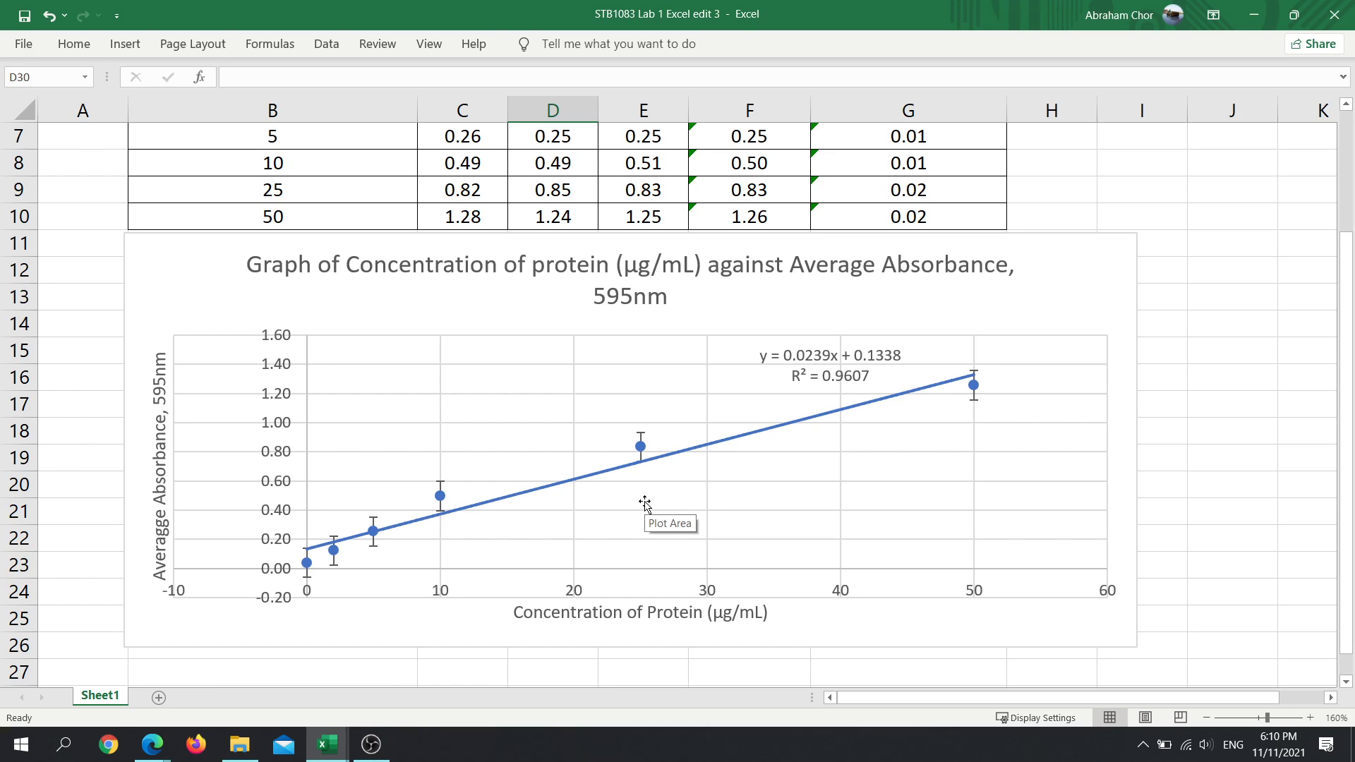
{"action": "scroll", "coordinate": [622, 502], "scroll_direction": "up", "scroll_amount": 1}
{"action": "scroll", "coordinate": [607, 515], "scroll_direction": "down", "scroll_amount": 1}
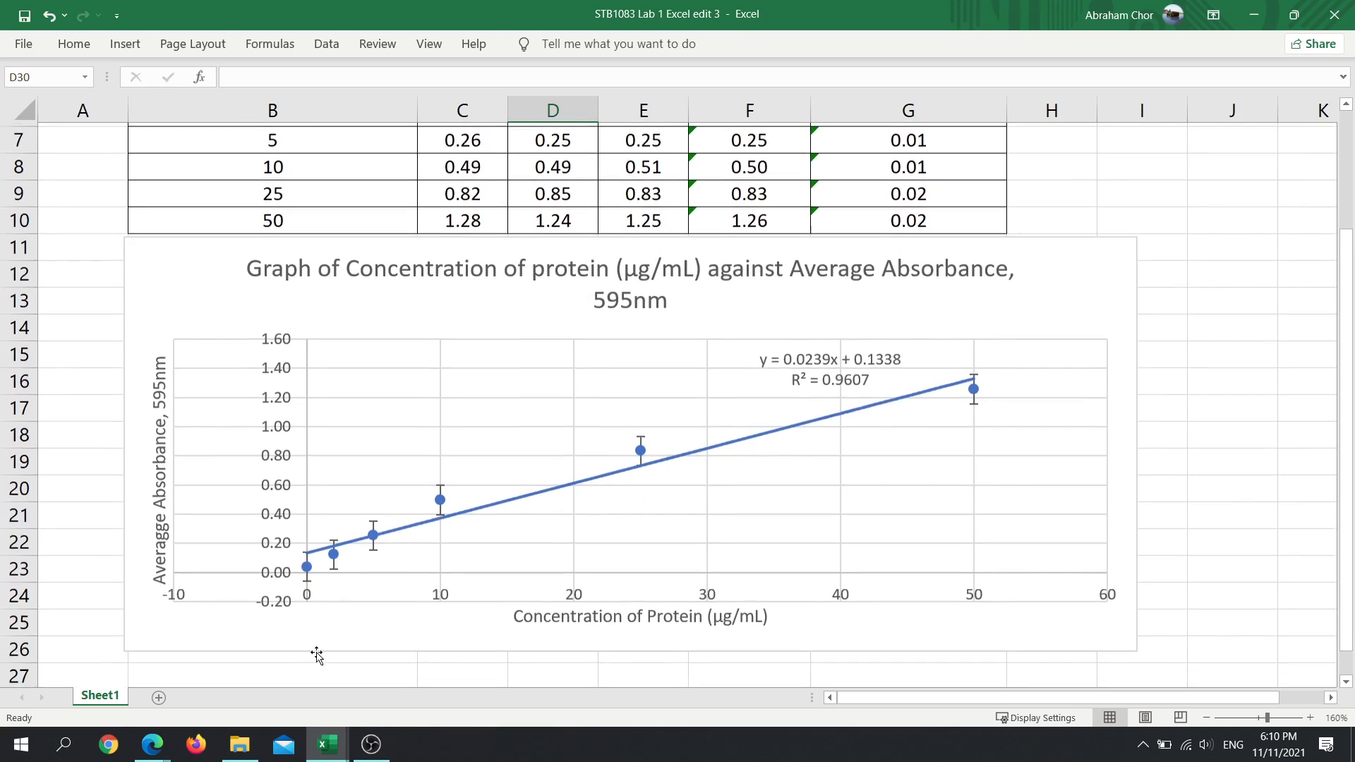
{"action": "scroll", "coordinate": [399, 547], "scroll_direction": "up", "scroll_amount": 1}
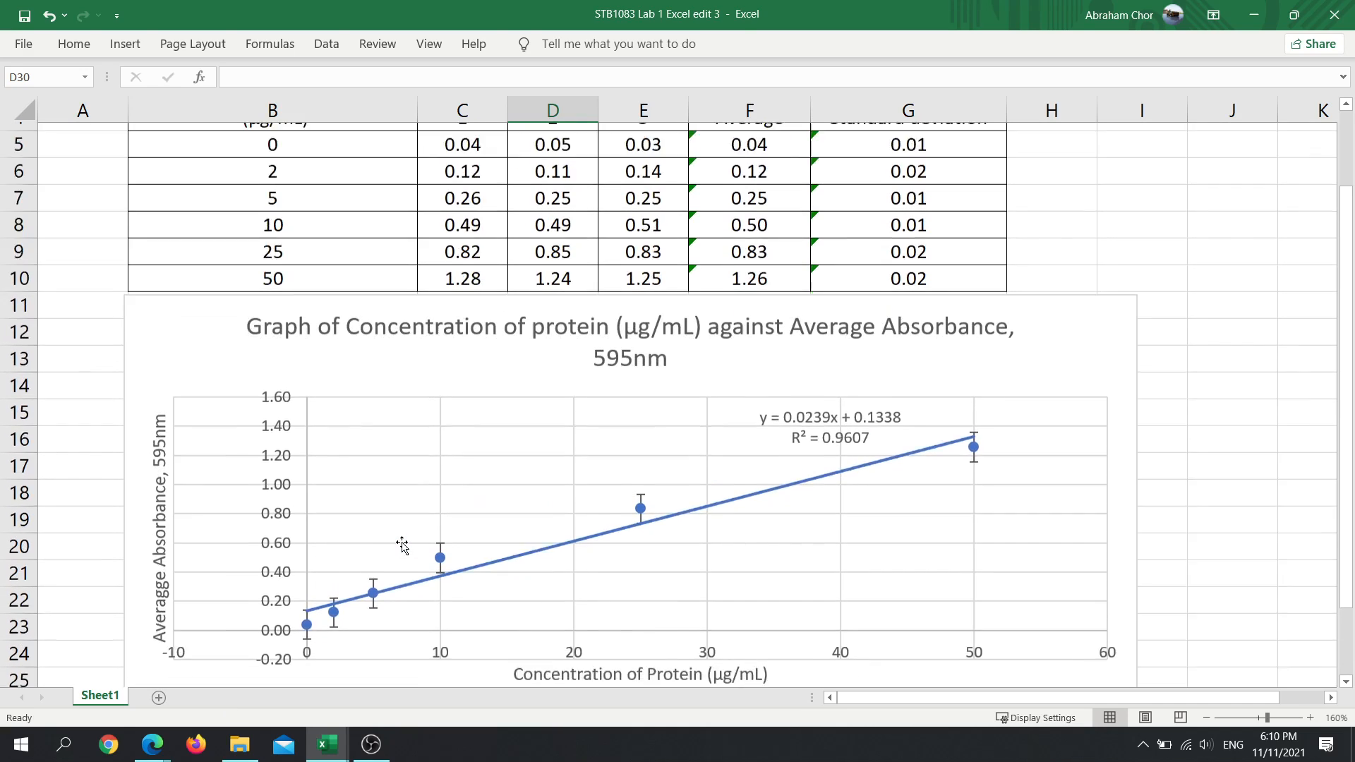
{"action": "scroll", "coordinate": [398, 547], "scroll_direction": "down", "scroll_amount": 1}
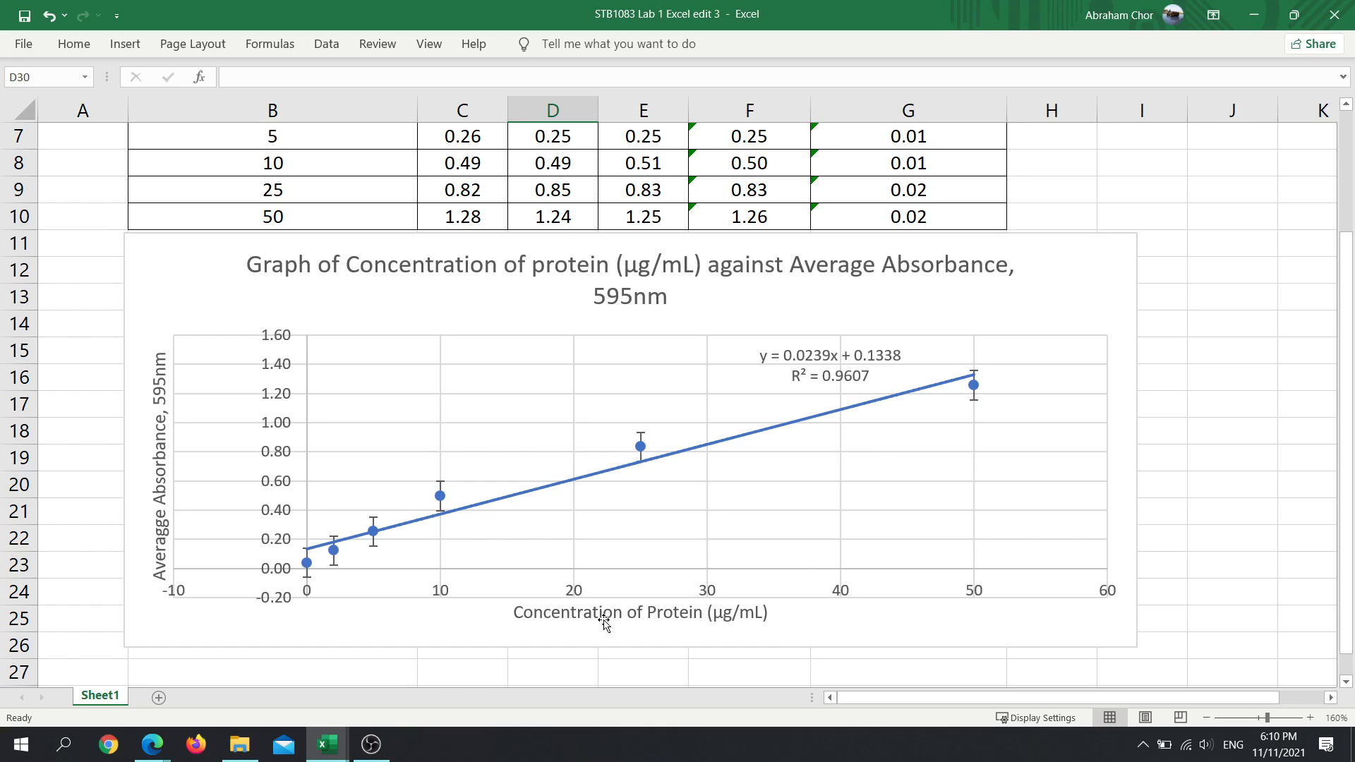
- Add a new worksheet and copy the whole protein absorbance table B3:G10 from Sheet1 to cell B3 of it
{"action": "left_click", "coordinate": [159, 699]}
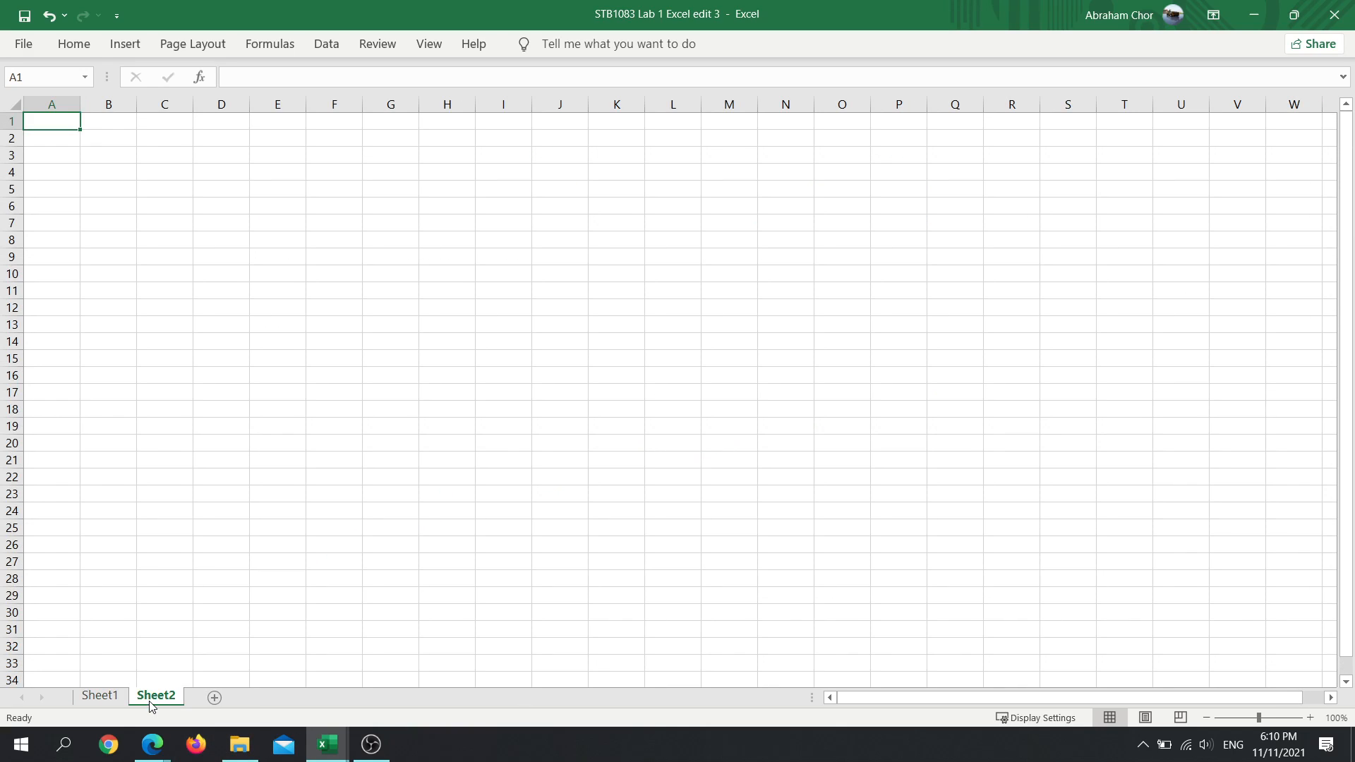
{"action": "left_click", "coordinate": [85, 697]}
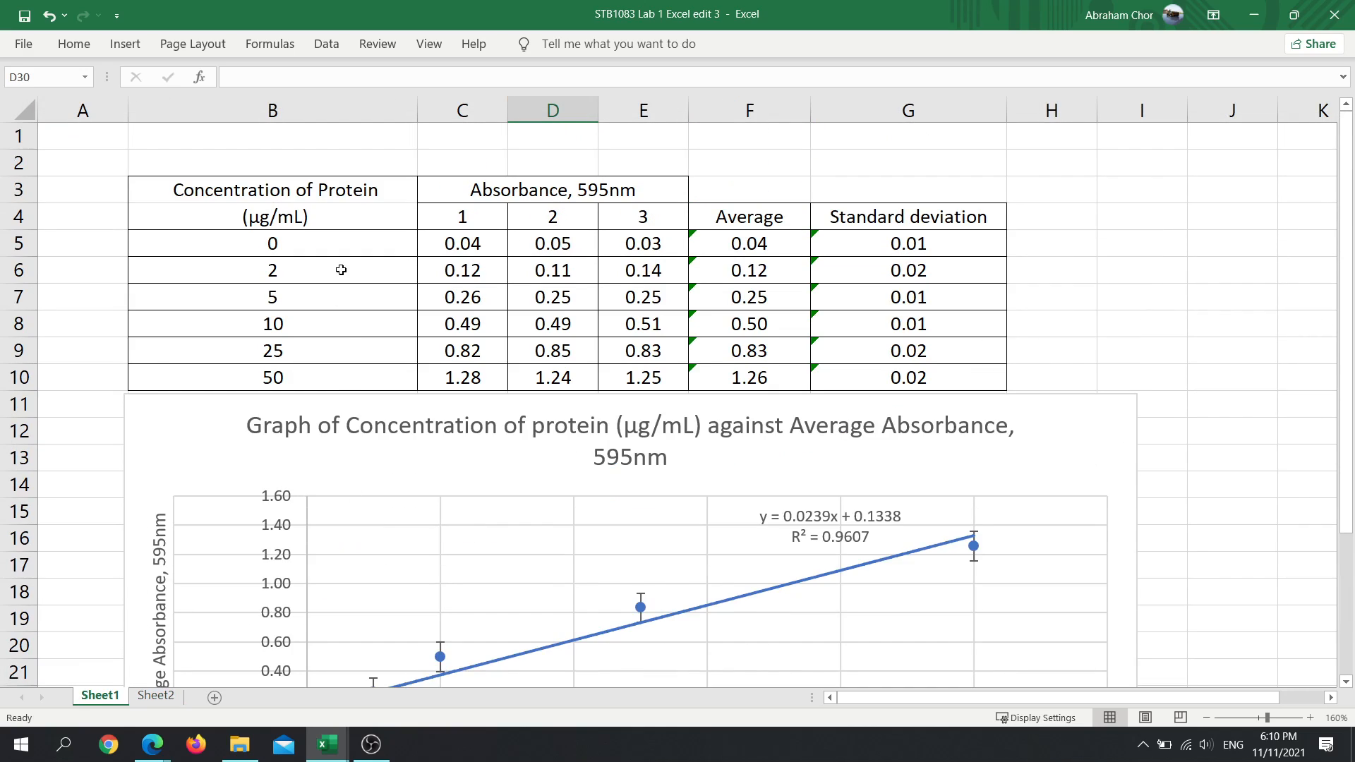
{"action": "left_click_drag", "start_coordinate": [266, 197], "coordinate": [940, 372]}
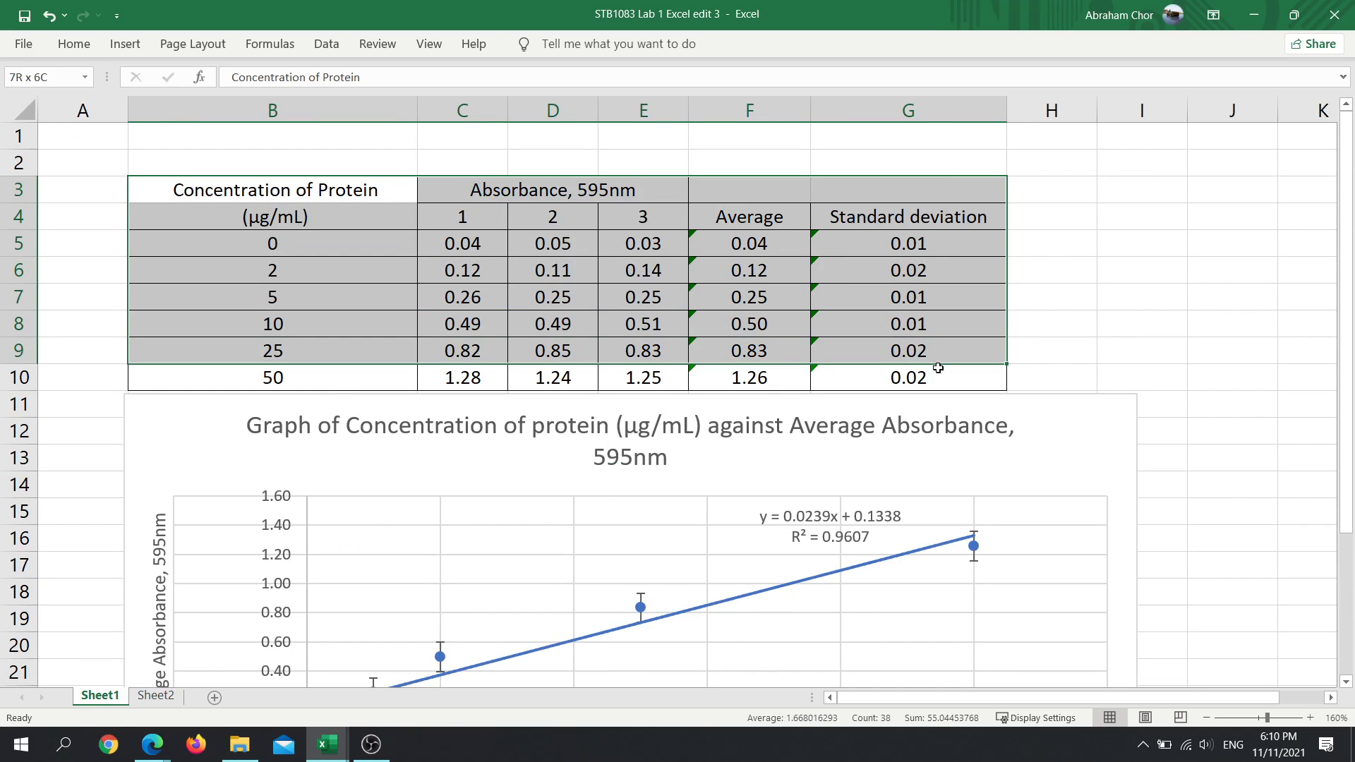
{"action": "key", "text": "ctrl+c"}
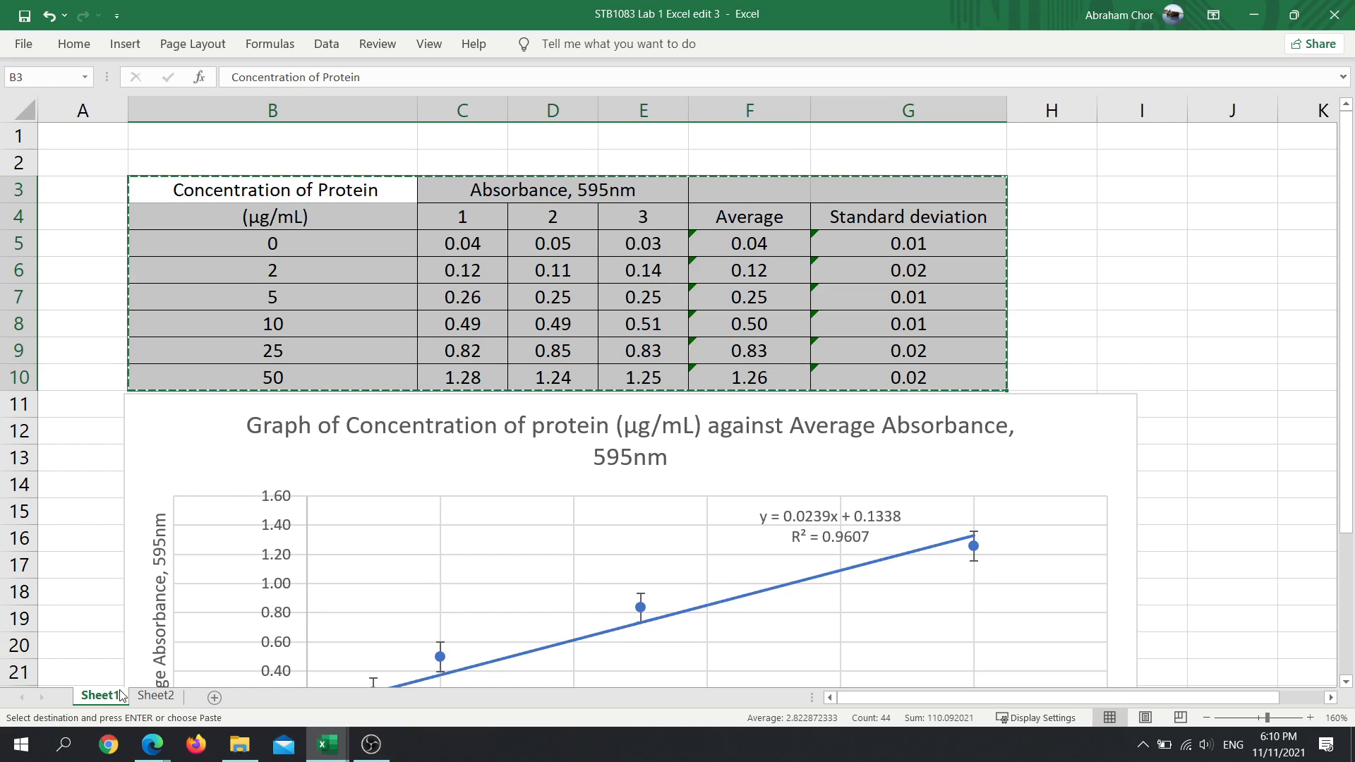
{"action": "left_click", "coordinate": [155, 697]}
{"action": "left_click", "coordinate": [124, 161]}
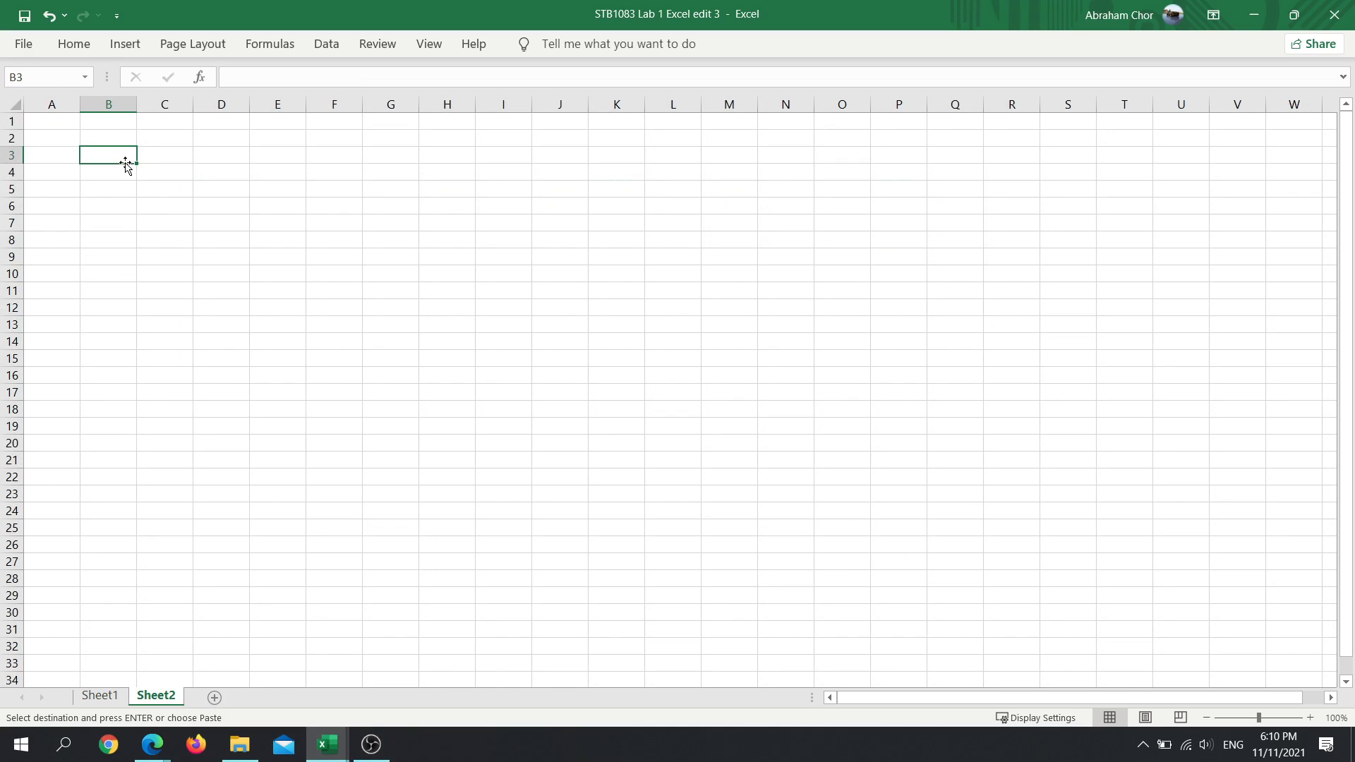
{"action": "key", "text": "ctrl+v"}
{"action": "left_click", "coordinate": [628, 339]}
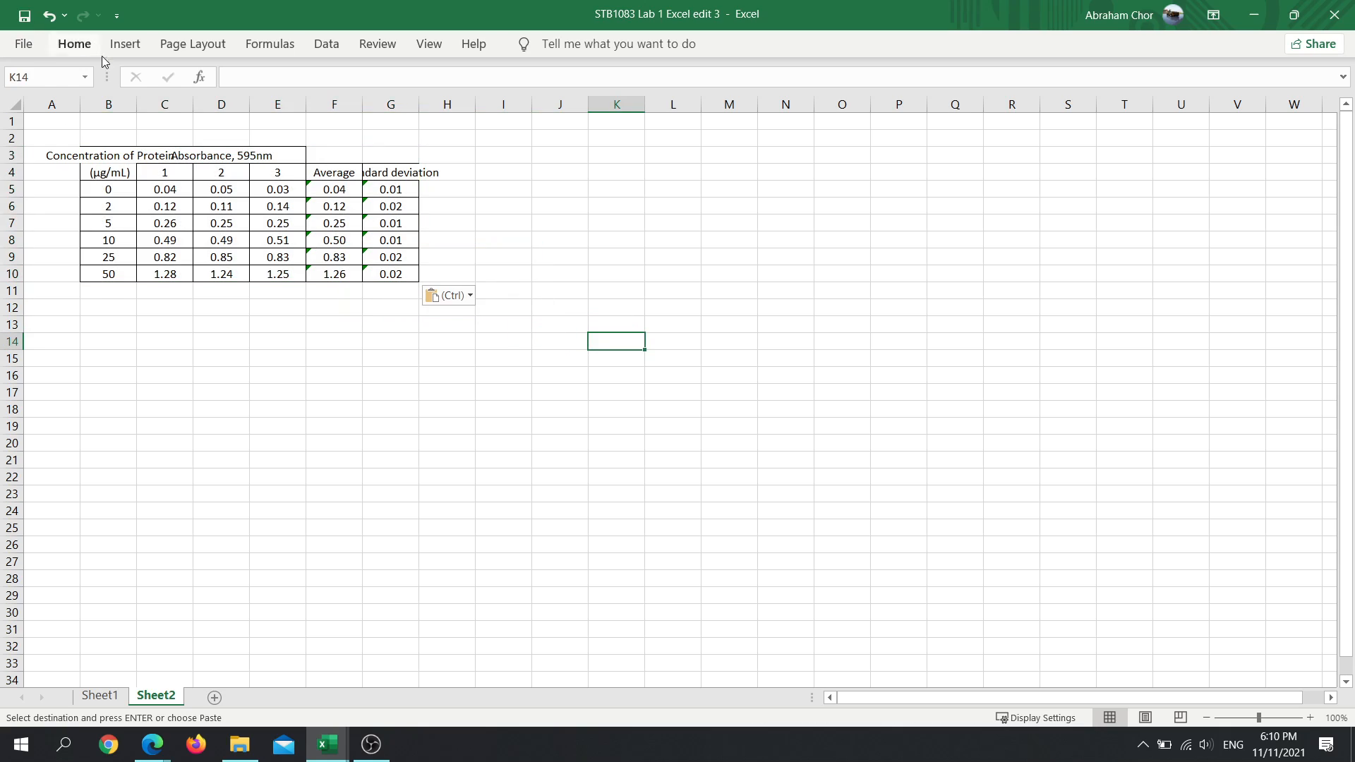
- Autofit the widths of columns B, F and G on Sheet2 to their contents
{"action": "left_click", "coordinate": [134, 120]}
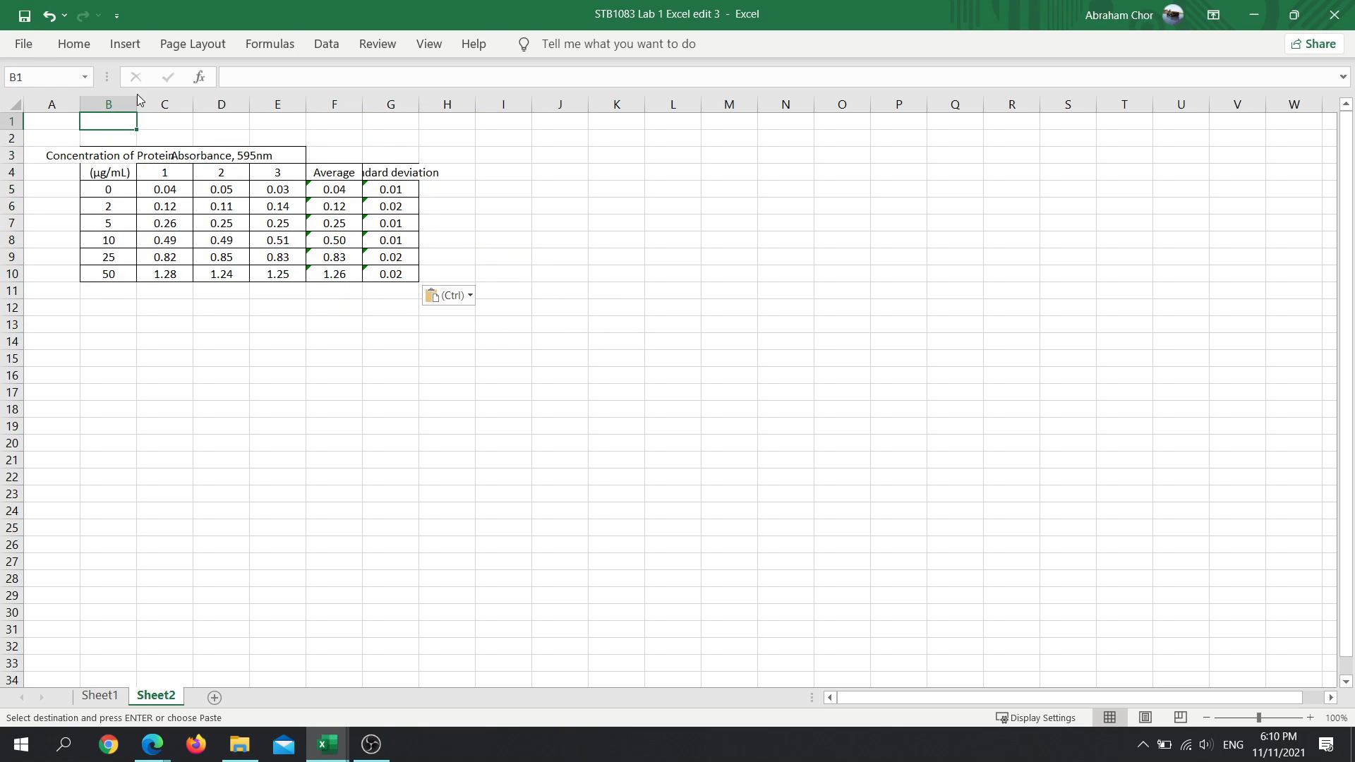
{"action": "double_click", "coordinate": [137, 104]}
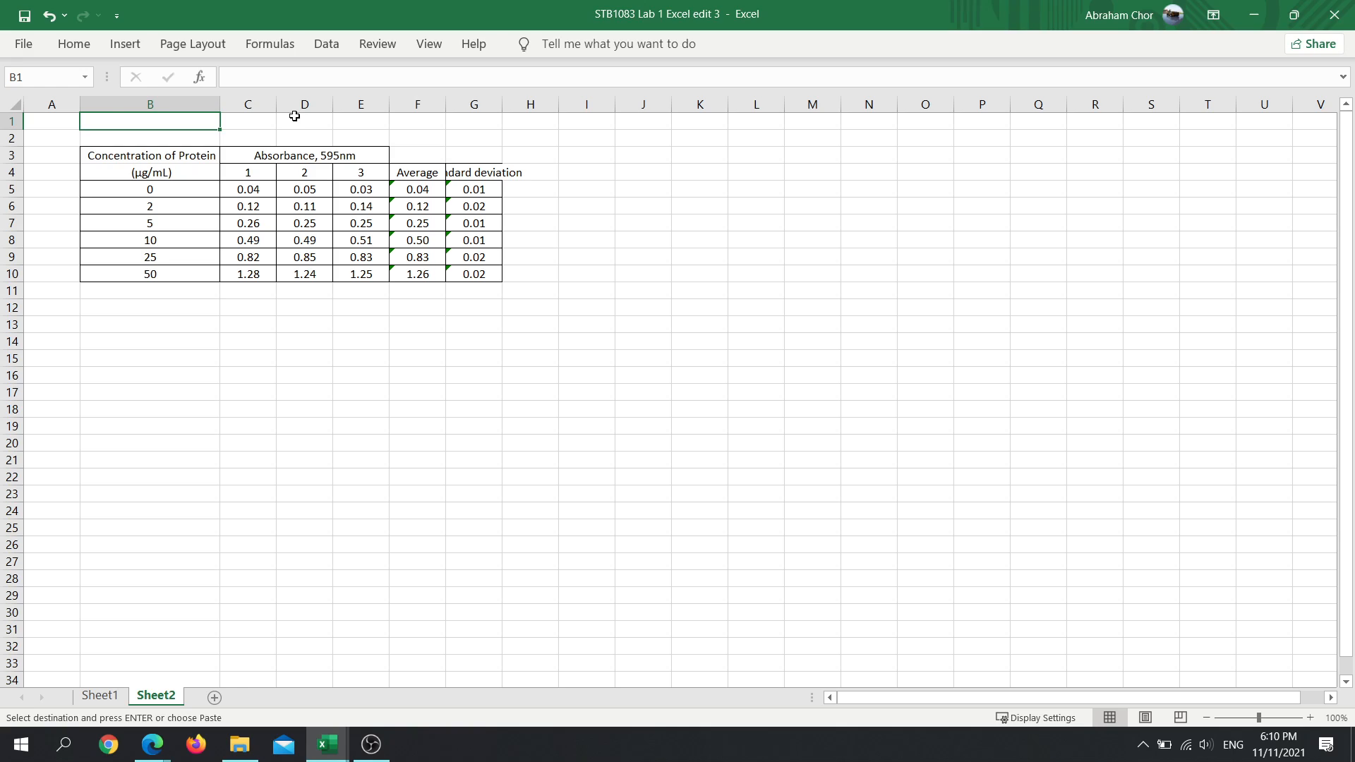
{"action": "double_click", "coordinate": [444, 107]}
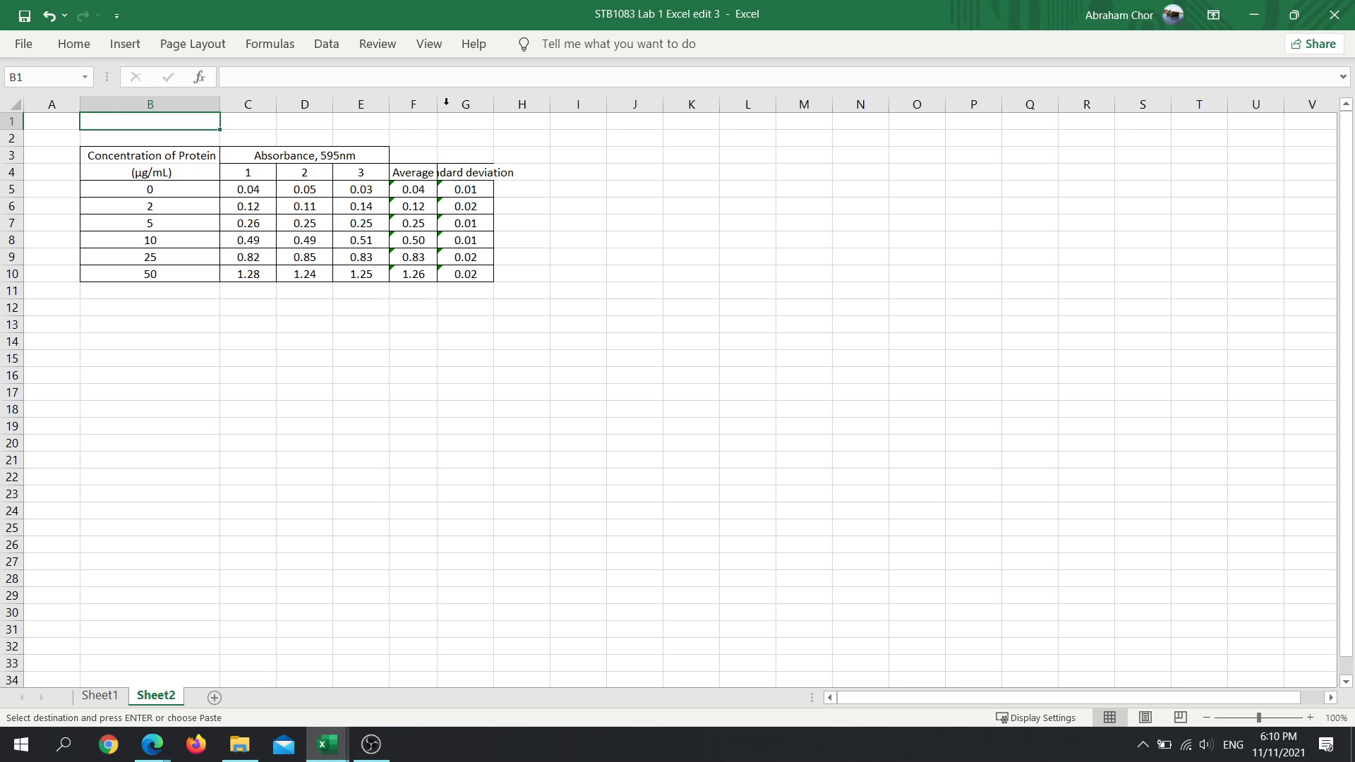
{"action": "double_click", "coordinate": [493, 103]}
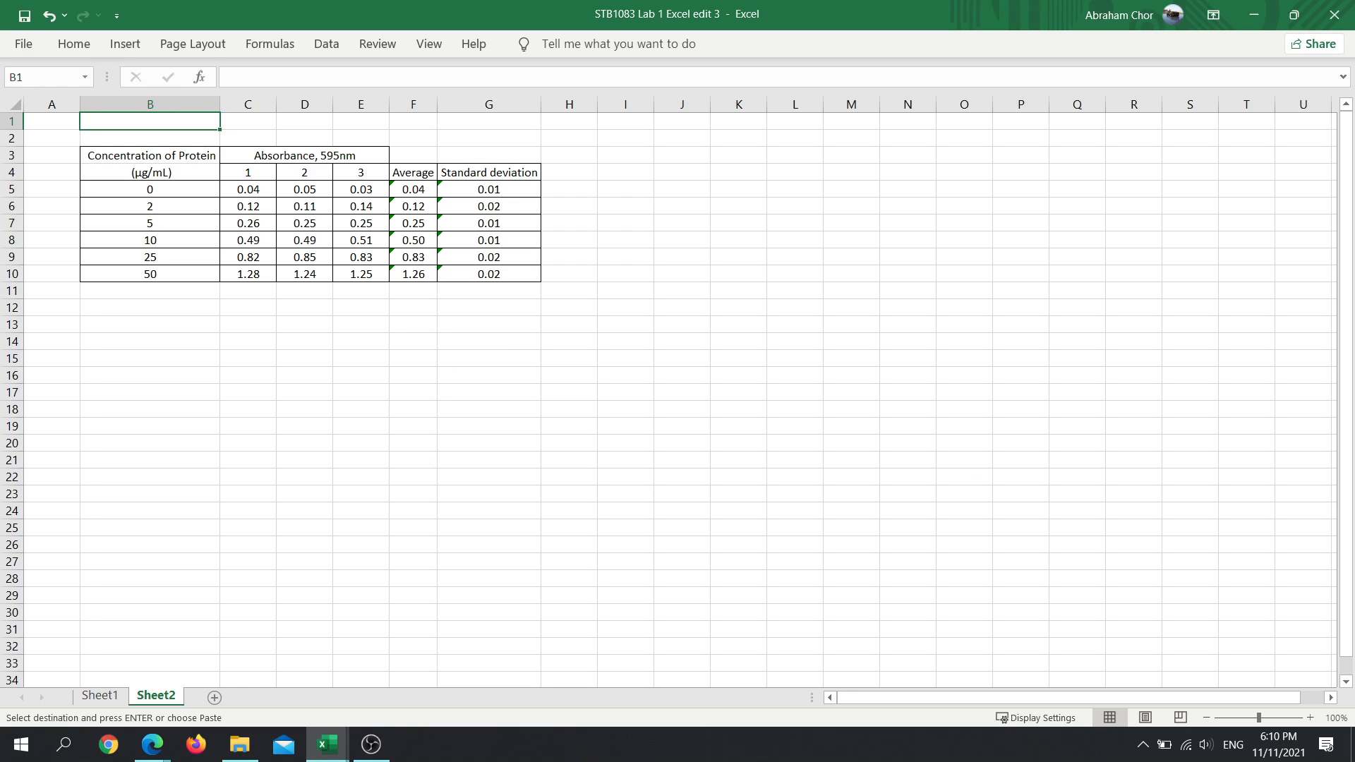
- Look over the copied table on Sheet2 at 250% zoom, from the concentration column through the standard deviation column
{"action": "key", "text": "ctrl+Page_Up"}
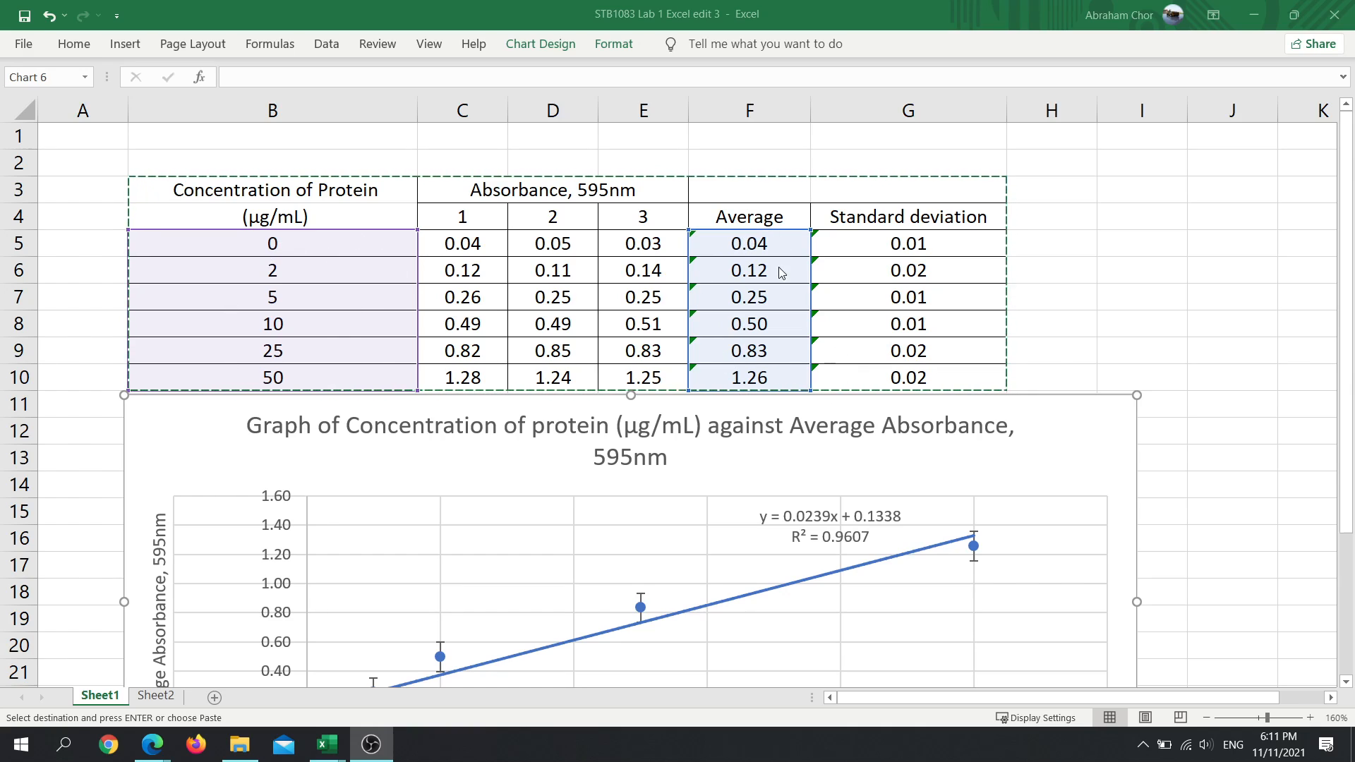
{"action": "left_click", "coordinate": [156, 697]}
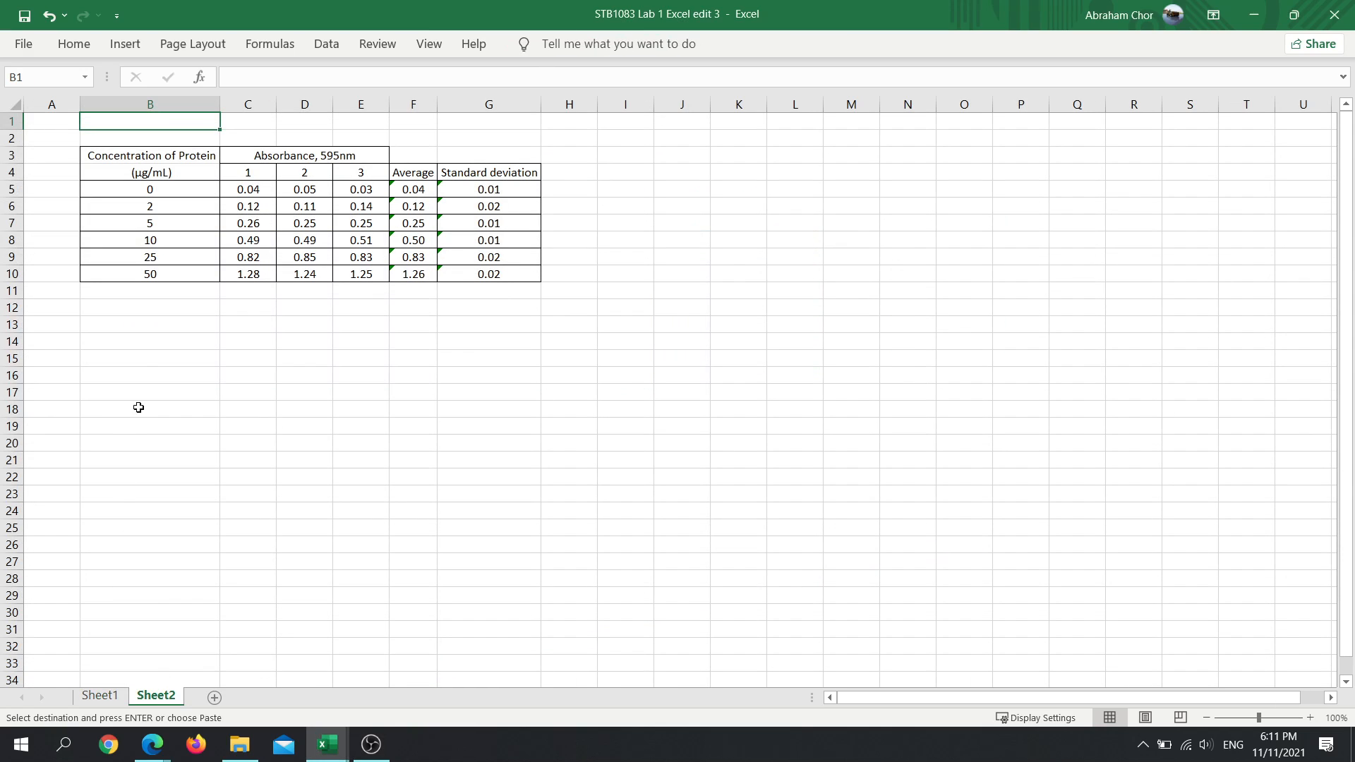
{"action": "scroll", "coordinate": [173, 273], "scroll_direction": "up", "scroll_amount": 10}
{"action": "scroll", "coordinate": [203, 296], "scroll_direction": "right", "scroll_amount": 5}
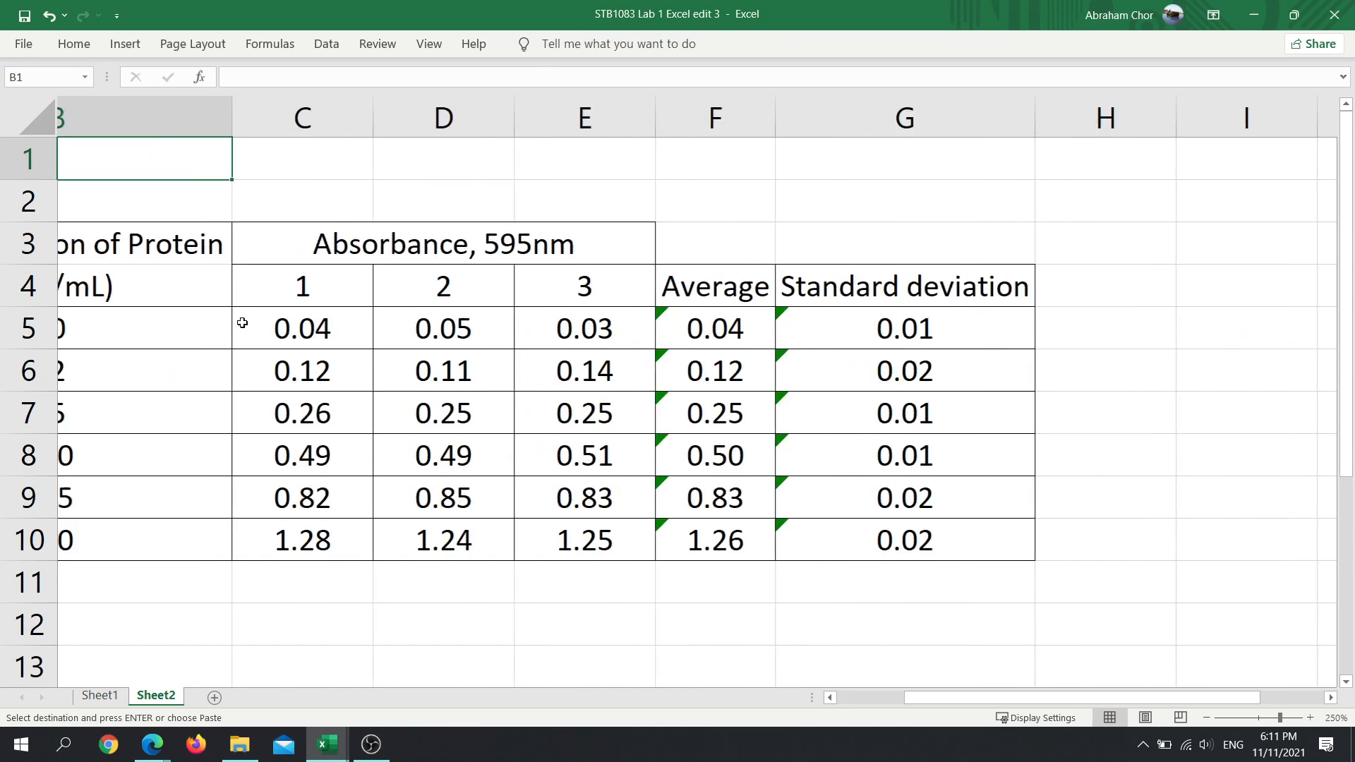
{"action": "scroll", "coordinate": [279, 354], "scroll_direction": "left", "scroll_amount": 5}
{"action": "scroll", "coordinate": [242, 323], "scroll_direction": "left", "scroll_amount": 1}
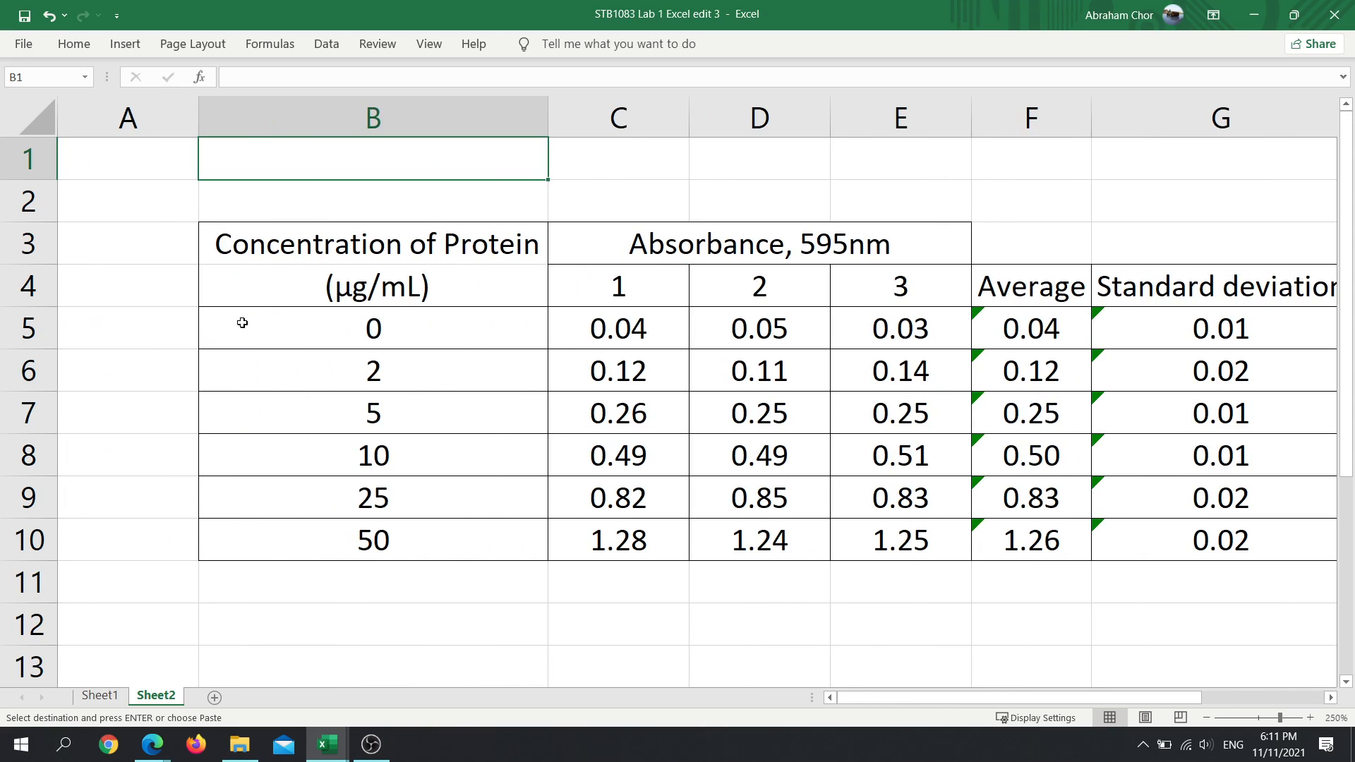
{"action": "scroll", "coordinate": [363, 432], "scroll_direction": "right", "scroll_amount": 3}
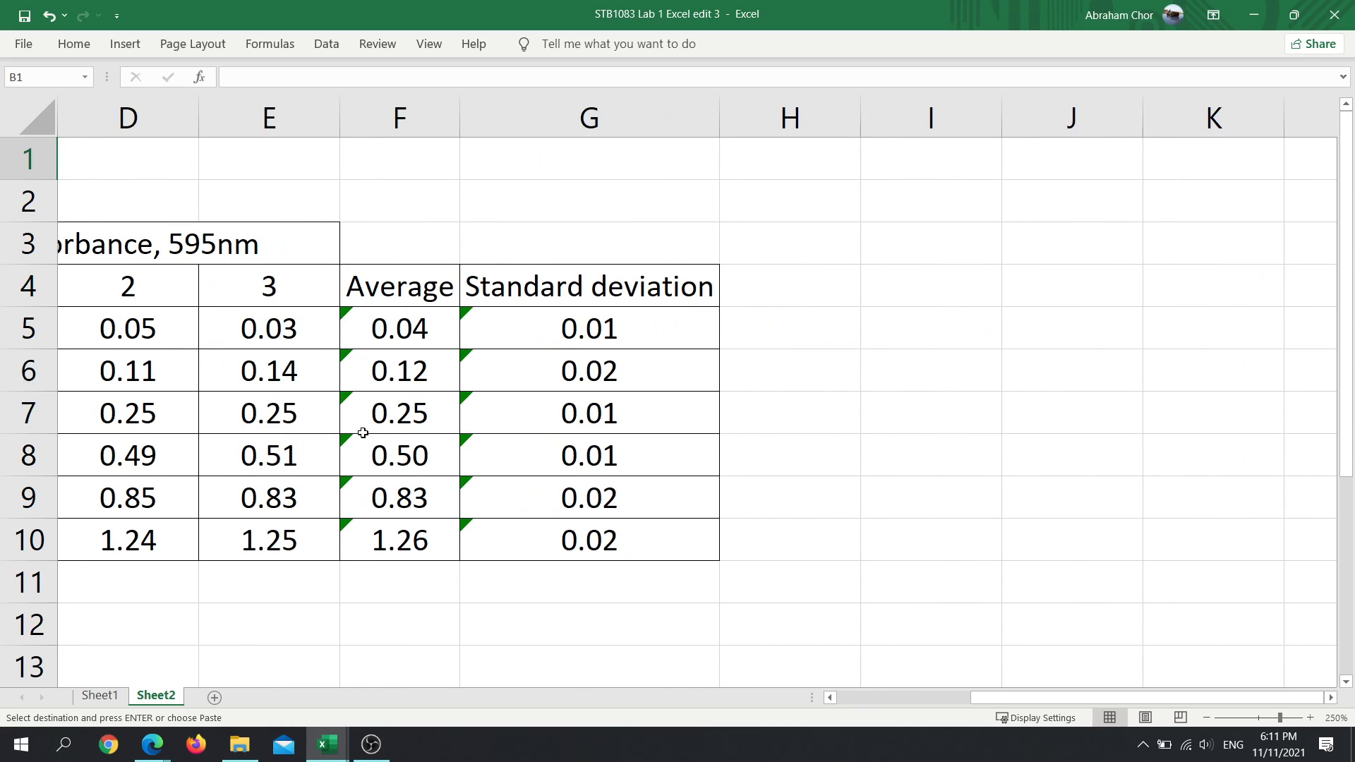
{"action": "scroll", "coordinate": [363, 433], "scroll_direction": "left", "scroll_amount": 3}
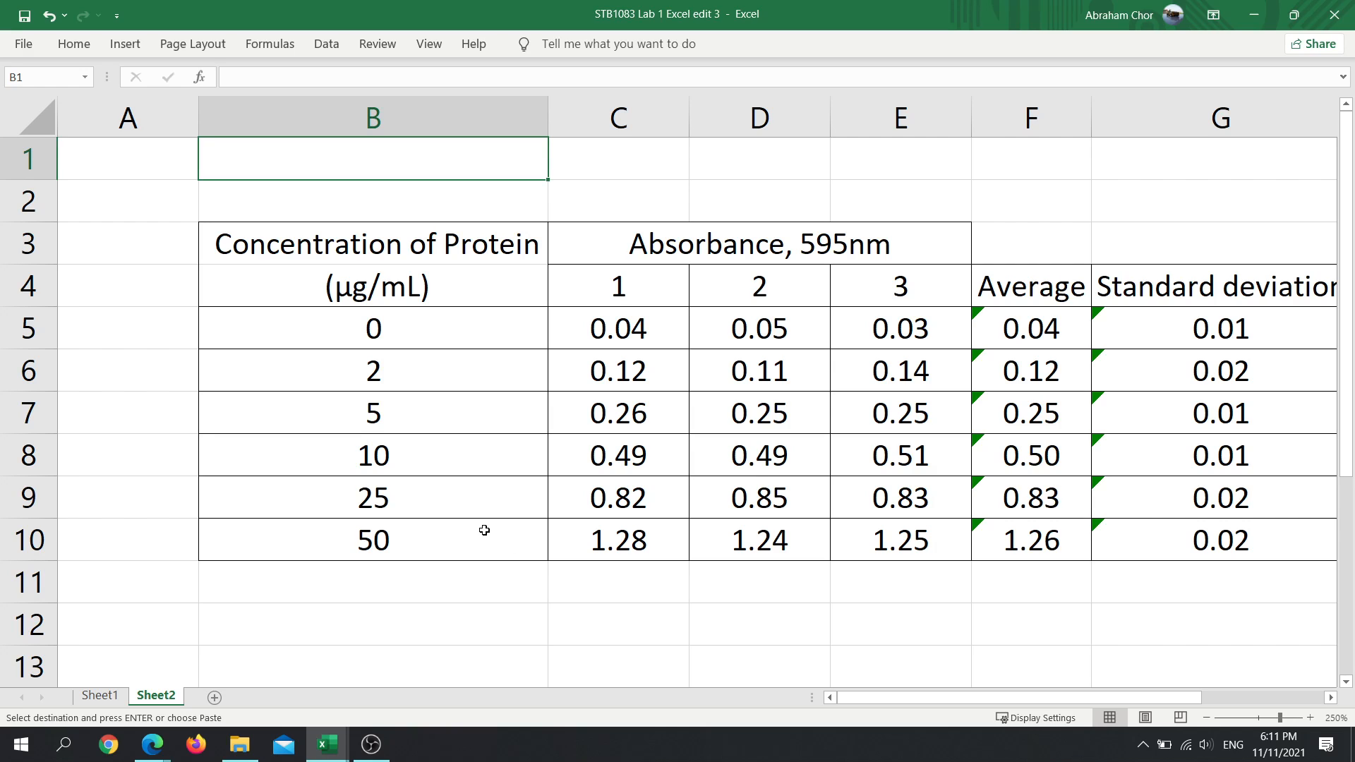
{"action": "left_click_drag", "start_coordinate": [1175, 699], "coordinate": [1236, 706]}
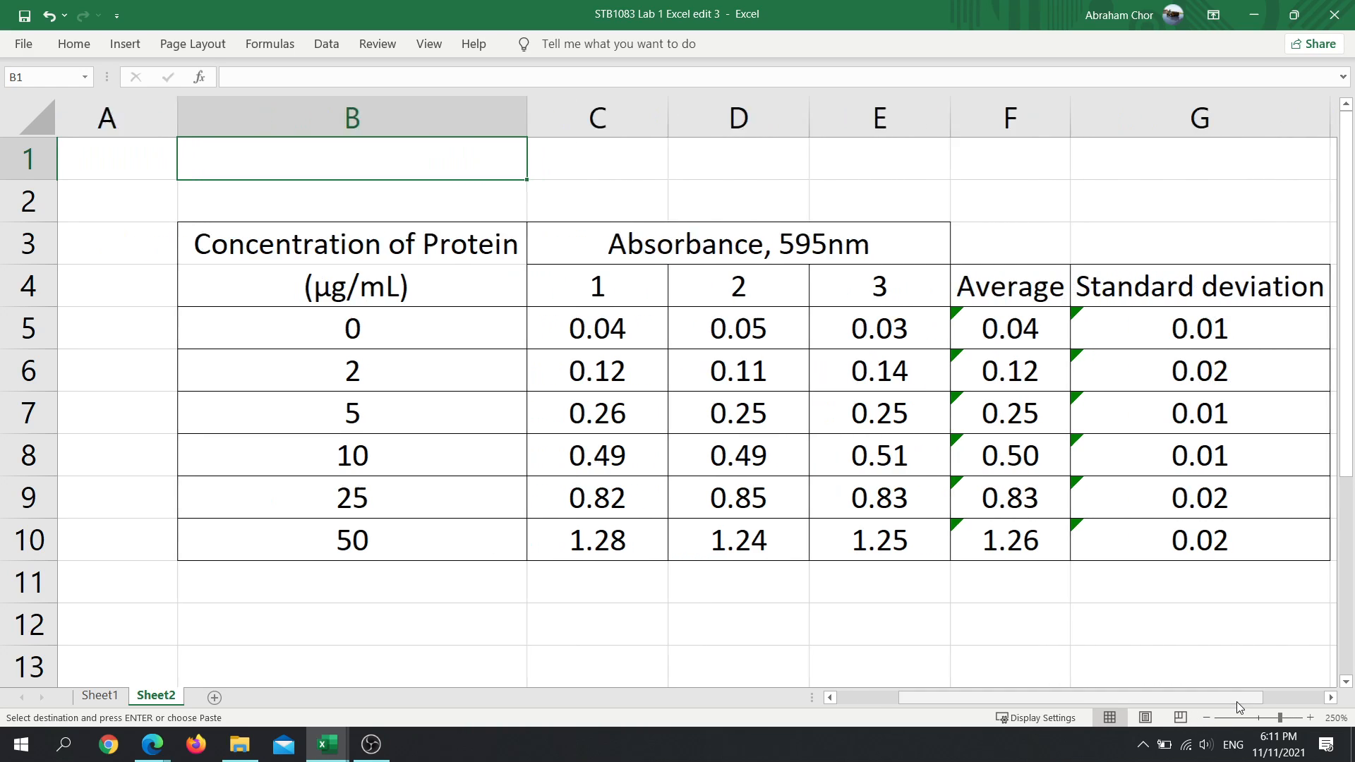
{"action": "scroll", "coordinate": [124, 393], "scroll_direction": "right", "scroll_amount": 1}
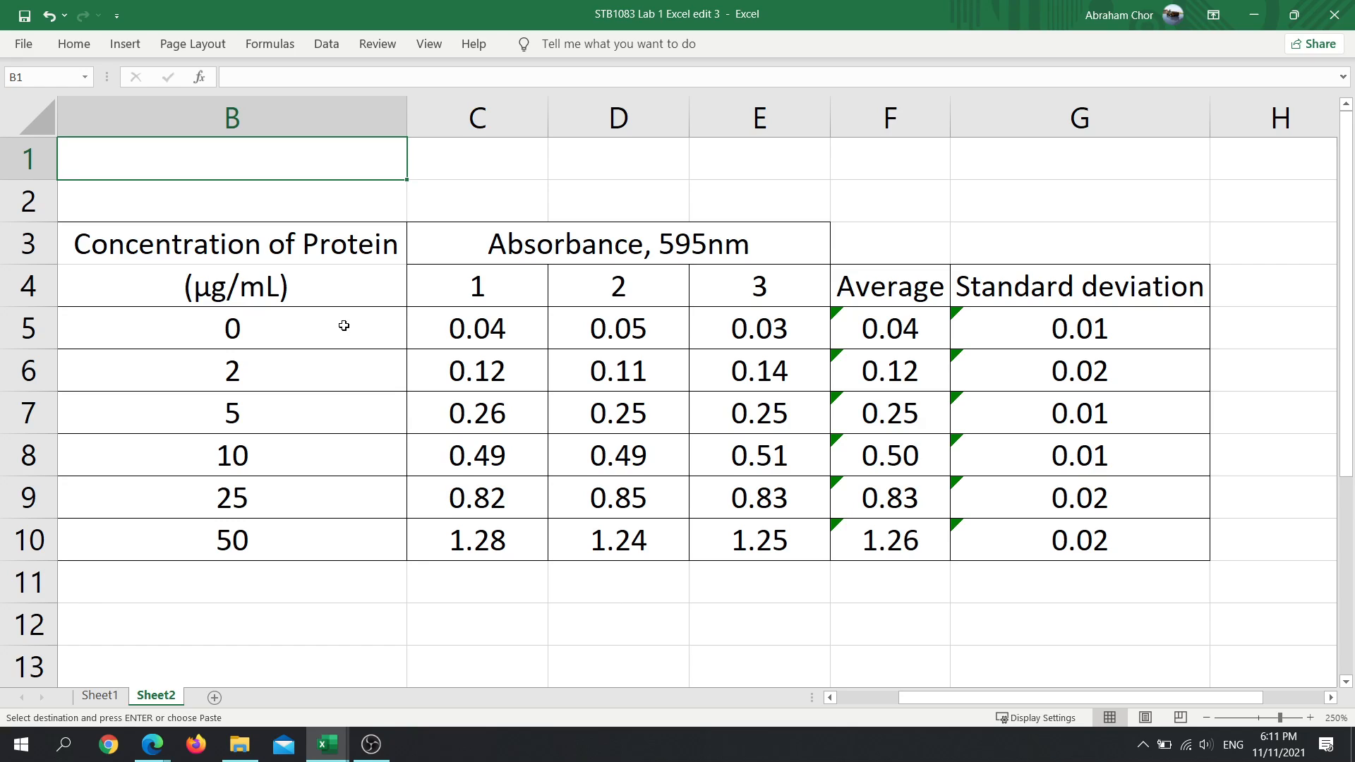
- Select the protein concentrations in B5:B10 together with the average absorbances in F5:F10 on Sheet2
{"action": "left_click_drag", "start_coordinate": [288, 325], "coordinate": [284, 540]}
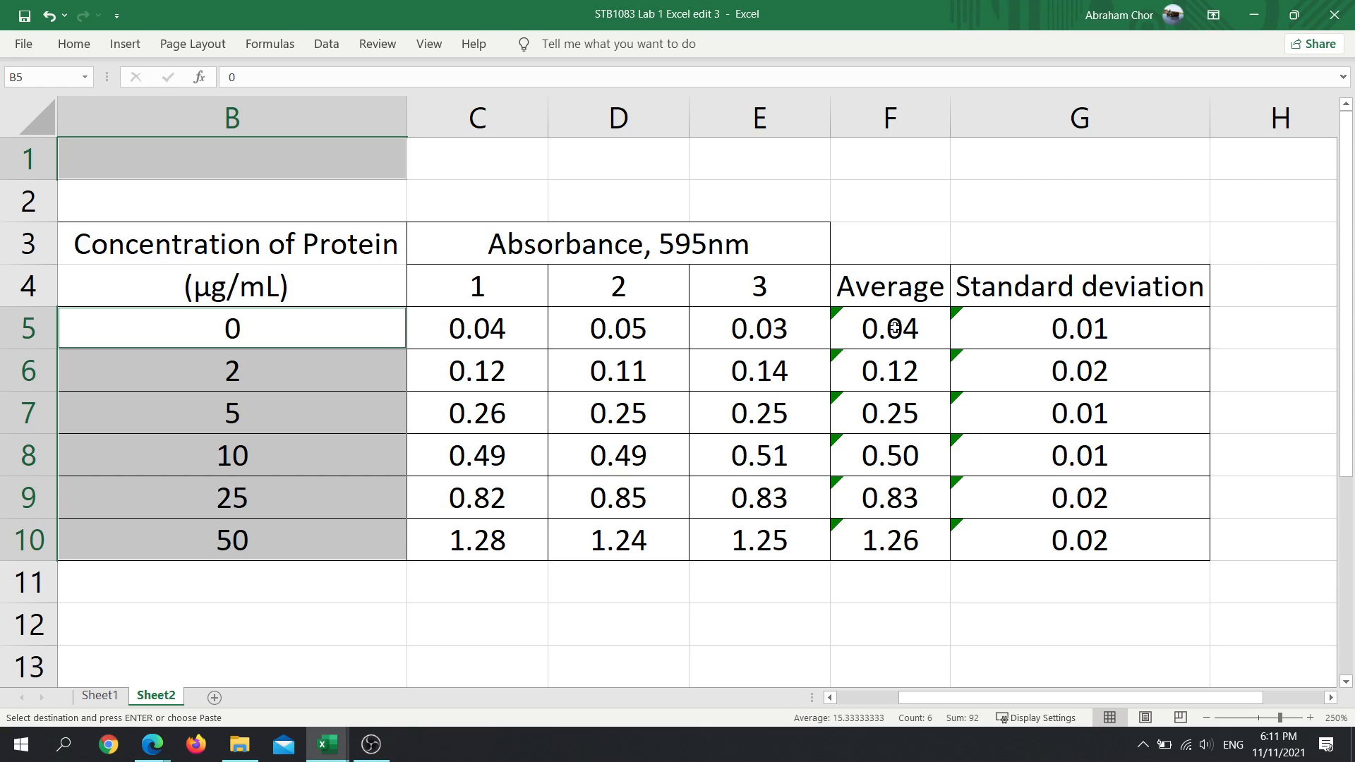
{"action": "left_click_drag", "start_coordinate": [895, 328], "coordinate": [898, 552]}
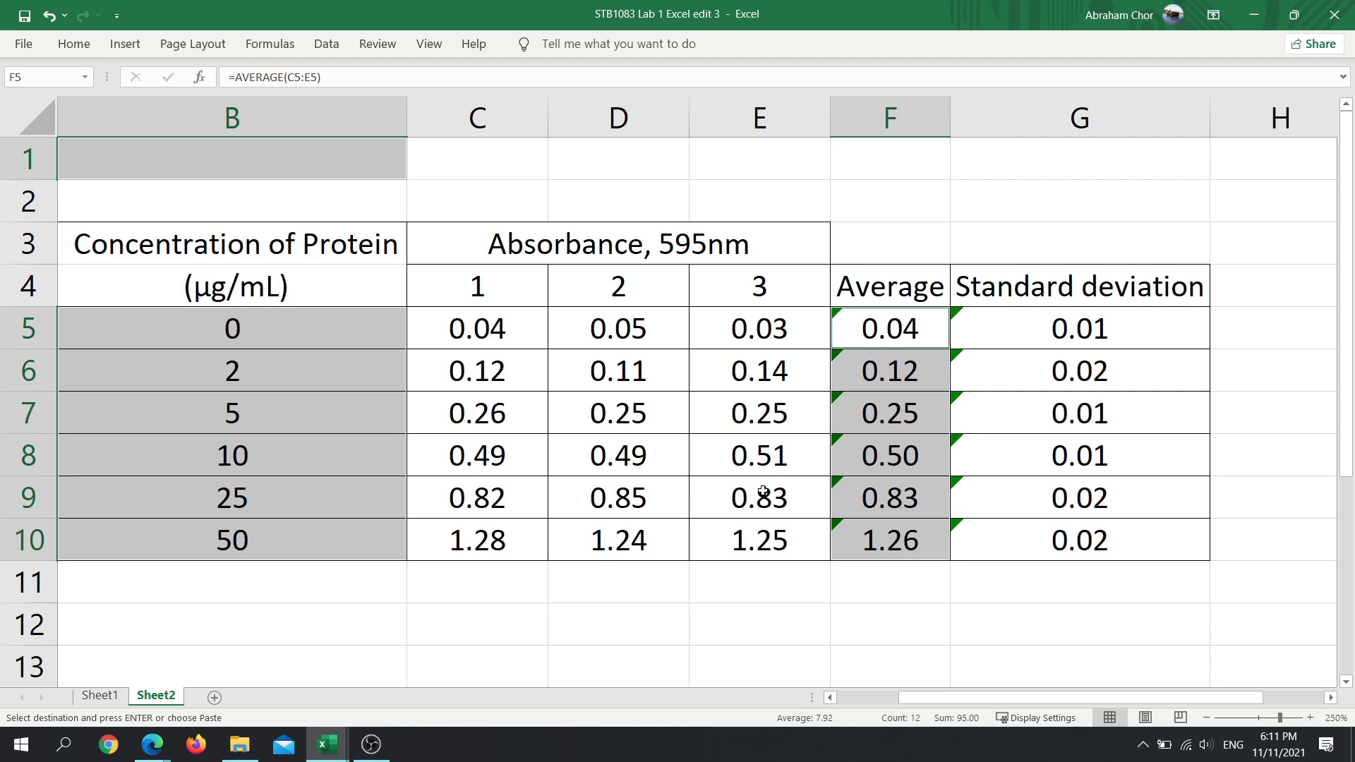
{"action": "scroll", "coordinate": [763, 491], "scroll_direction": "down", "scroll_amount": 5}
{"action": "scroll", "coordinate": [763, 490], "scroll_direction": "down", "scroll_amount": 2}
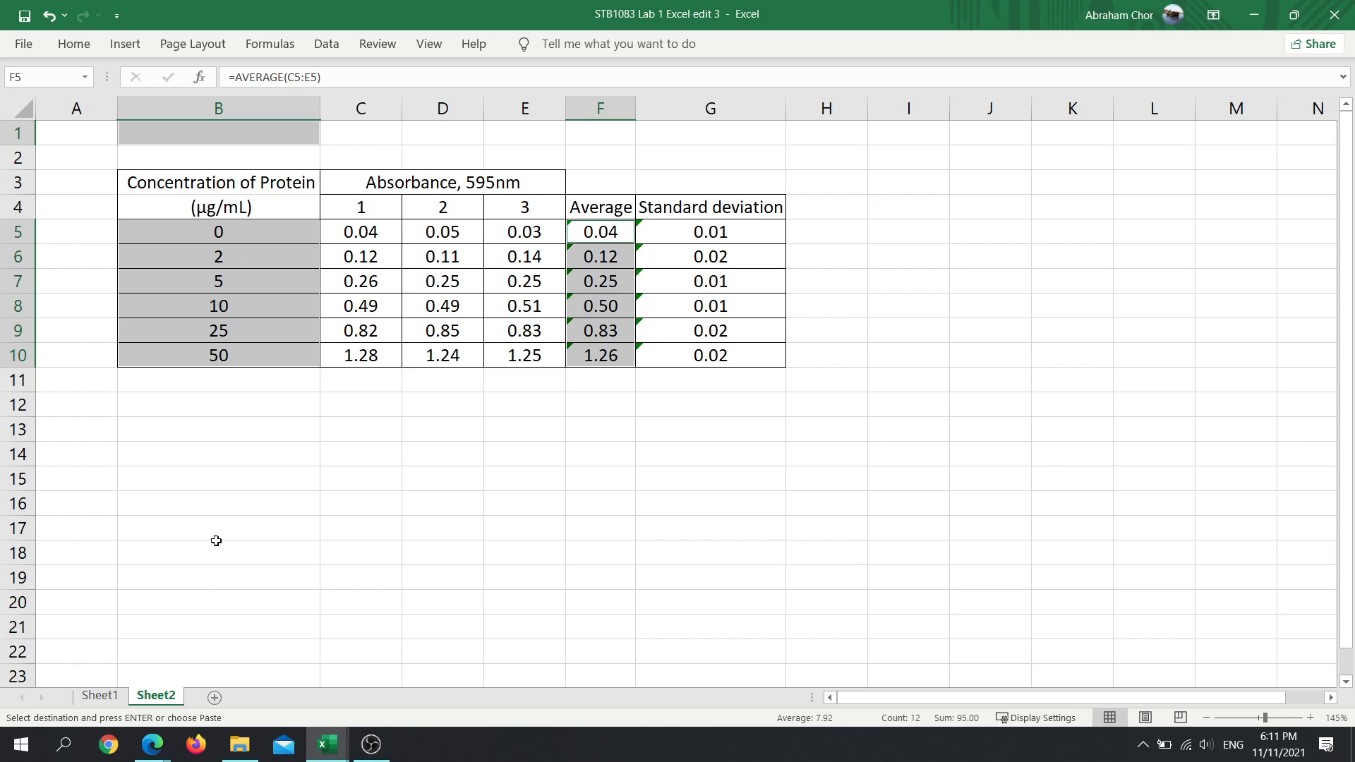
{"action": "left_click", "coordinate": [116, 696]}
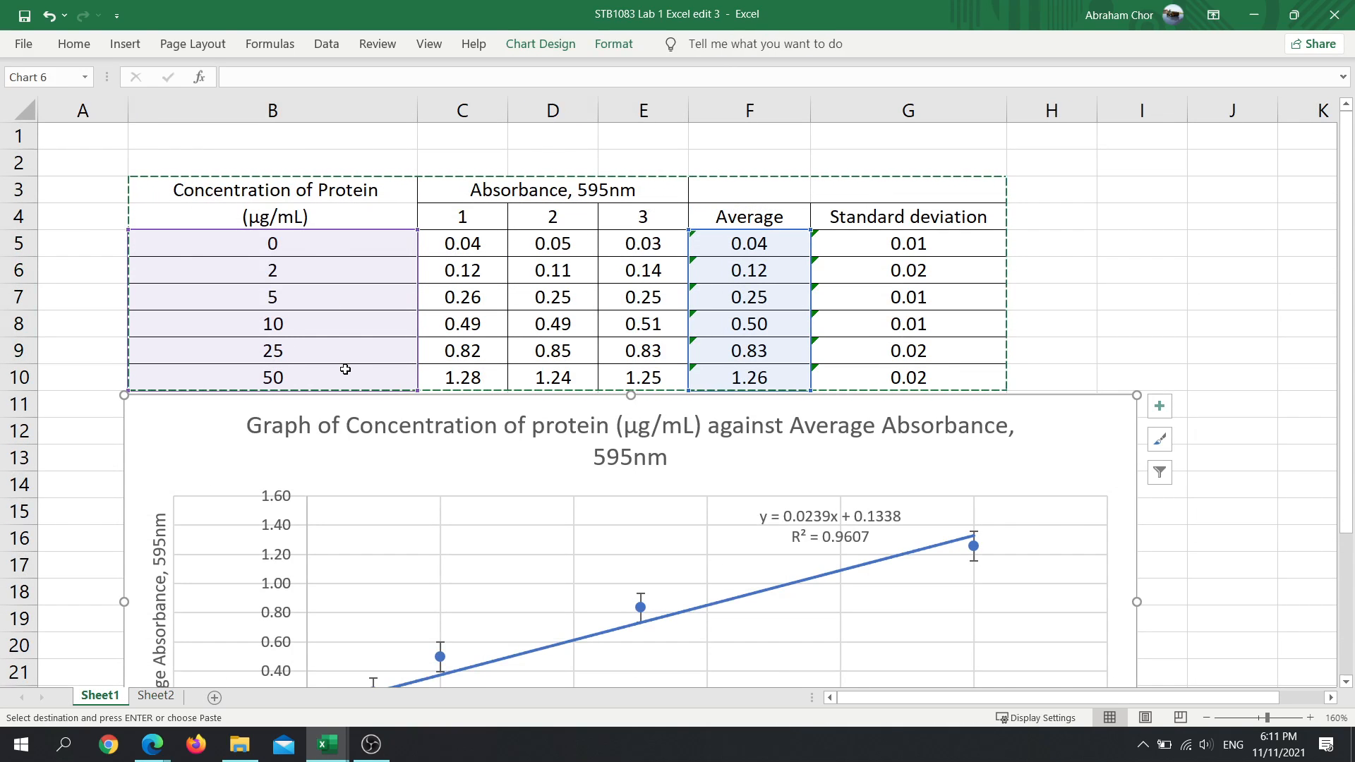
{"action": "left_click", "coordinate": [157, 696]}
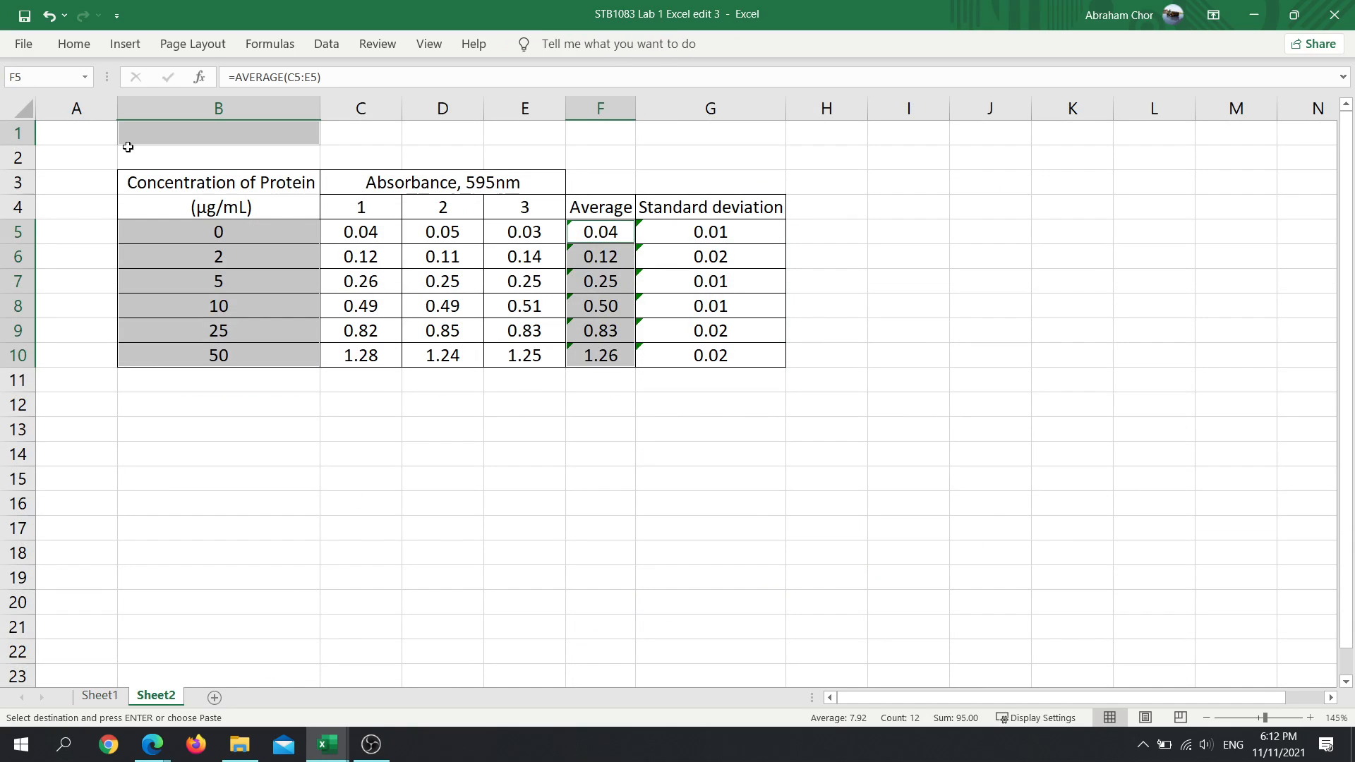
- Keep the ribbon permanently expanded and bring up the commands for inserting charts
{"action": "left_click", "coordinate": [74, 44]}
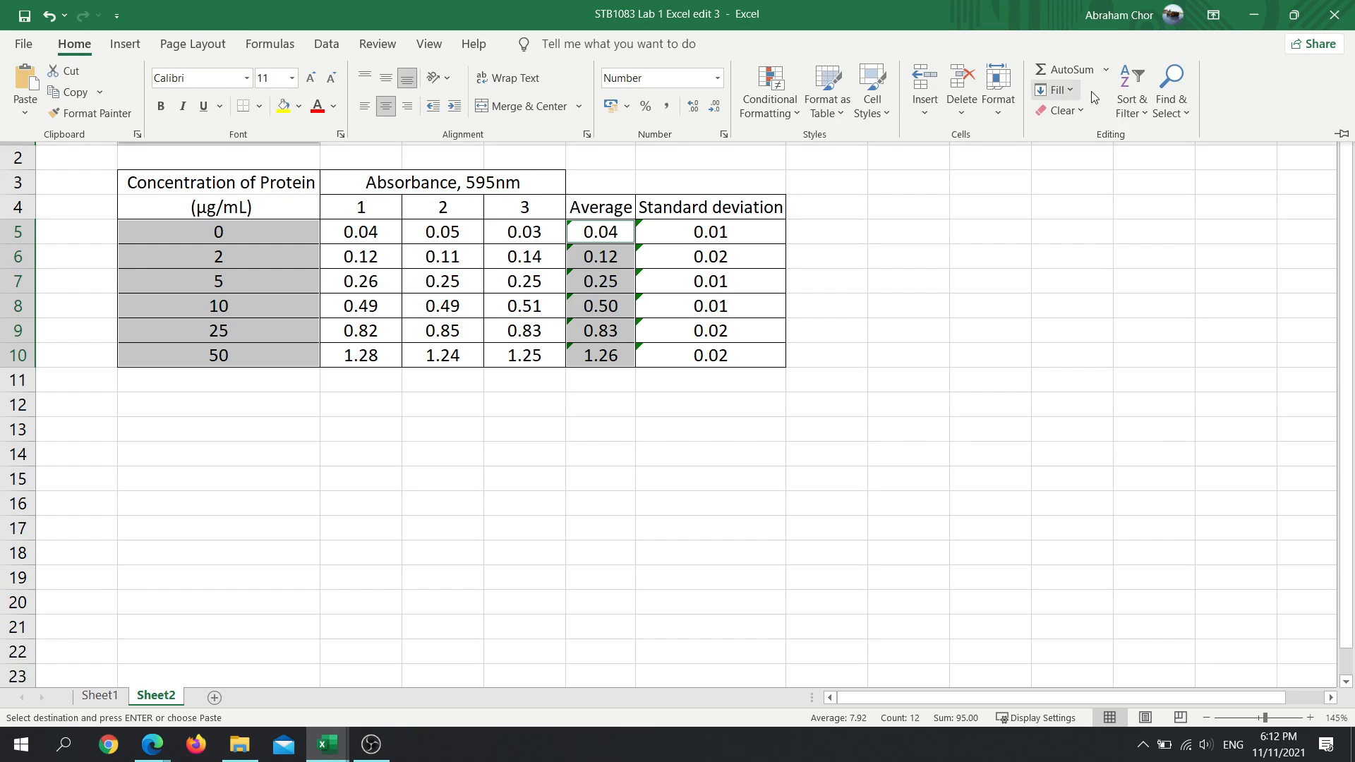
{"action": "left_click", "coordinate": [1341, 131]}
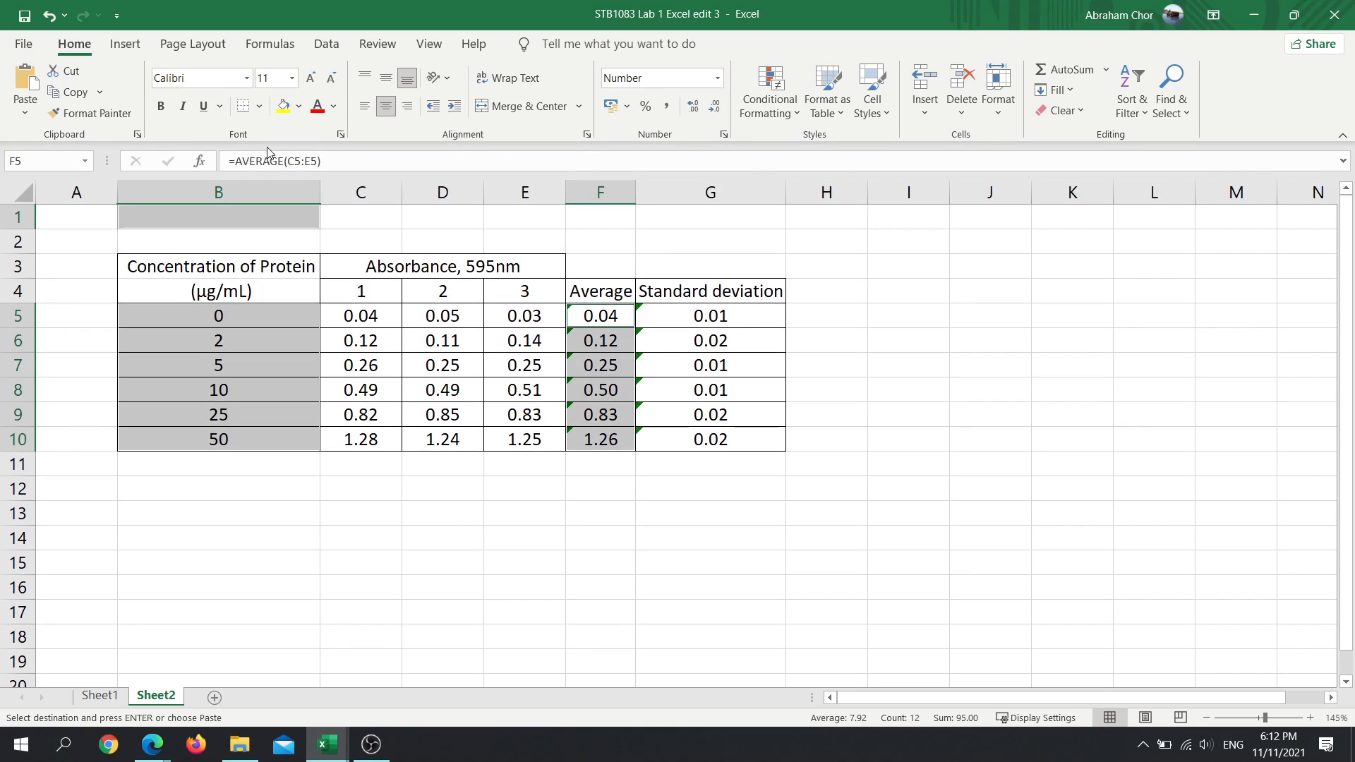
{"action": "left_click", "coordinate": [135, 47]}
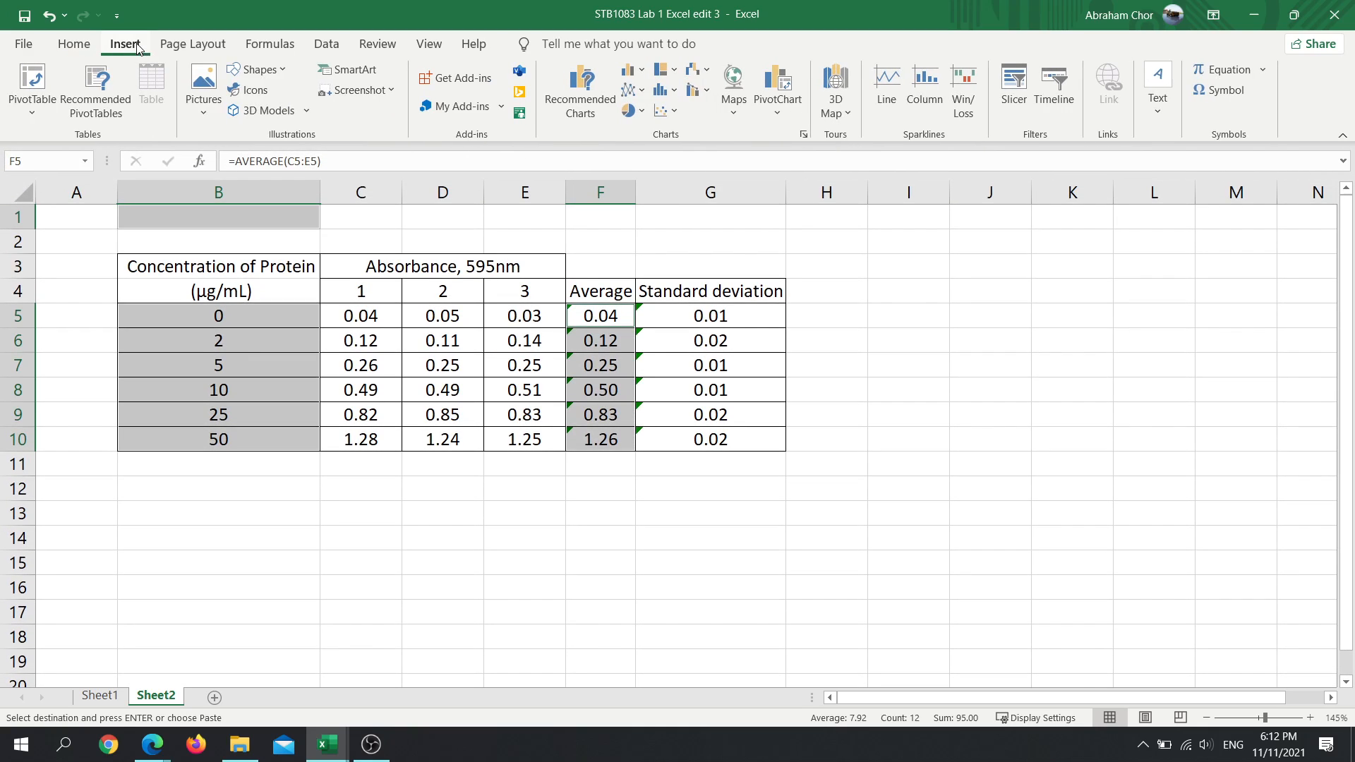
{"action": "left_click", "coordinate": [640, 92]}
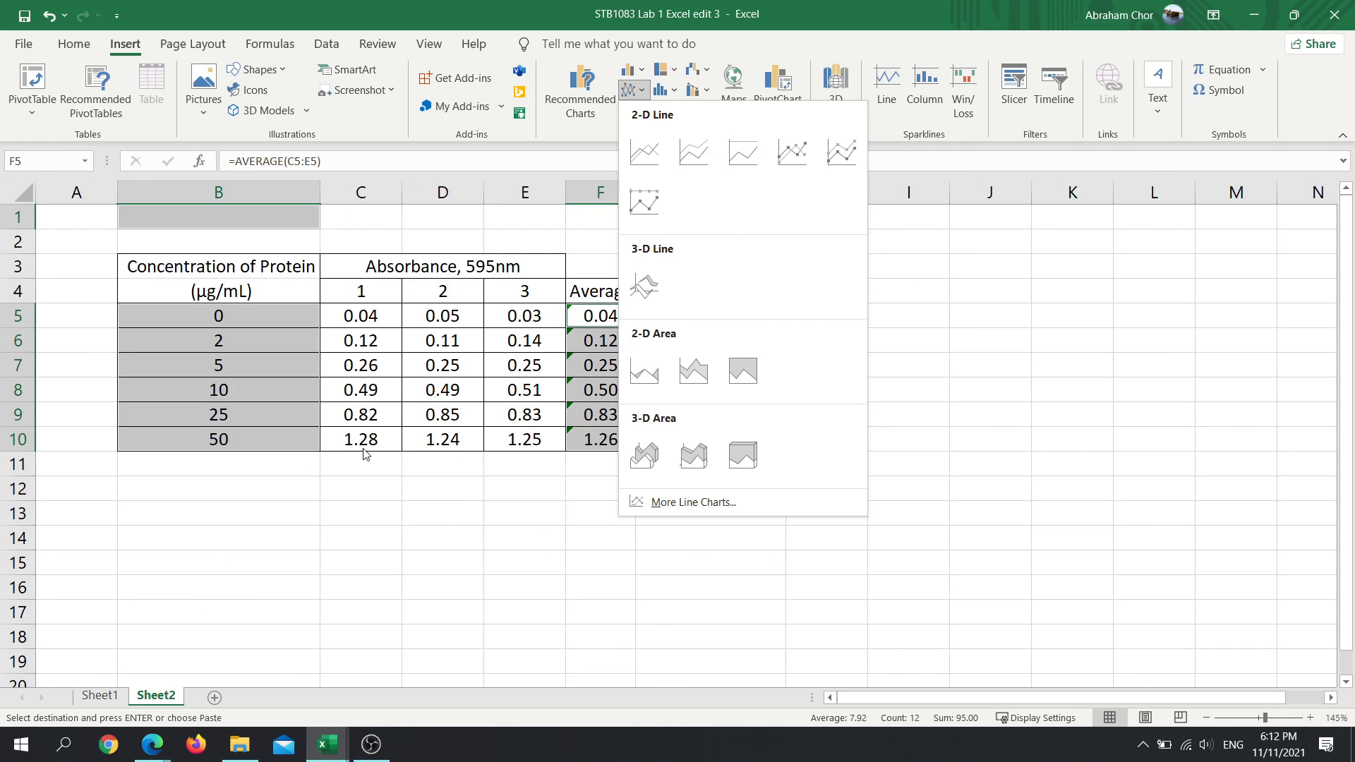
{"action": "left_click", "coordinate": [396, 512]}
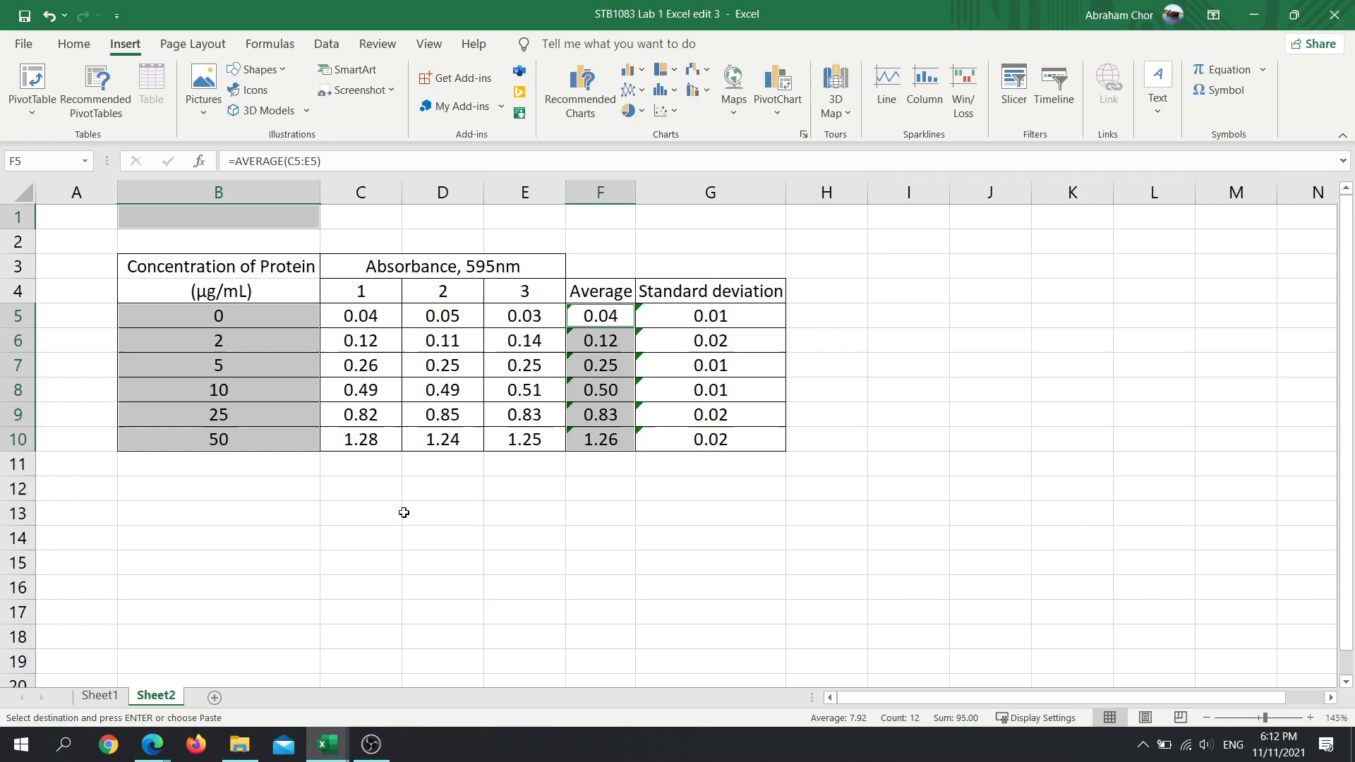
{"action": "left_click", "coordinate": [255, 316]}
{"action": "left_click_drag", "start_coordinate": [255, 309], "coordinate": [257, 442]}
{"action": "left_click", "coordinate": [397, 476]}
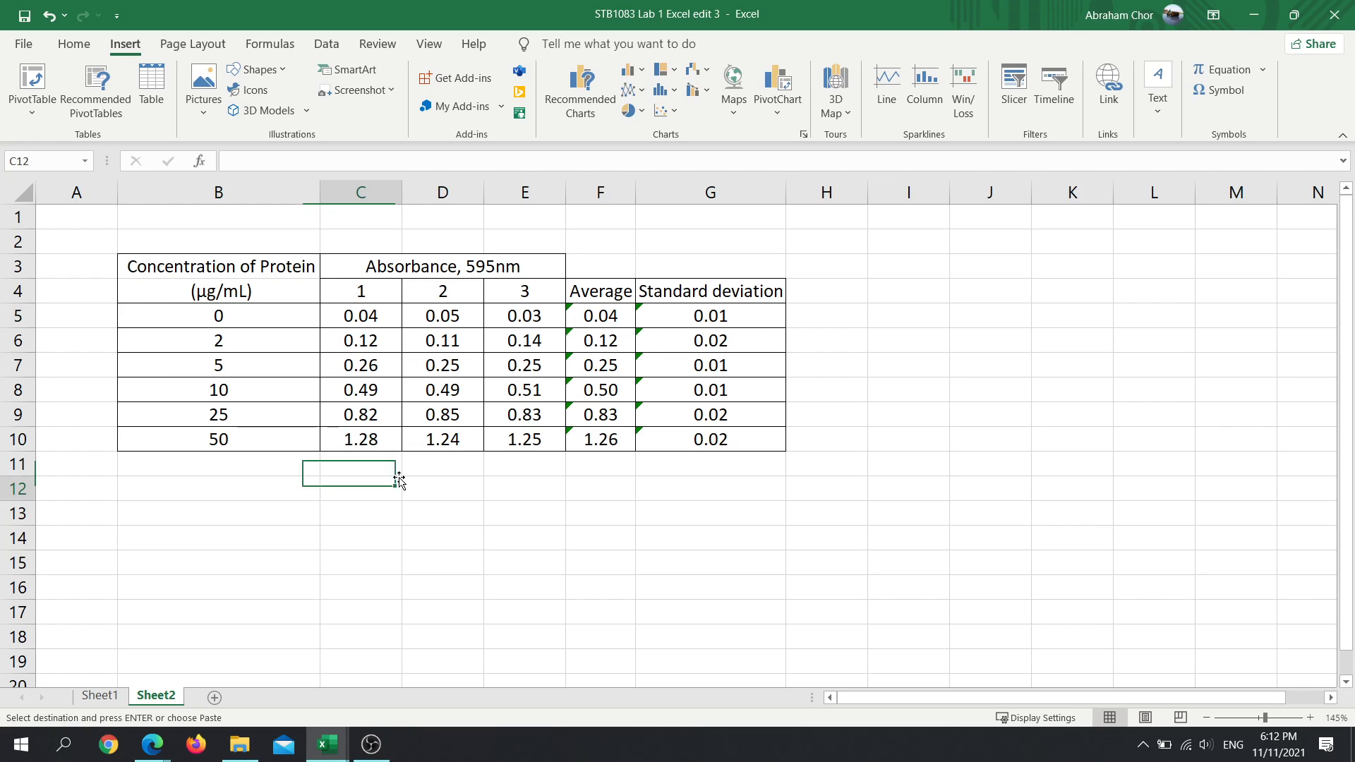
{"action": "left_click_drag", "start_coordinate": [244, 321], "coordinate": [227, 443]}
{"action": "left_click_drag", "start_coordinate": [626, 316], "coordinate": [611, 445]}
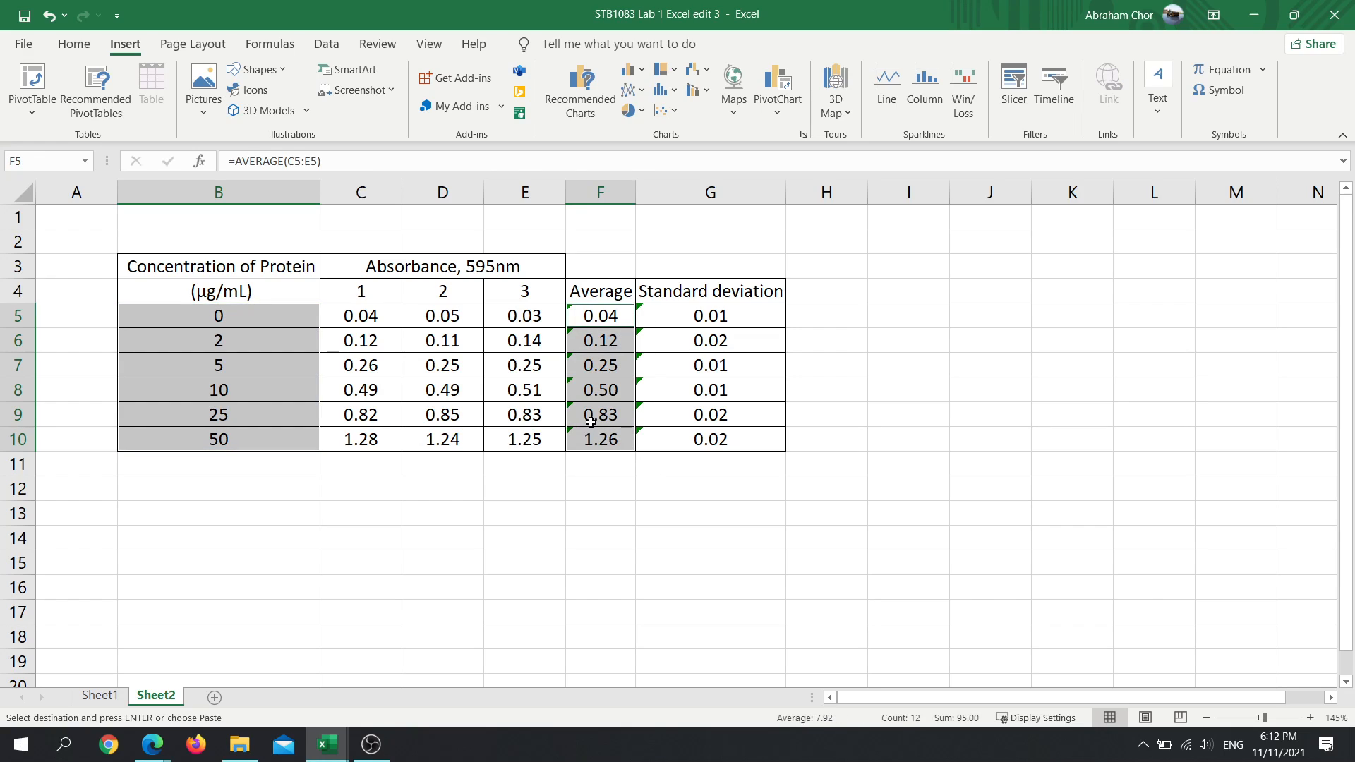
{"action": "left_click", "coordinate": [432, 465]}
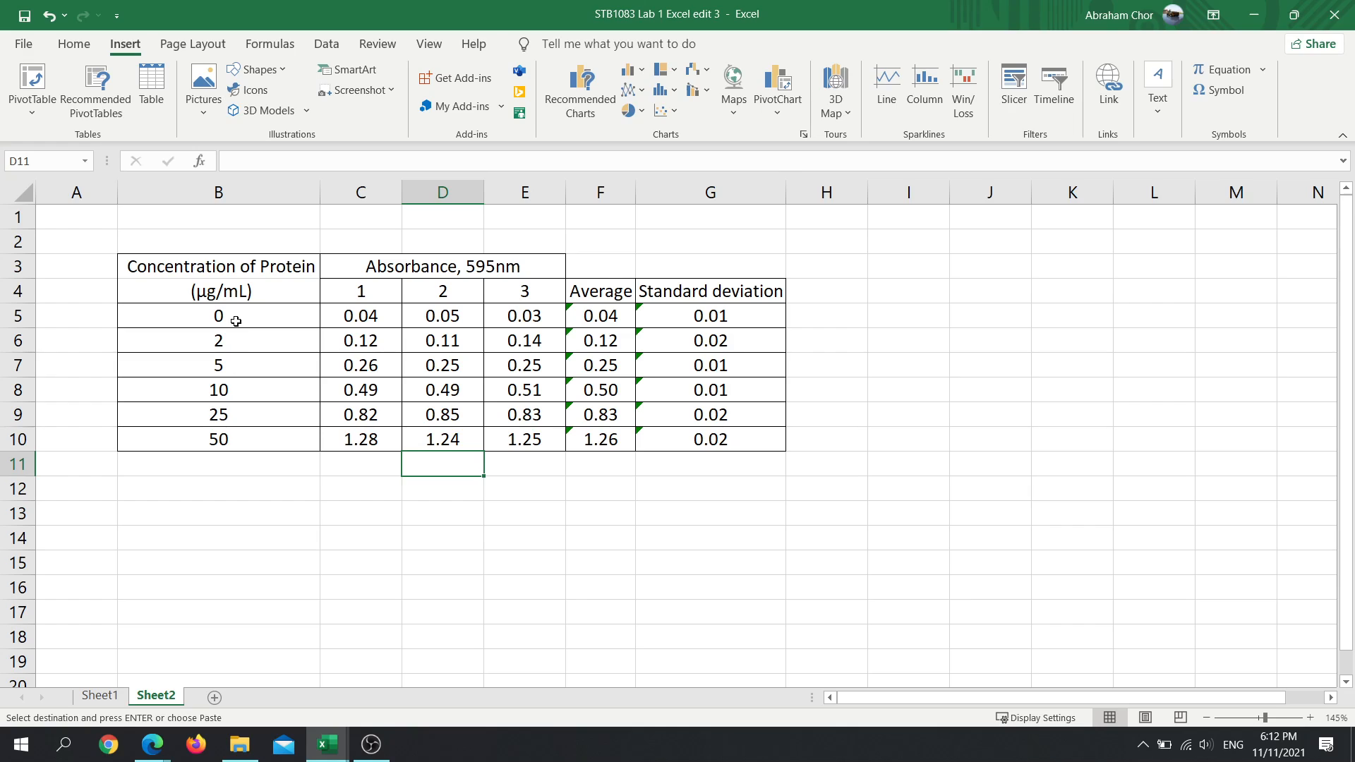
{"action": "left_click_drag", "start_coordinate": [236, 321], "coordinate": [235, 436]}
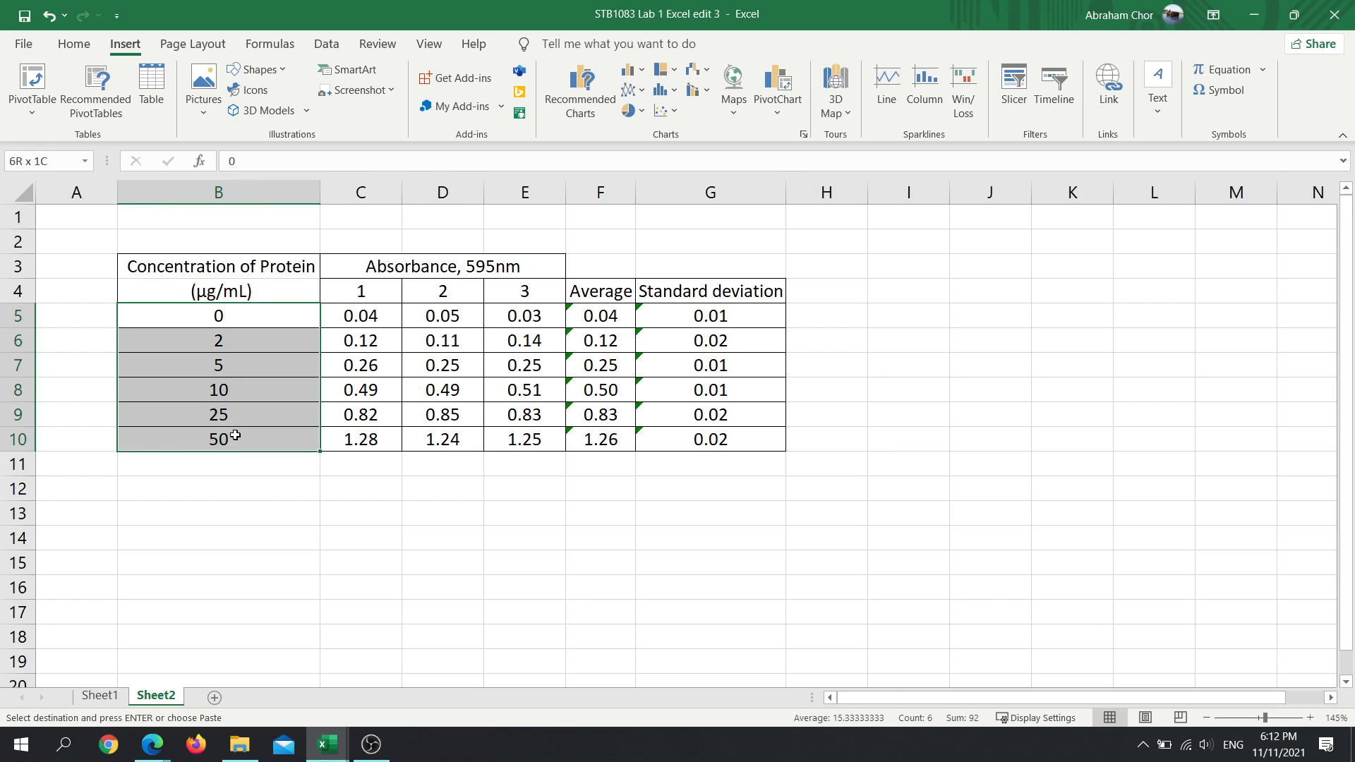
{"action": "left_click_drag", "start_coordinate": [598, 324], "coordinate": [600, 440]}
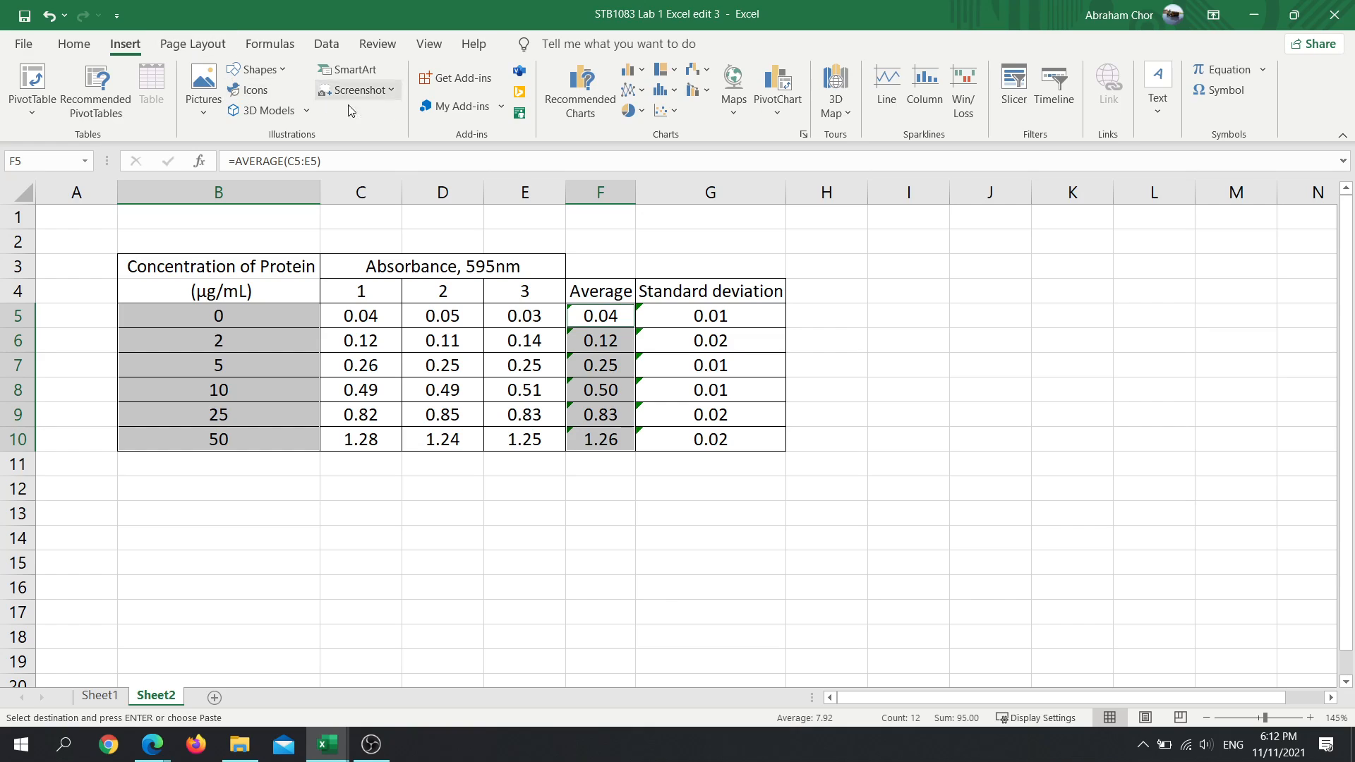
{"action": "left_click", "coordinate": [627, 91]}
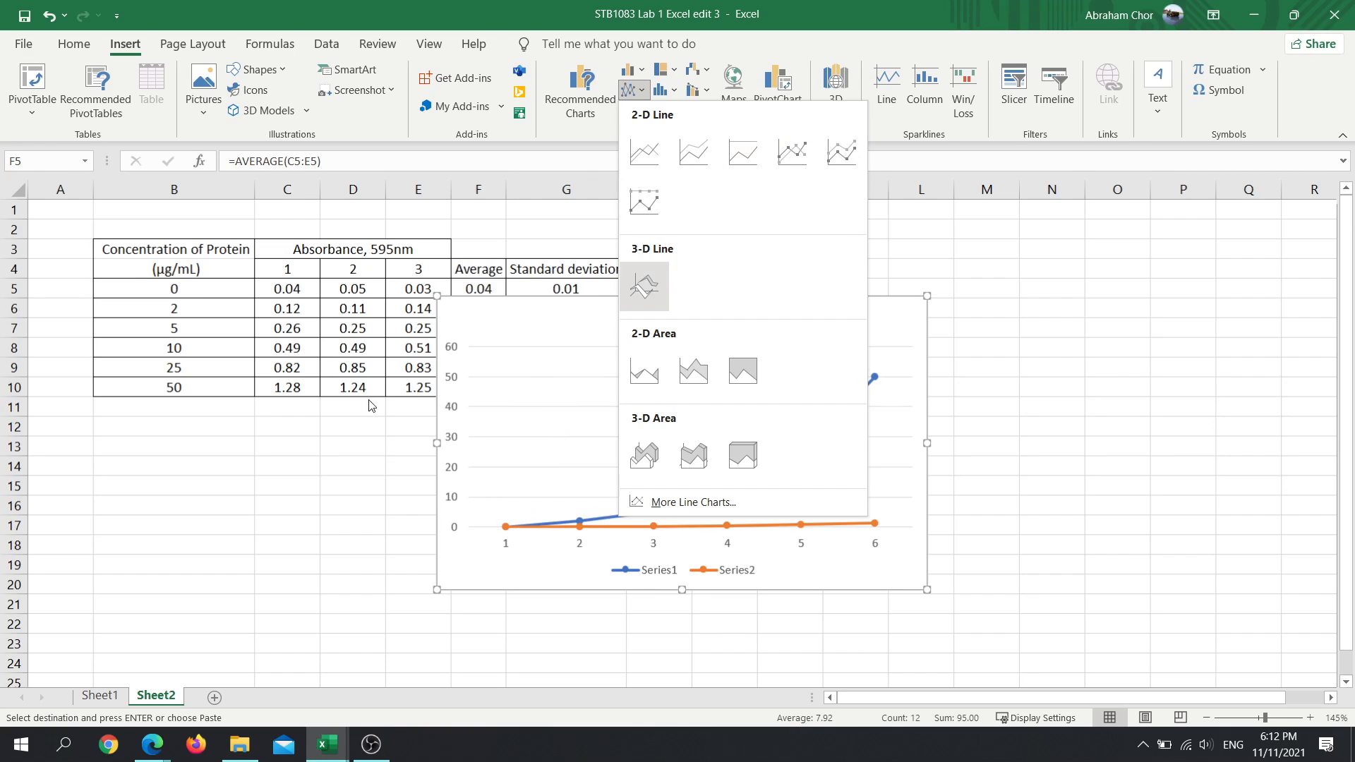
{"action": "left_click", "coordinate": [273, 503]}
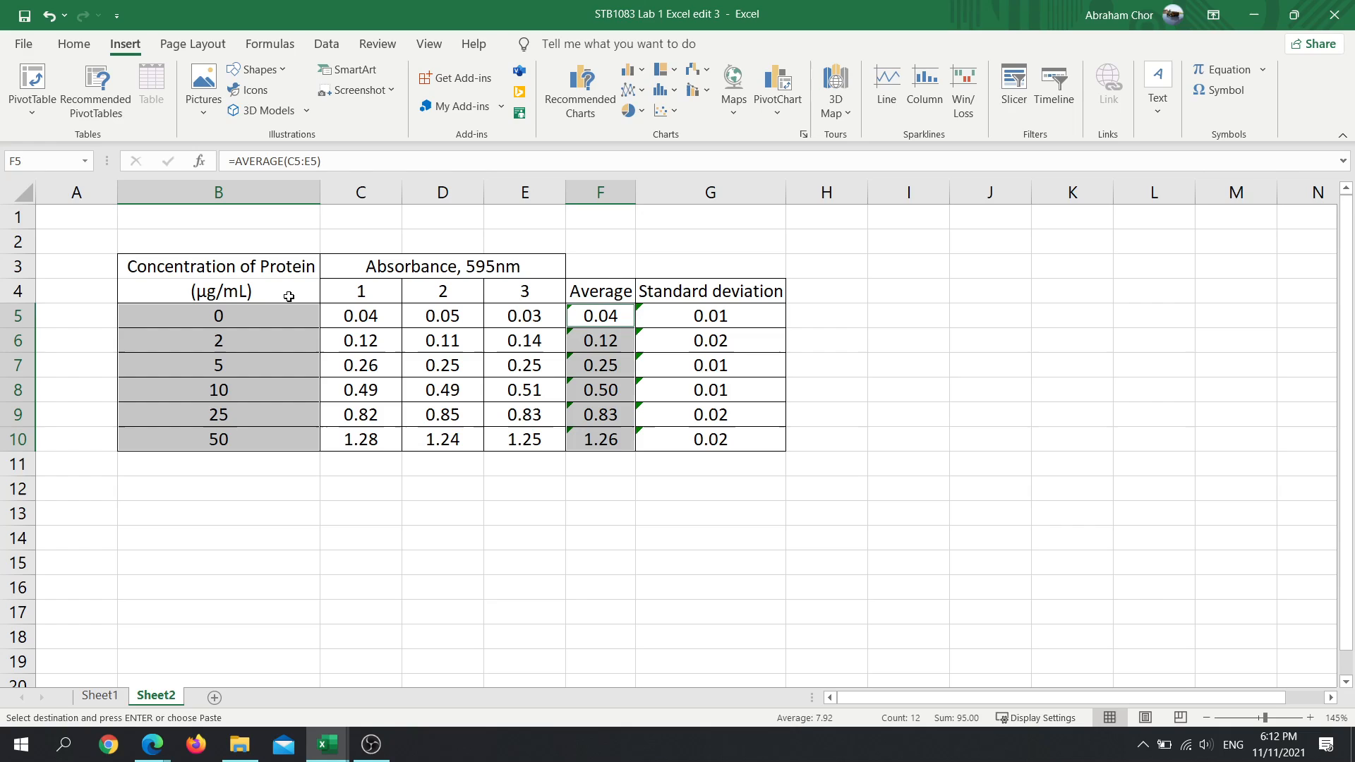
- Select B4:B10 together with F4:F10 on Sheet2, headers included, and preview the recommended charts for this data
{"action": "left_click_drag", "start_coordinate": [289, 296], "coordinate": [295, 434]}
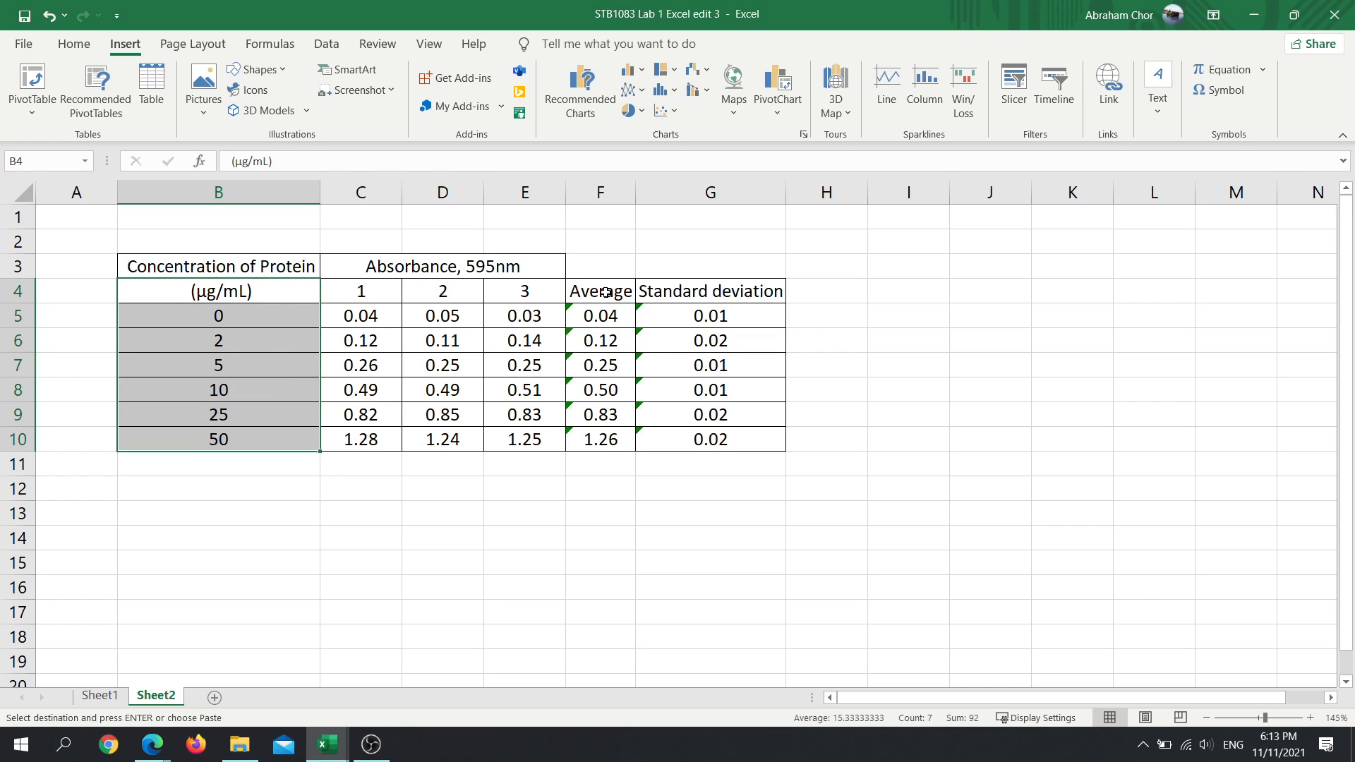
{"action": "left_click_drag", "start_coordinate": [601, 291], "coordinate": [604, 430]}
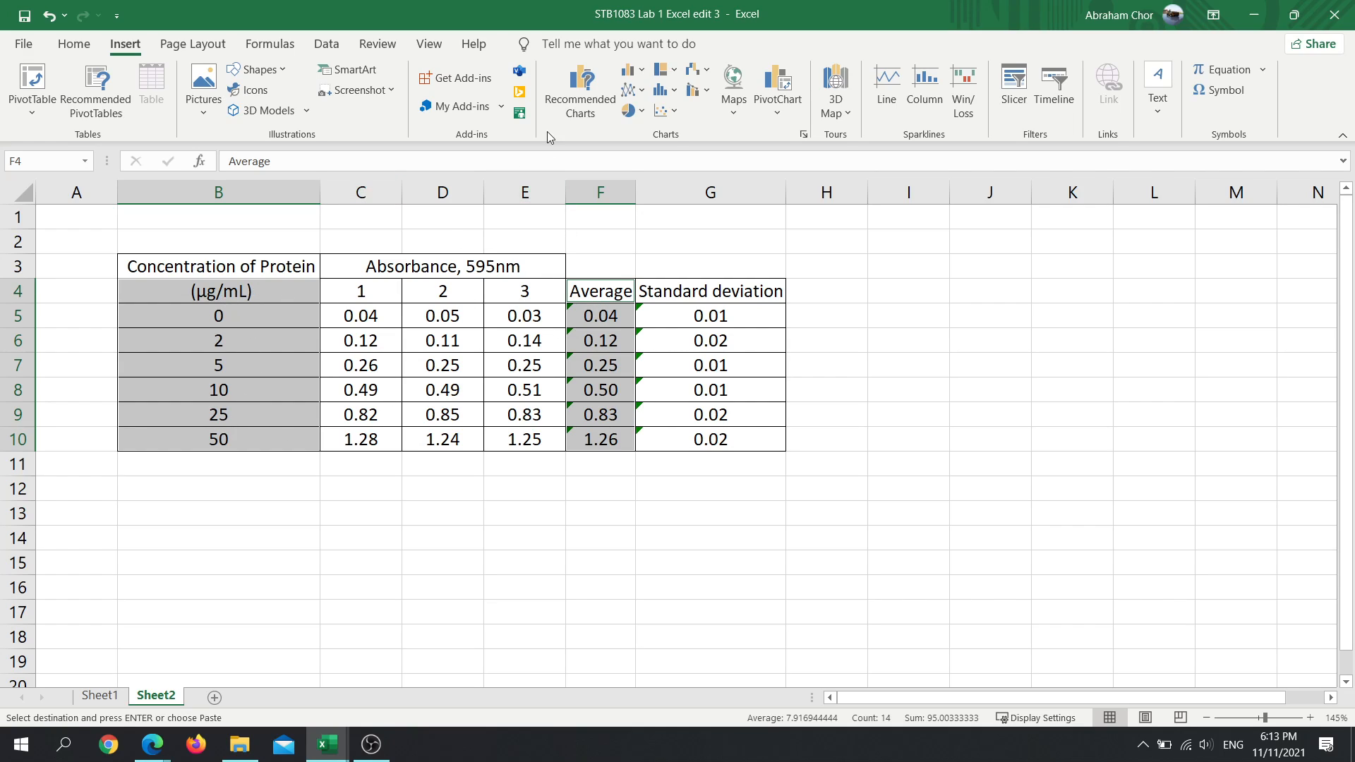
{"action": "left_click", "coordinate": [637, 94]}
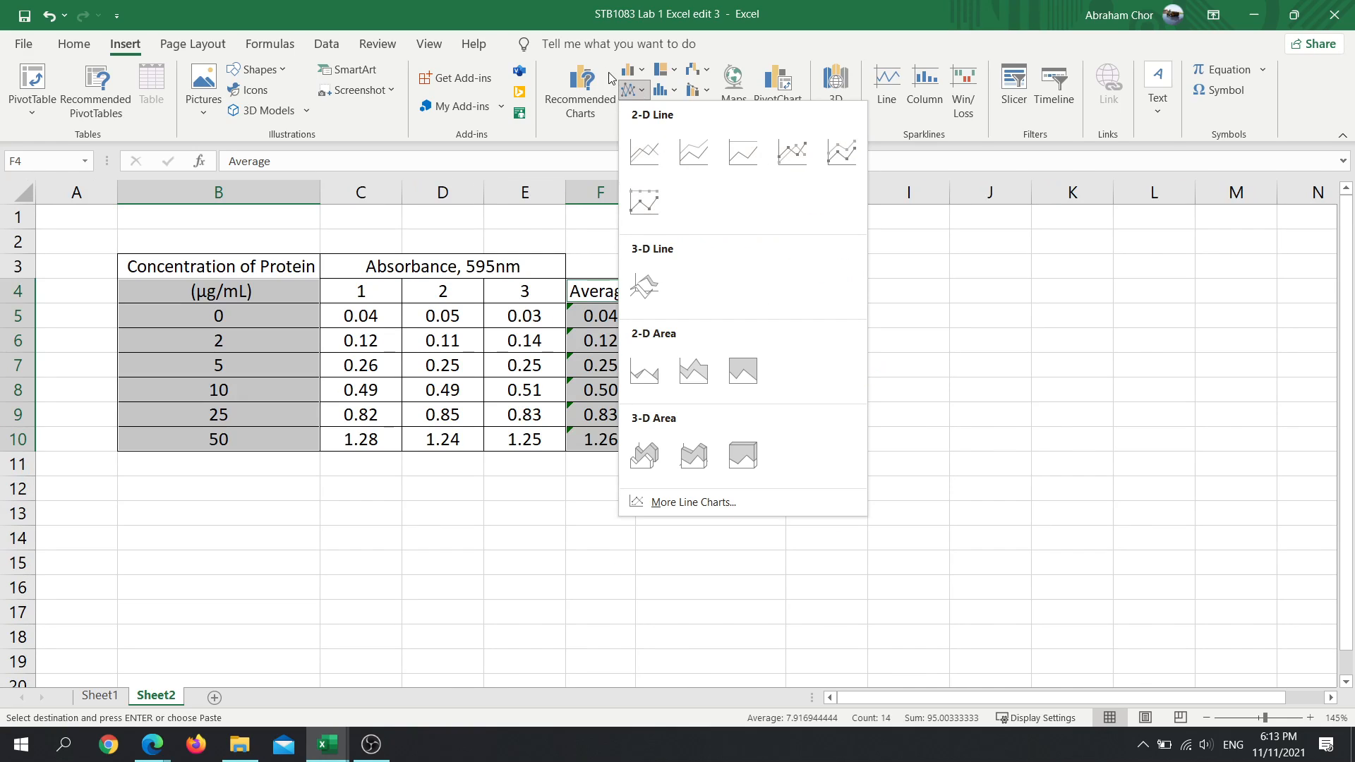
{"action": "left_click", "coordinate": [581, 87]}
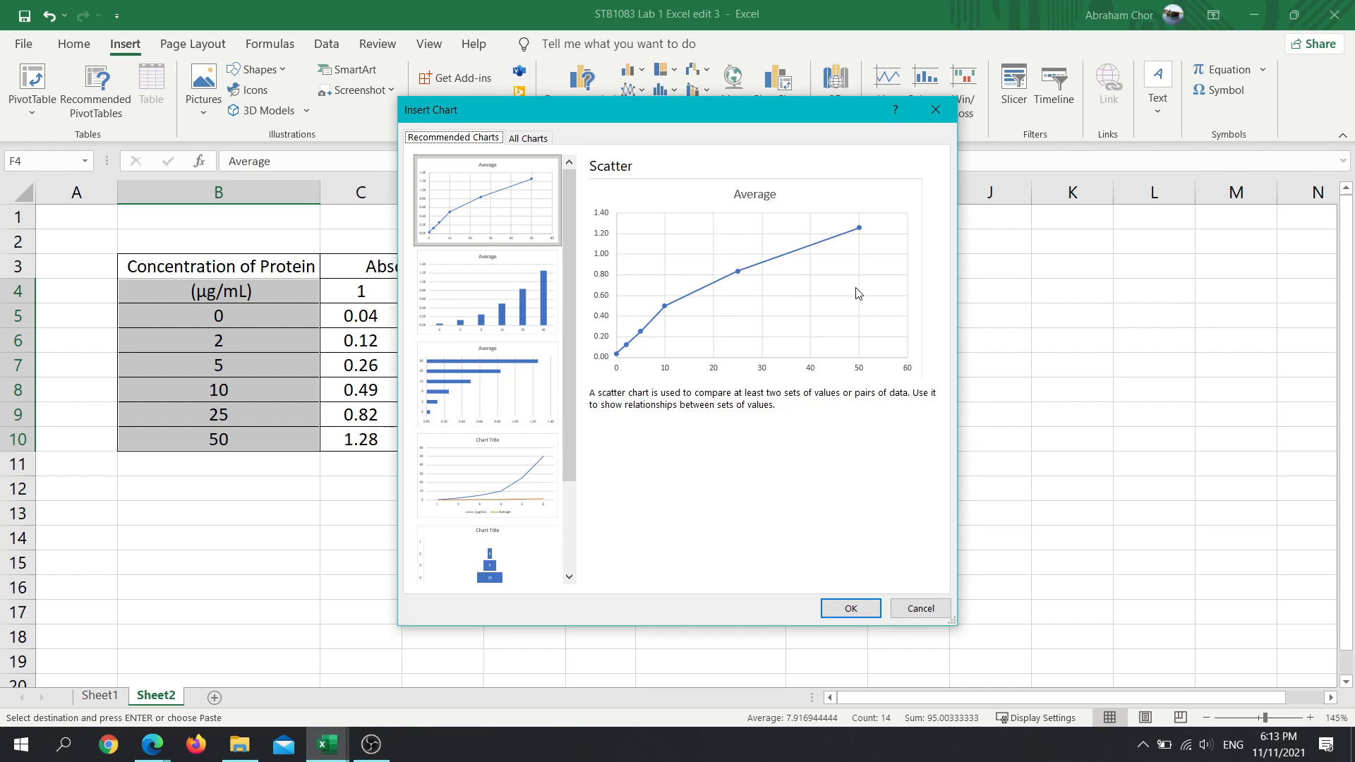
{"action": "left_click", "coordinate": [921, 609]}
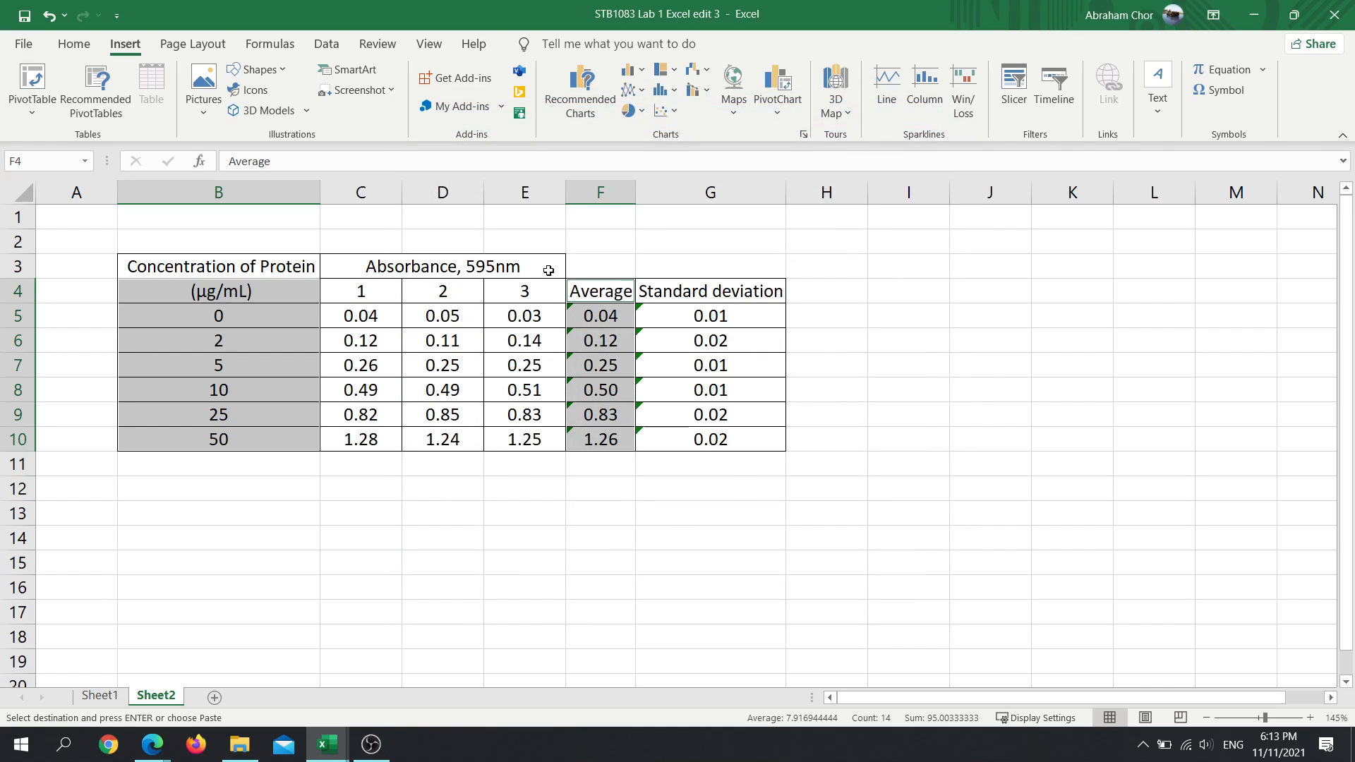
- Insert a markers-only scatter chart of the selected concentrations and average absorbances, and place it just below the table on Sheet2
{"action": "left_click", "coordinate": [668, 113]}
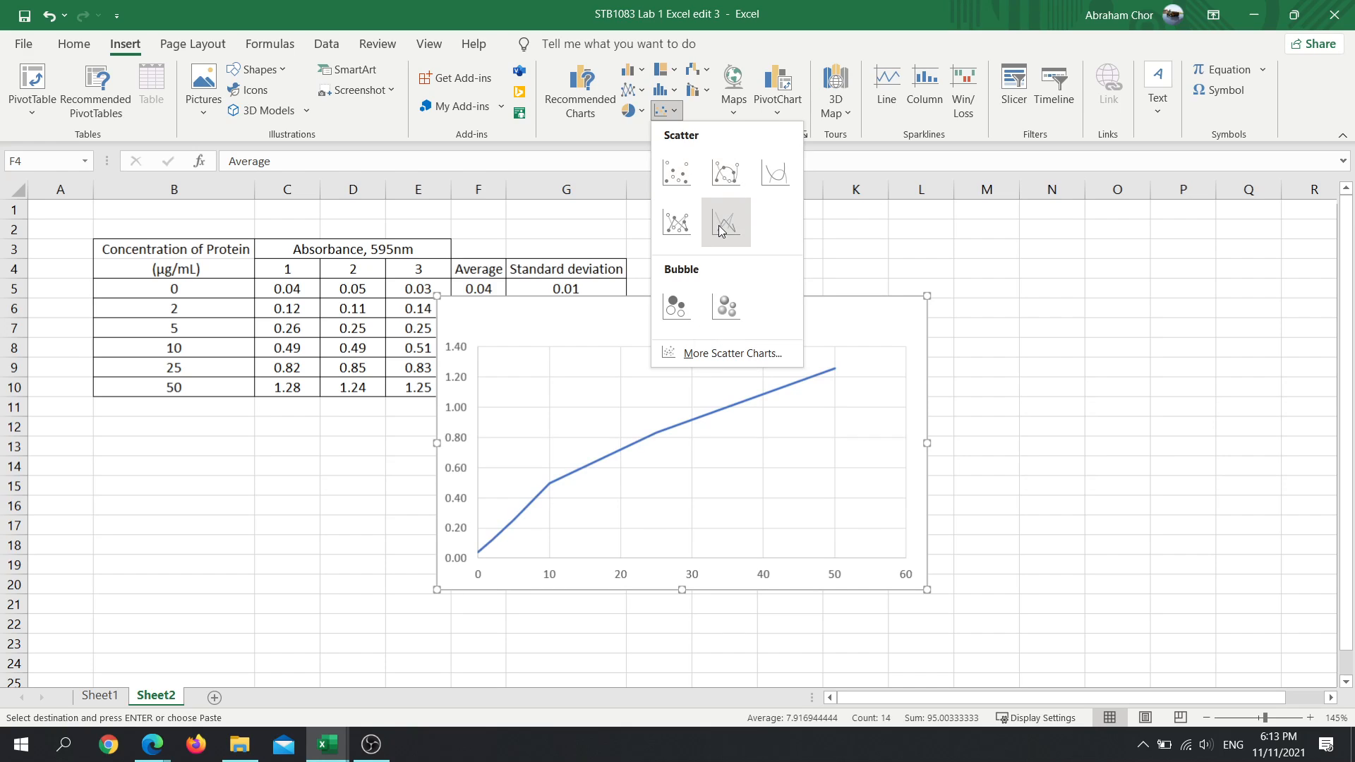
{"action": "left_click", "coordinate": [676, 172]}
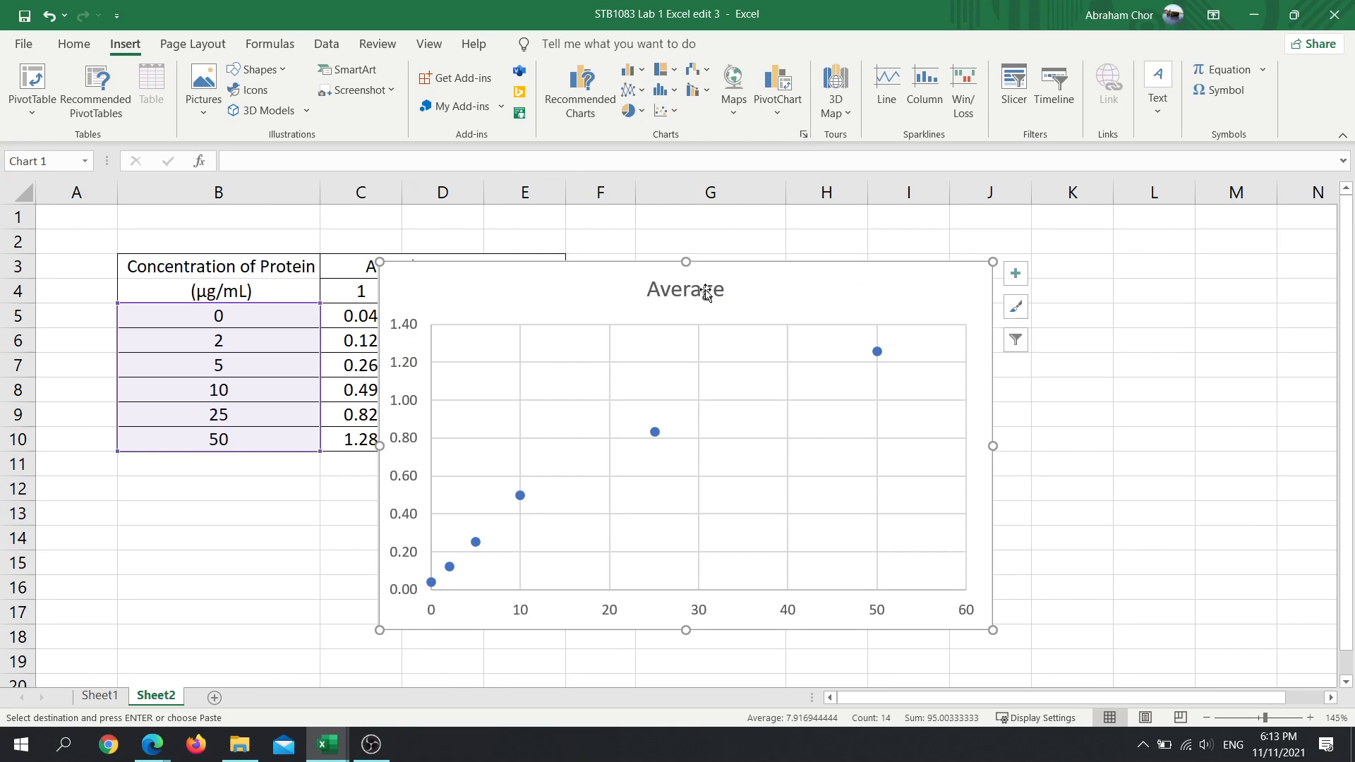
{"action": "left_click_drag", "start_coordinate": [653, 284], "coordinate": [452, 498]}
{"action": "scroll", "coordinate": [811, 479], "scroll_direction": "down", "scroll_amount": 2}
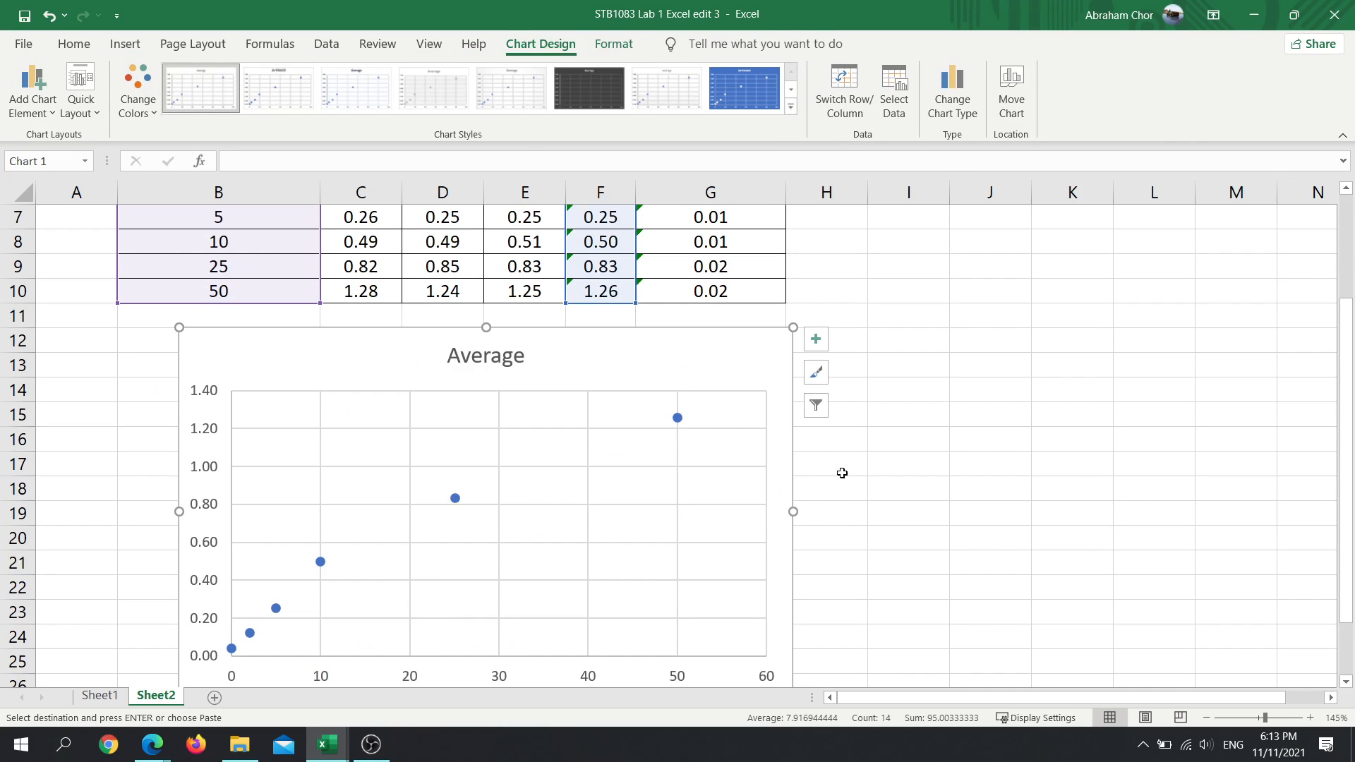
{"action": "scroll", "coordinate": [706, 451], "scroll_direction": "up", "scroll_amount": 1}
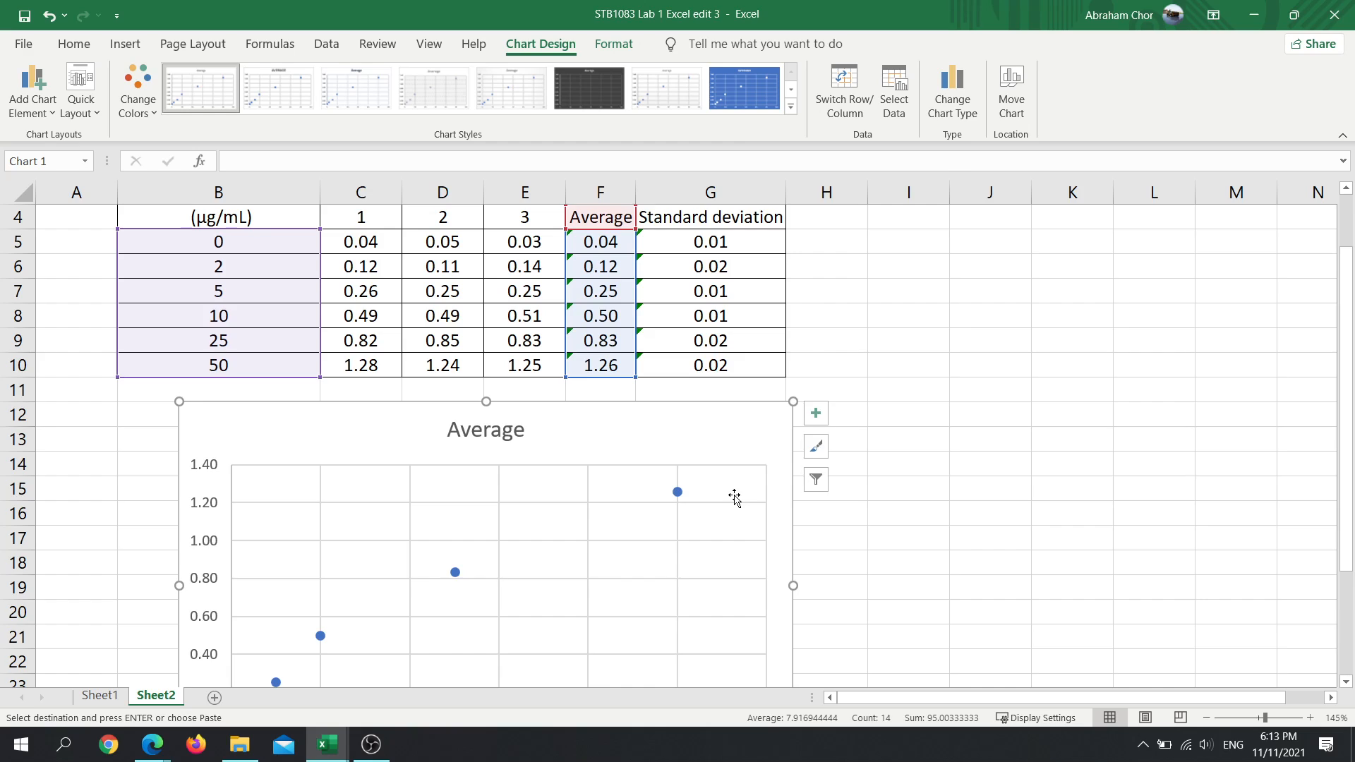
{"action": "scroll", "coordinate": [732, 494], "scroll_direction": "down", "scroll_amount": 3}
{"action": "scroll", "coordinate": [734, 498], "scroll_direction": "up", "scroll_amount": 3}
{"action": "scroll", "coordinate": [734, 497], "scroll_direction": "up", "scroll_amount": 1}
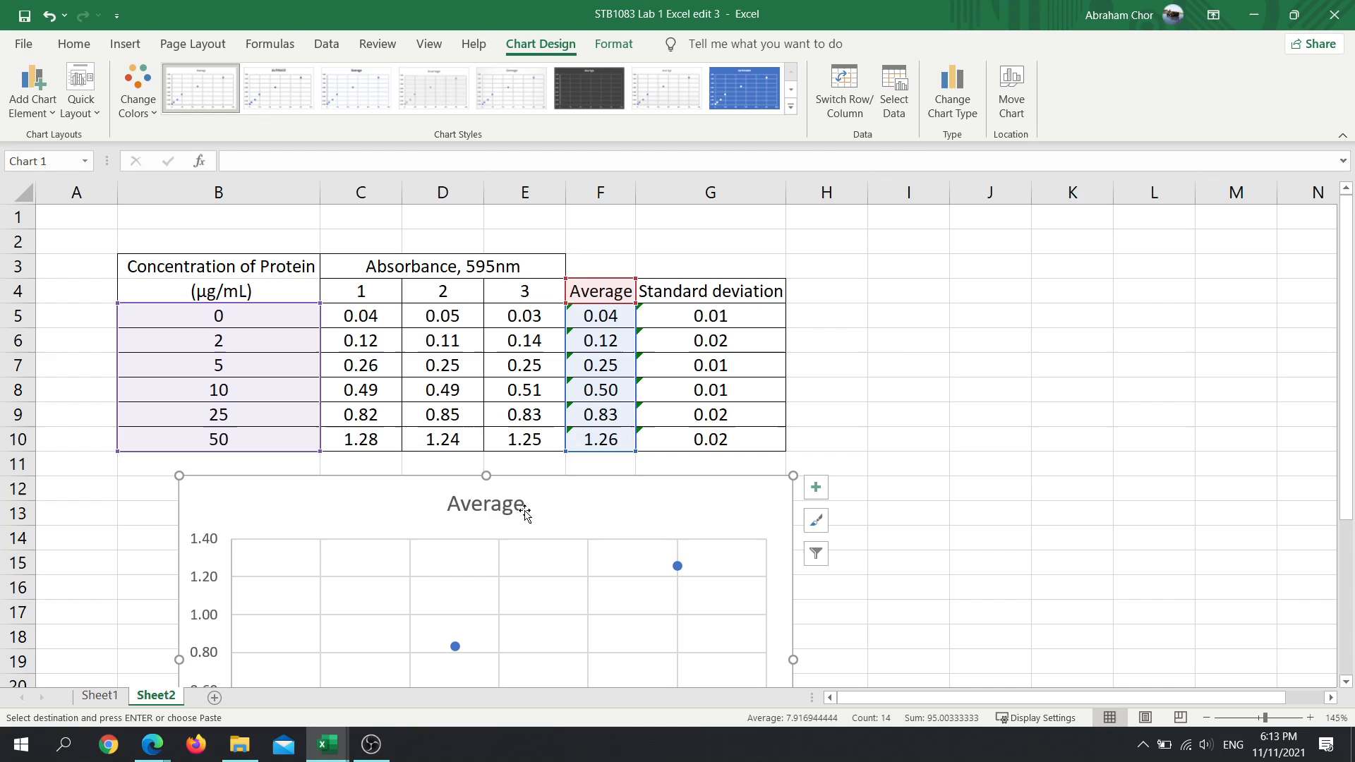
- Copy the full title text of the existing graph on Sheet1 for reuse in the new scatter chart
{"action": "double_click", "coordinate": [447, 502]}
{"action": "left_click", "coordinate": [447, 502]}
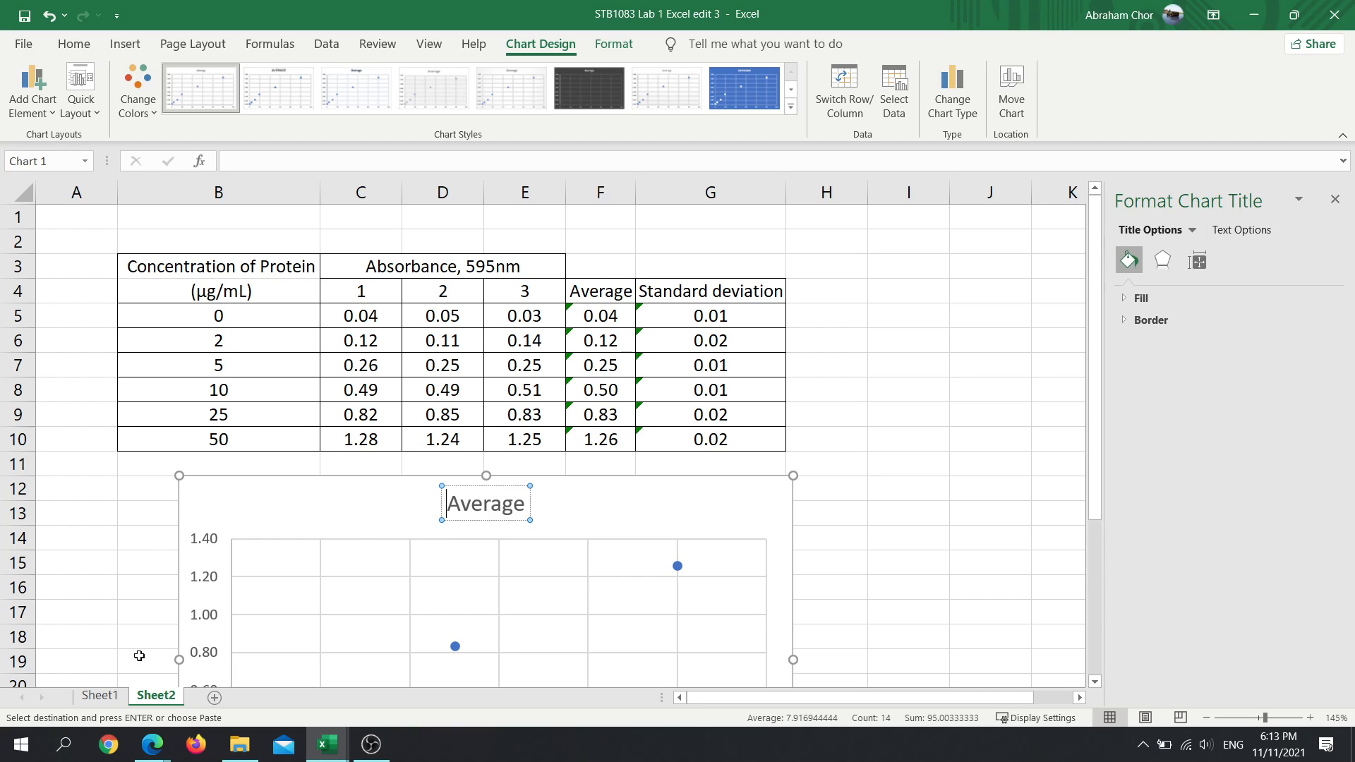
{"action": "left_click", "coordinate": [100, 695]}
{"action": "left_click", "coordinate": [275, 514]}
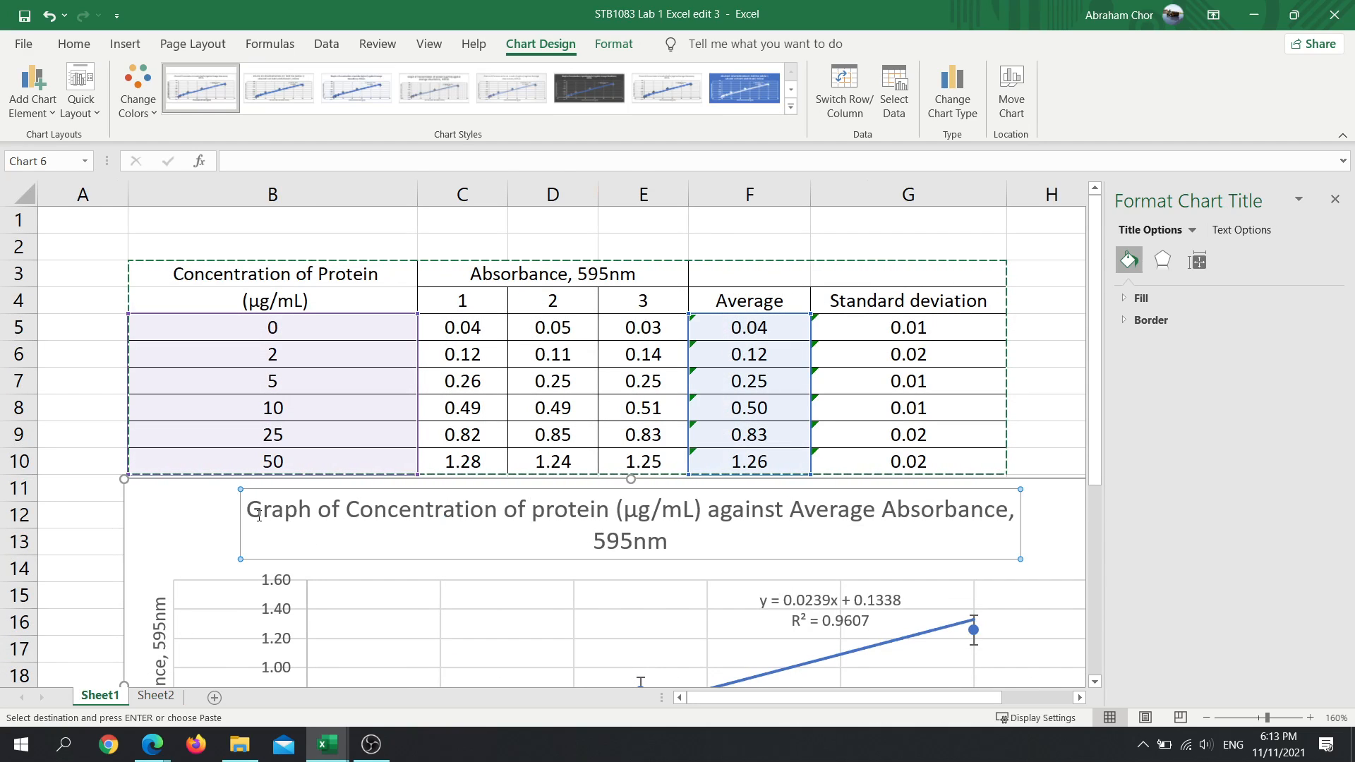
{"action": "left_click_drag", "start_coordinate": [247, 509], "coordinate": [672, 560]}
{"action": "key", "text": "ctrl+c"}
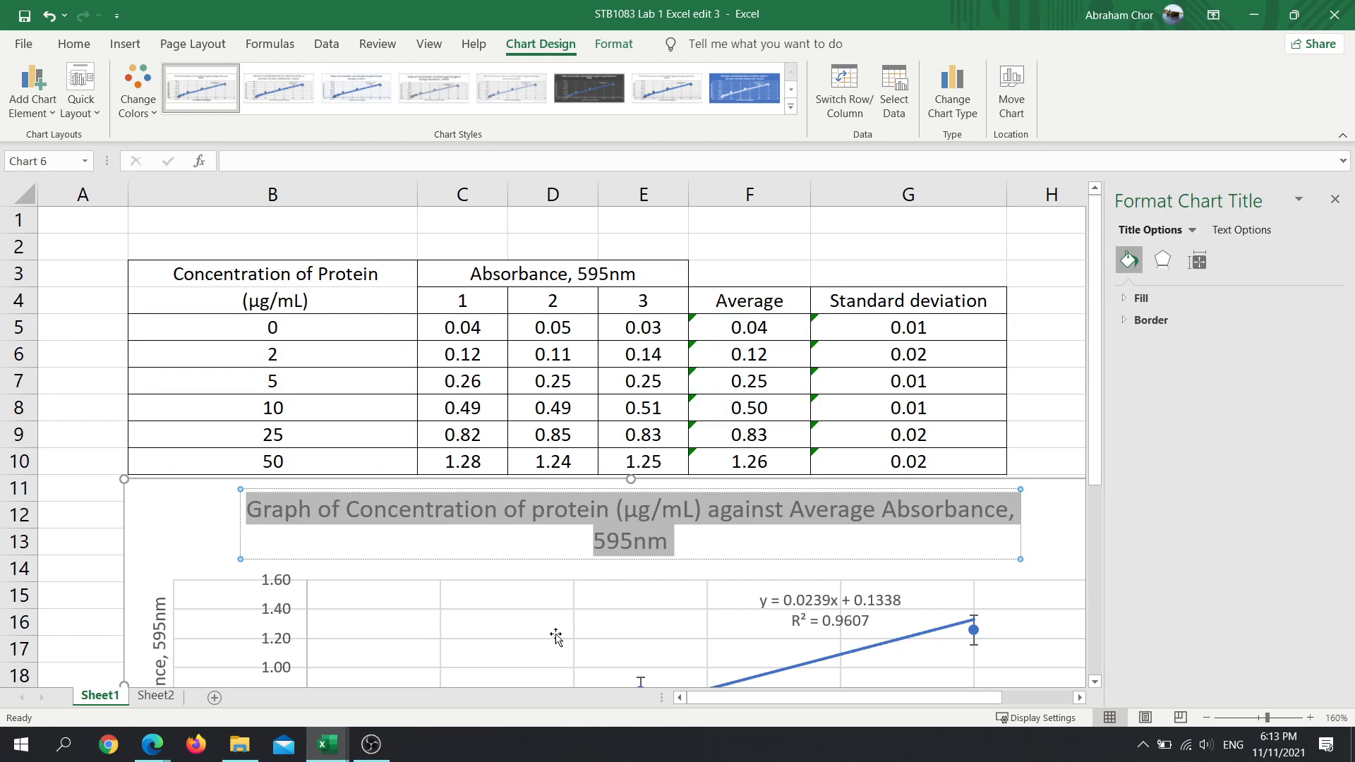
- Replace the Sheet2 chart title with the copied text "Graph of Concentration of protein (µg/mL) against Average Absorbance, 595nm"
{"action": "left_click", "coordinate": [156, 695]}
{"action": "left_click", "coordinate": [487, 514]}
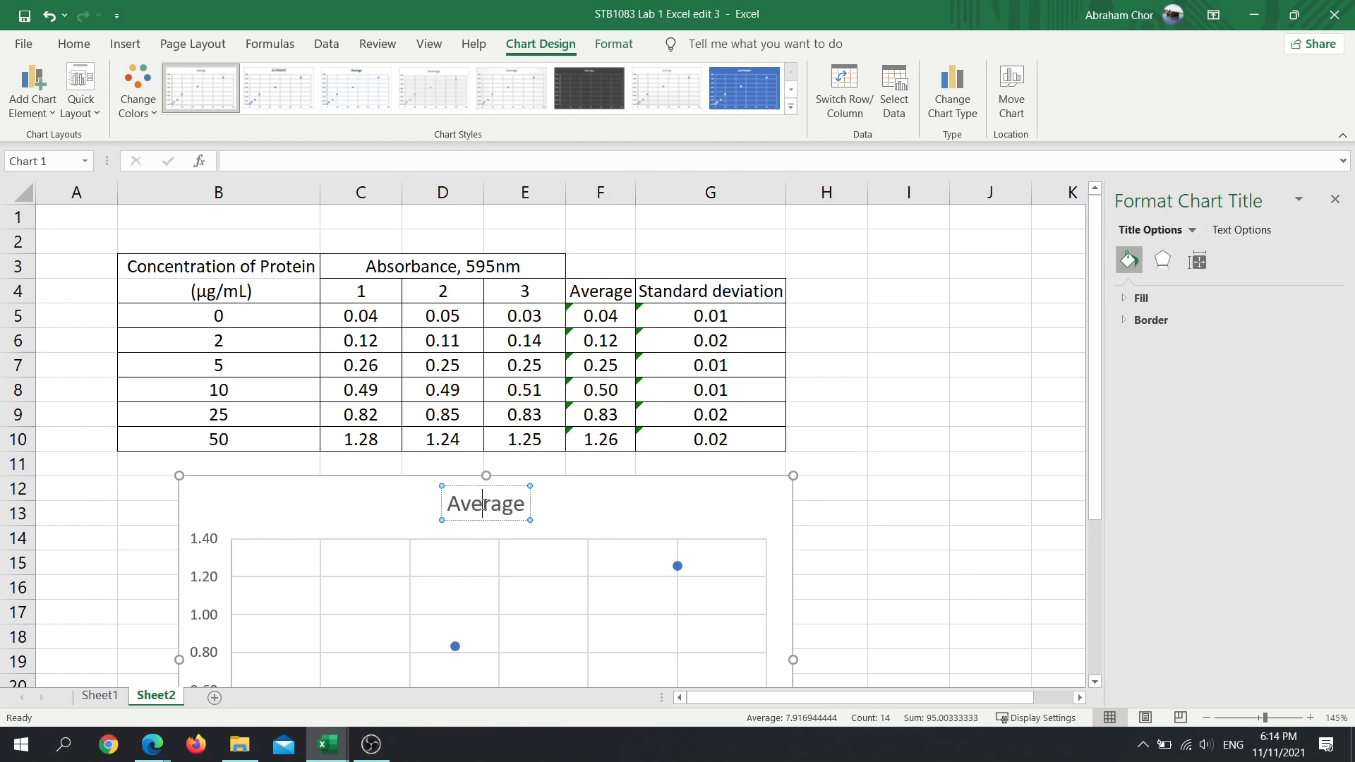
{"action": "double_click", "coordinate": [455, 502]}
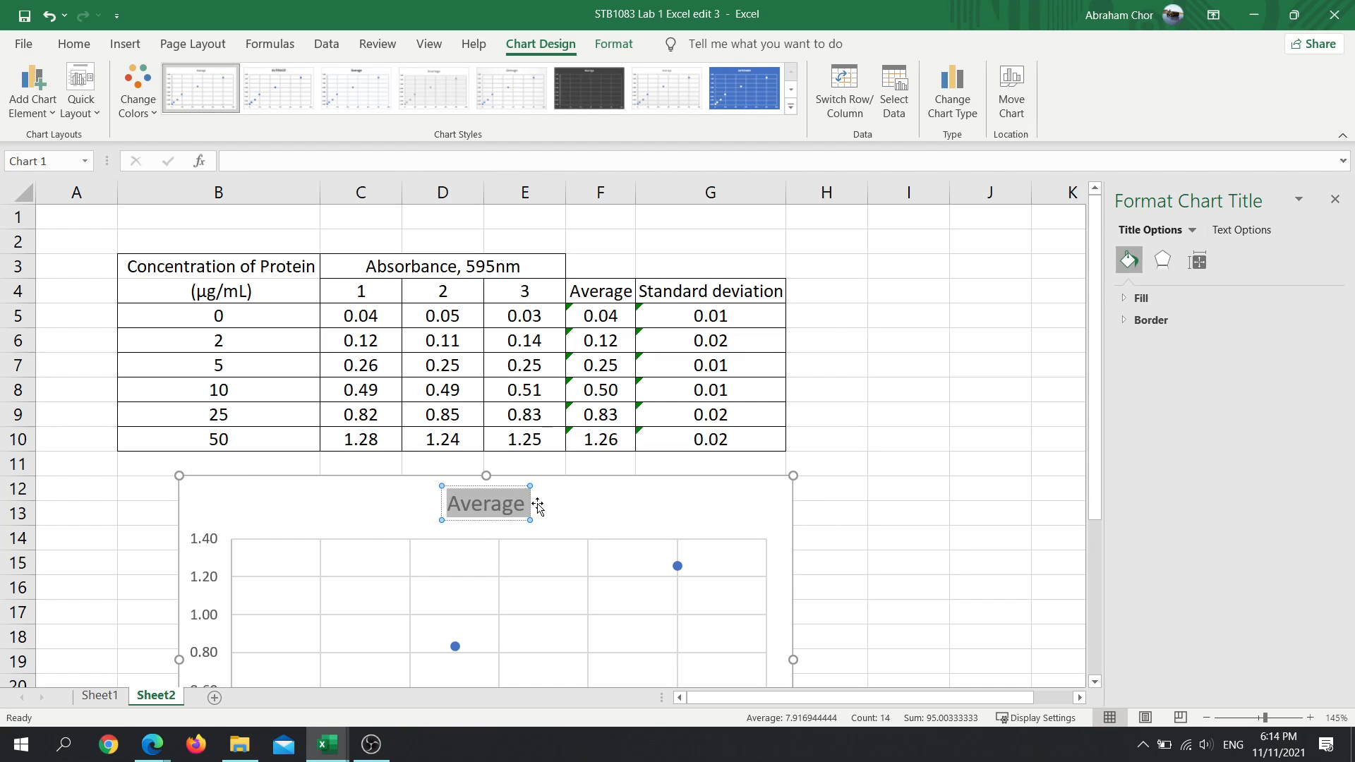
{"action": "key", "text": "ctrl+v"}
{"action": "scroll", "coordinate": [487, 506], "scroll_direction": "down", "scroll_amount": 4}
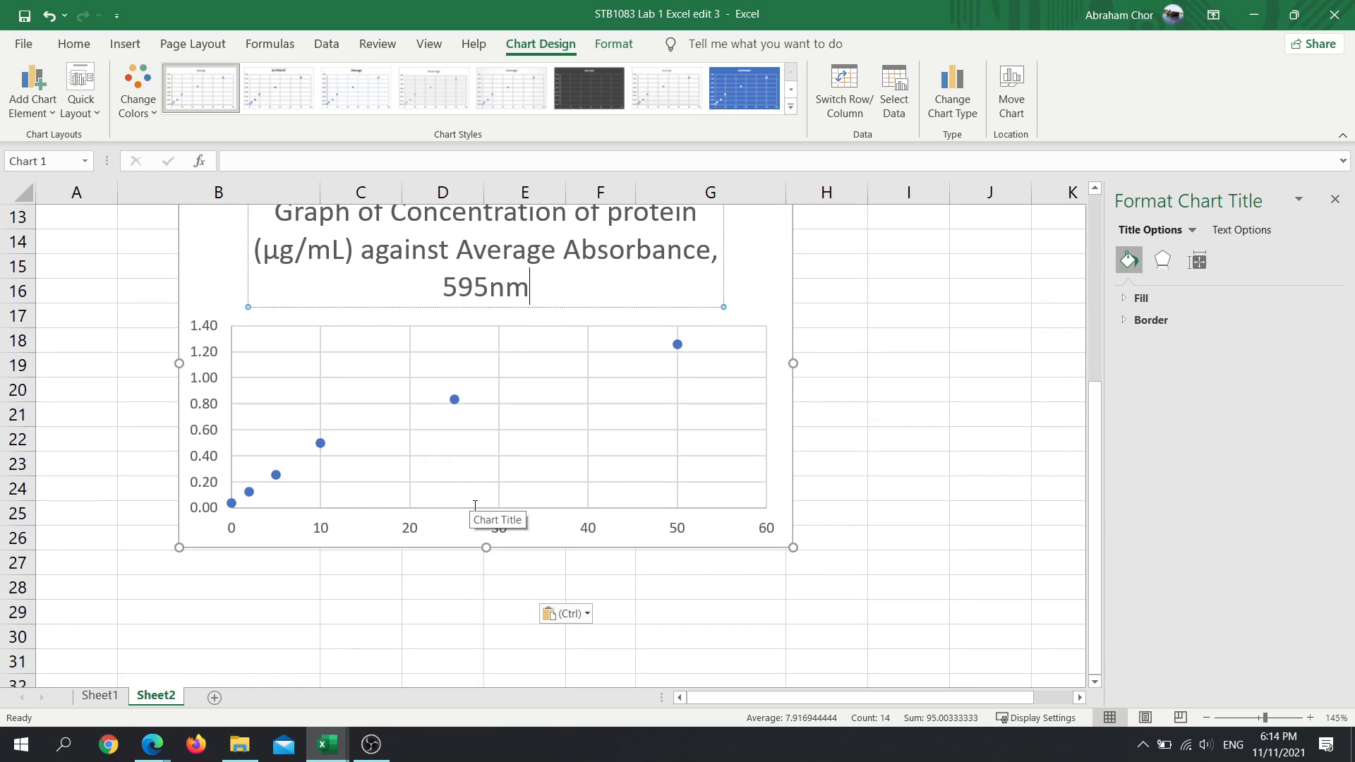
{"action": "scroll", "coordinate": [475, 512], "scroll_direction": "up", "scroll_amount": 2}
{"action": "scroll", "coordinate": [475, 512], "scroll_direction": "up", "scroll_amount": 2}
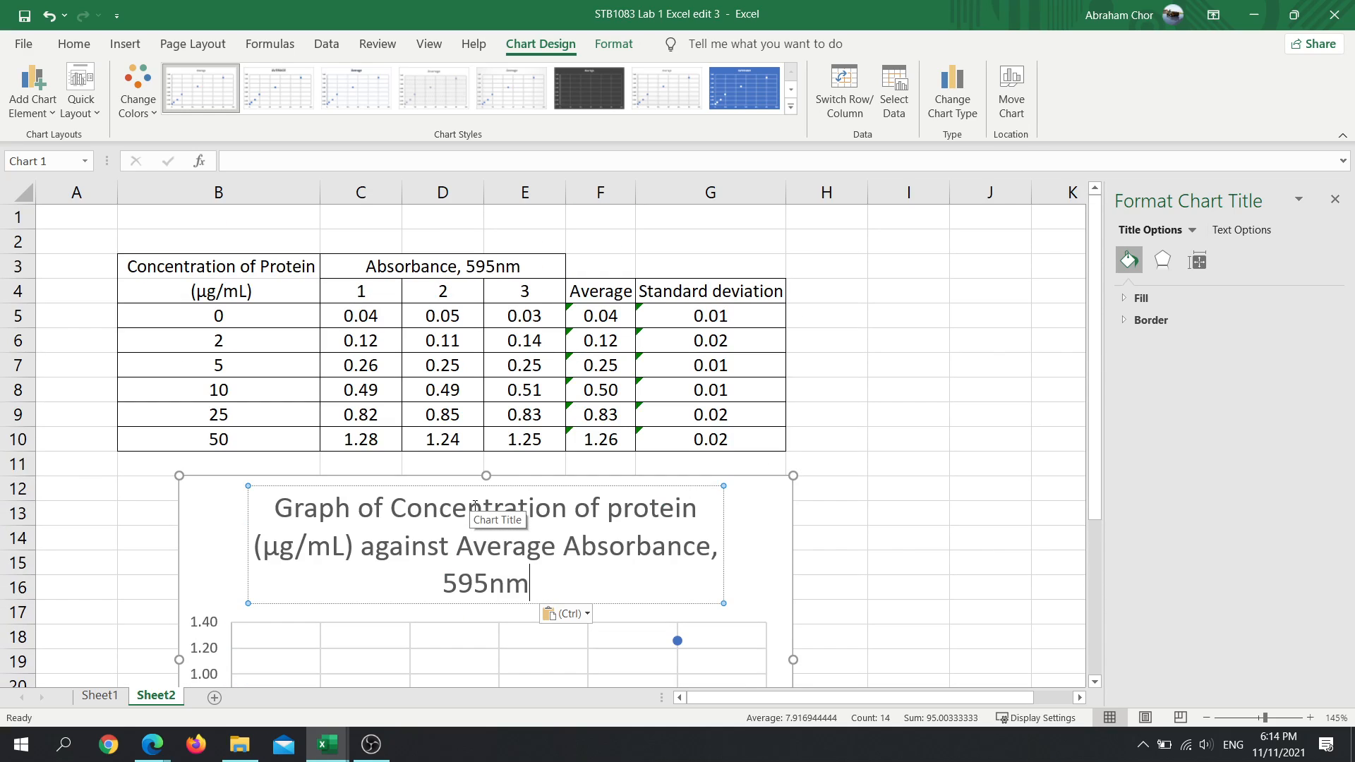
- Examine the finished graph on Sheet1, including its axis titles, error bars, trendline, and the trendline's equation and R² label
{"action": "left_click", "coordinate": [125, 682]}
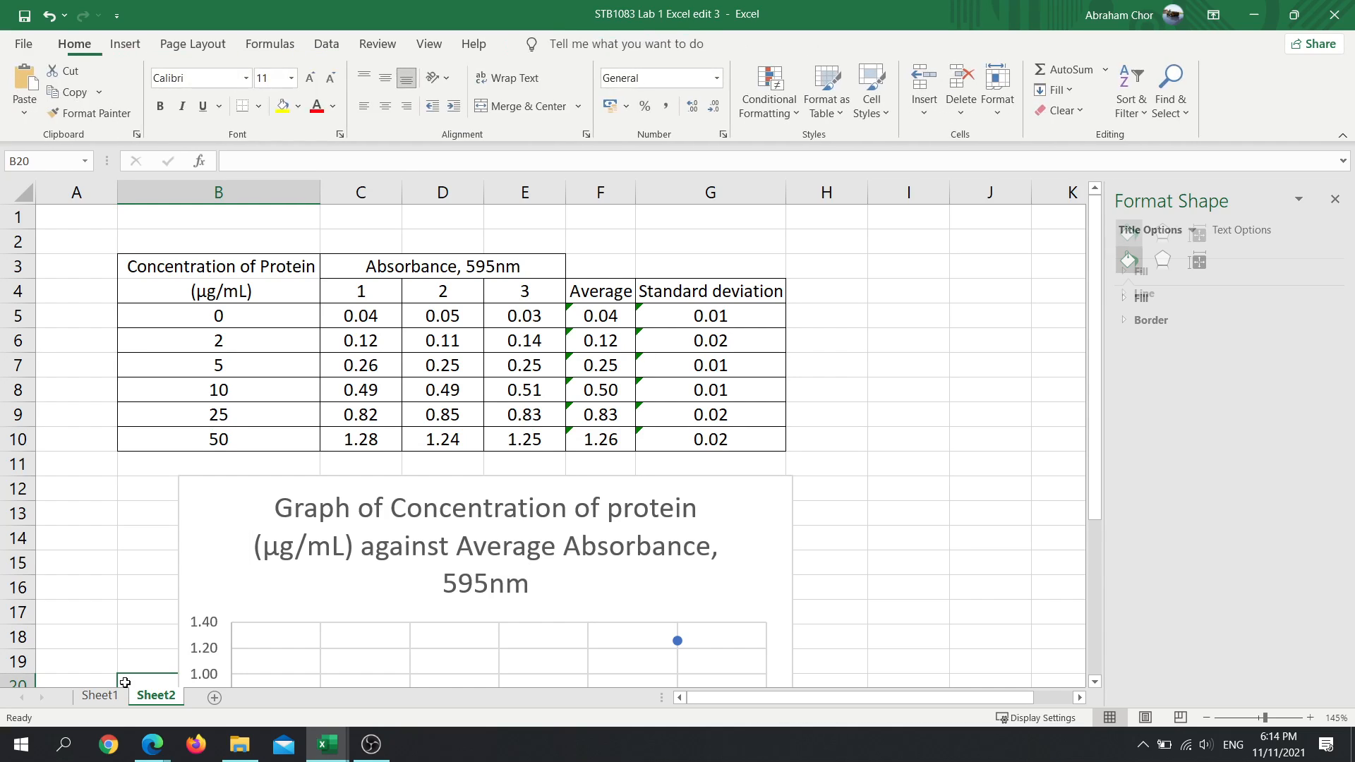
{"action": "left_click", "coordinate": [100, 695]}
{"action": "scroll", "coordinate": [280, 513], "scroll_direction": "down", "scroll_amount": 5}
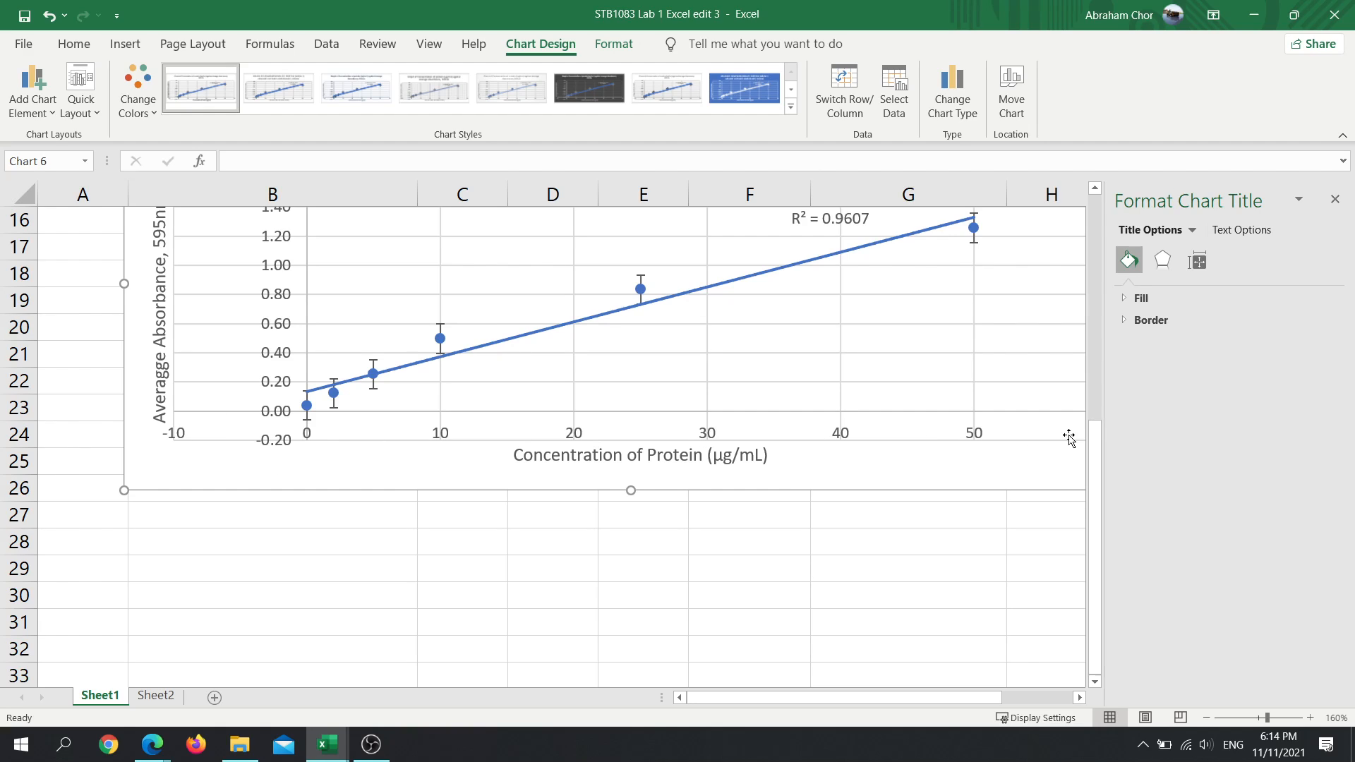
{"action": "scroll", "coordinate": [981, 440], "scroll_direction": "up", "scroll_amount": 1}
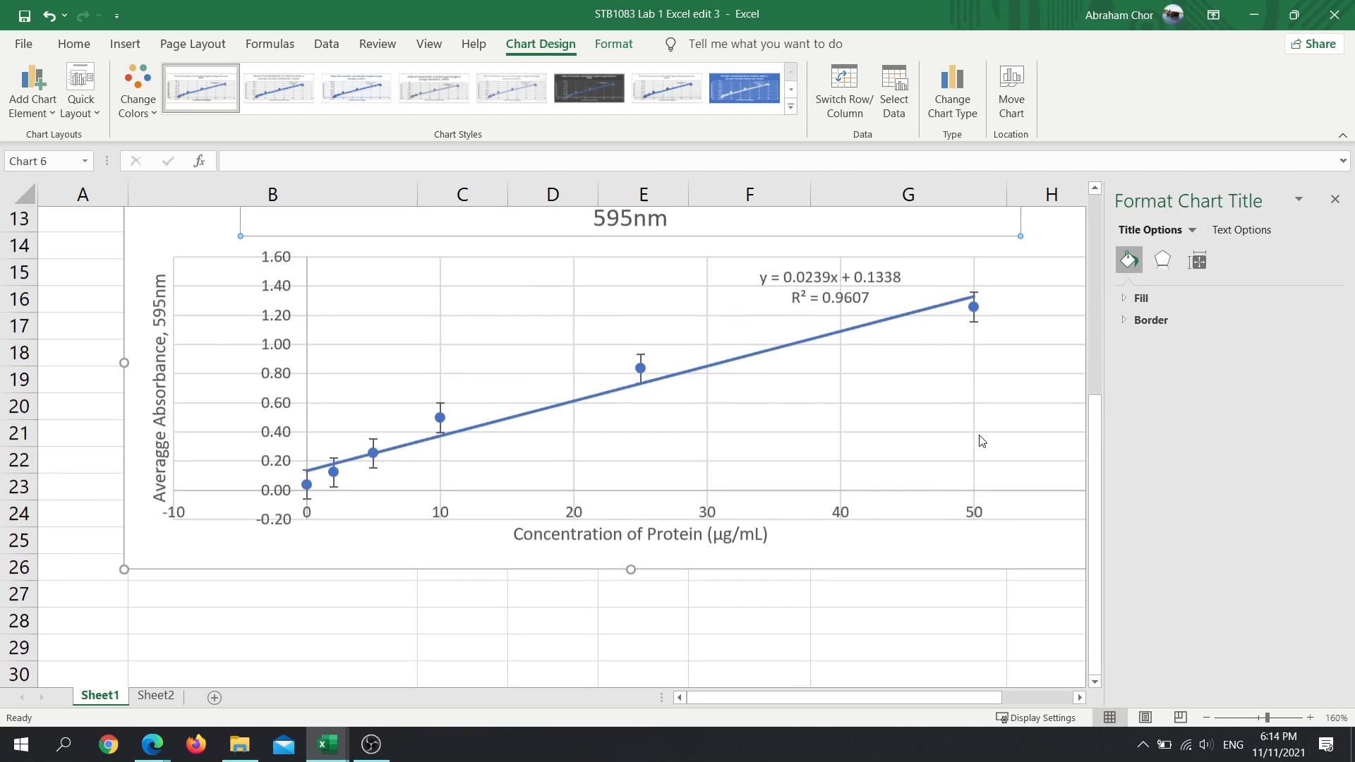
{"action": "left_click", "coordinate": [1012, 500]}
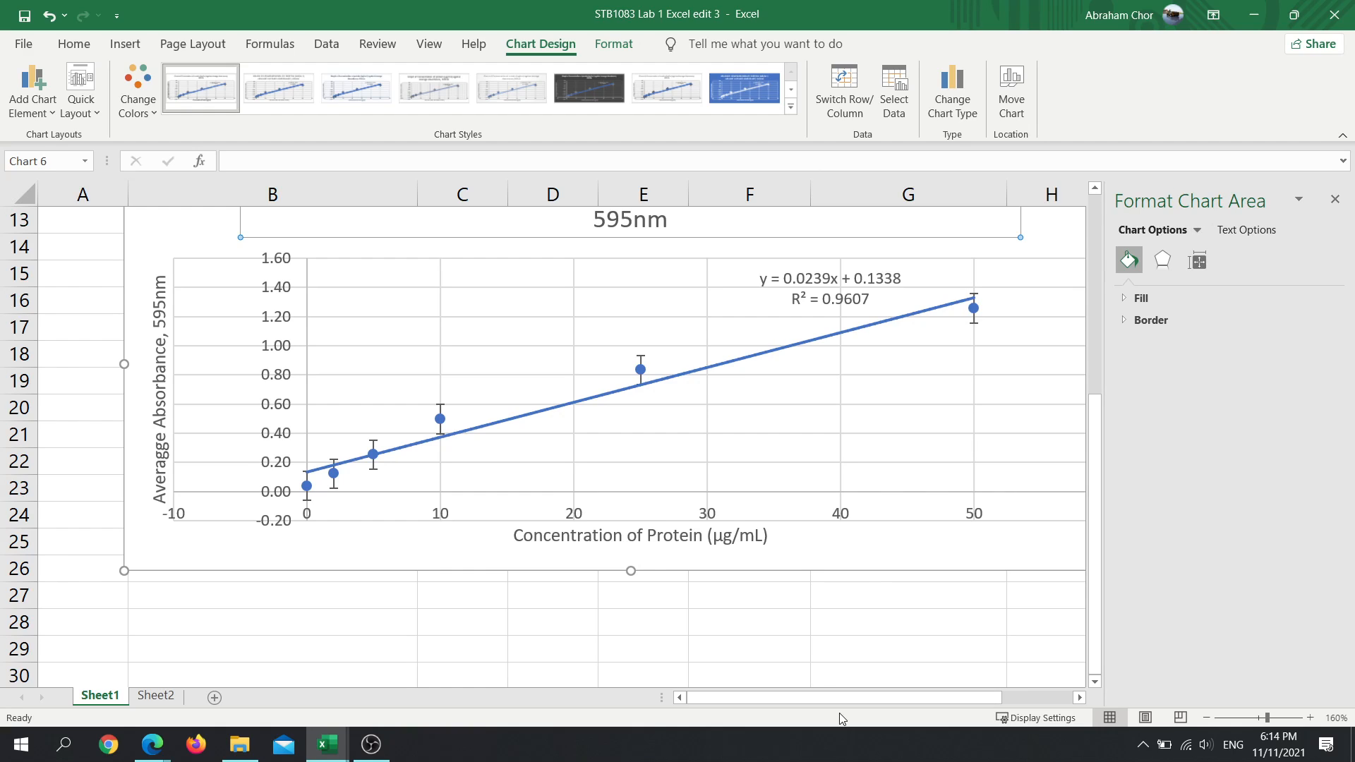
{"action": "left_click_drag", "start_coordinate": [811, 697], "coordinate": [846, 701]}
{"action": "scroll", "coordinate": [689, 560], "scroll_direction": "up", "scroll_amount": 2}
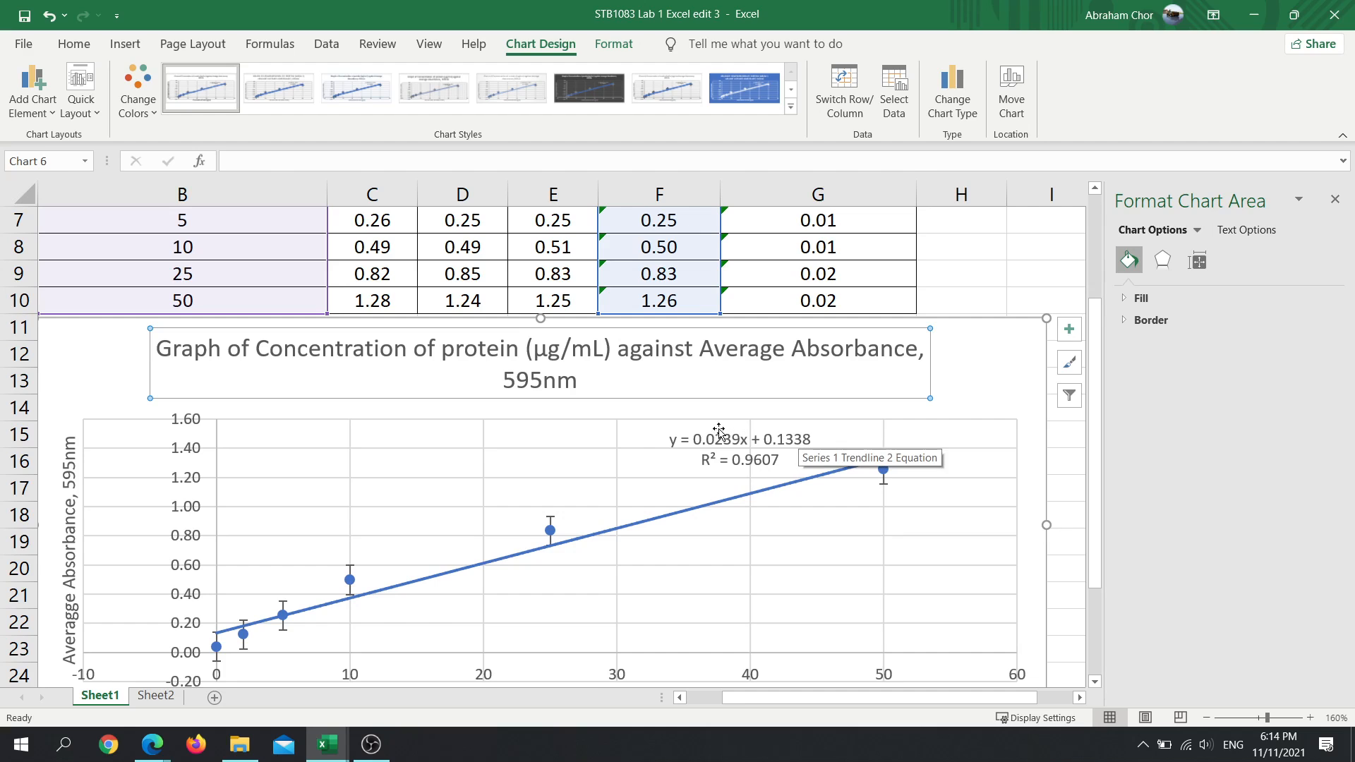
{"action": "scroll", "coordinate": [718, 434], "scroll_direction": "up", "scroll_amount": 8, "text": "ctrl"}
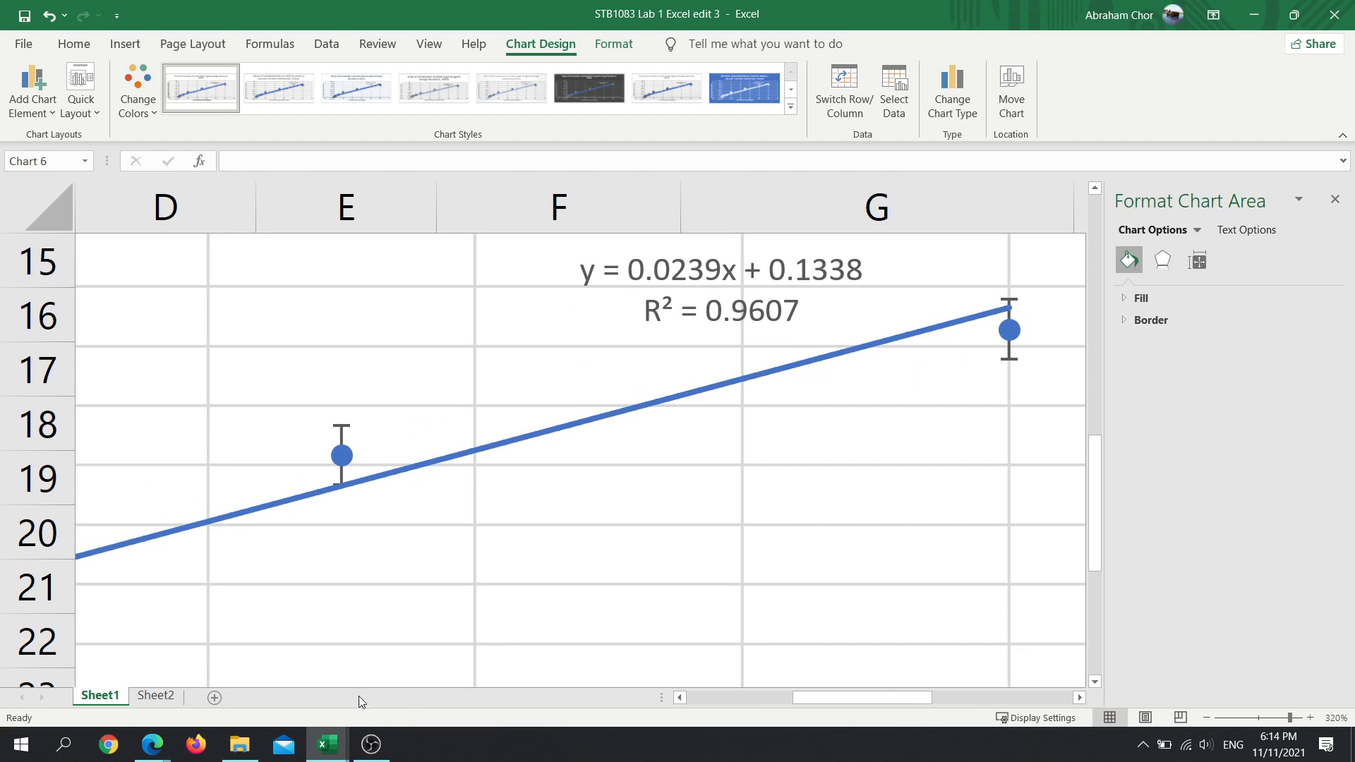
{"action": "scroll", "coordinate": [691, 297], "scroll_direction": "up", "scroll_amount": 1, "text": "ctrl"}
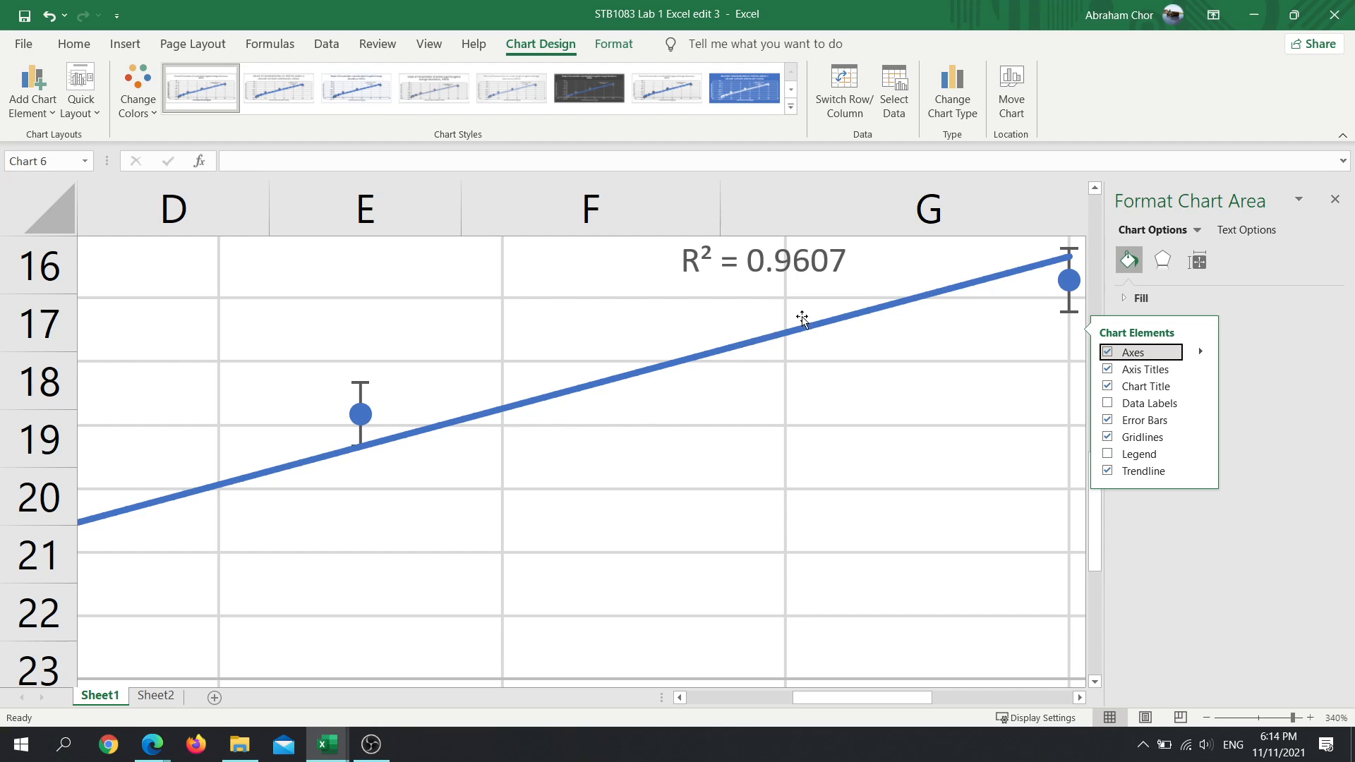
{"action": "scroll", "coordinate": [803, 320], "scroll_direction": "up", "scroll_amount": 2}
{"action": "left_click", "coordinate": [784, 576]}
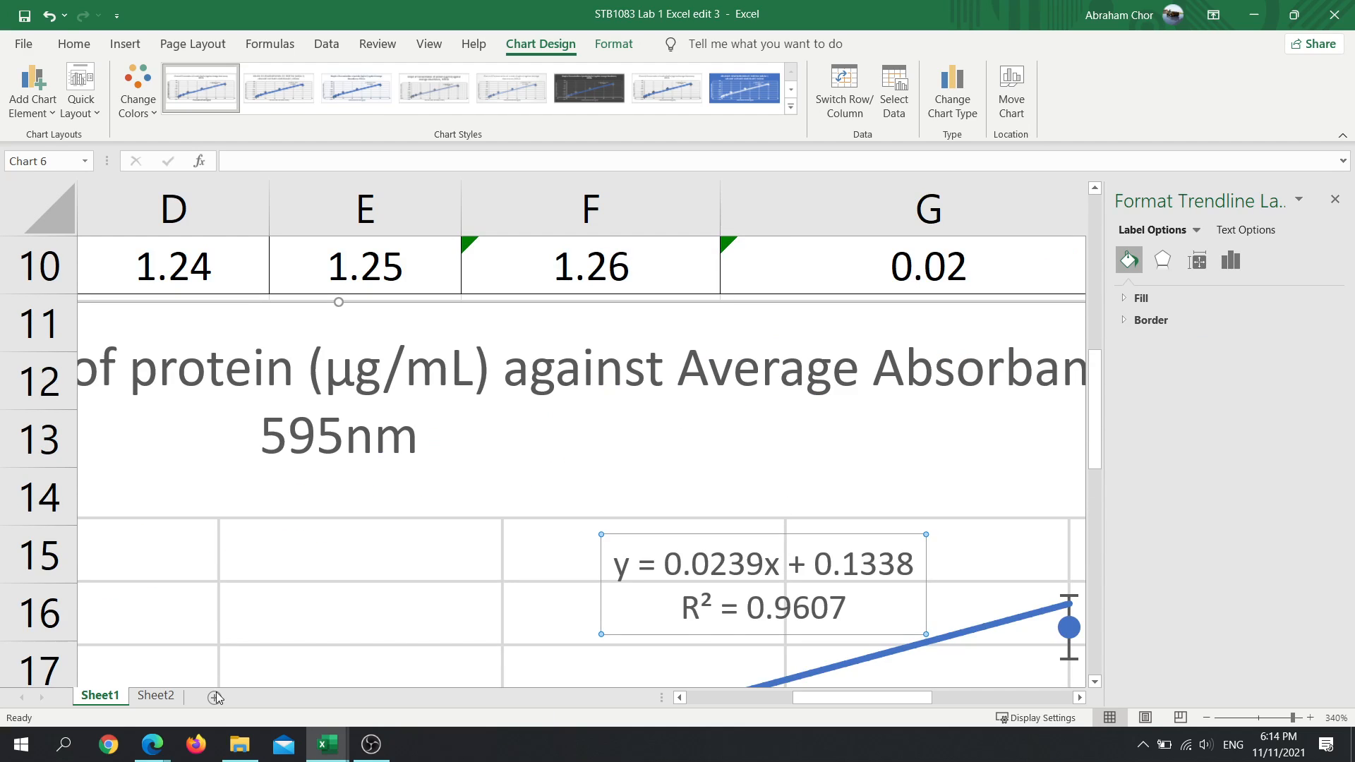
- Add a linear trendline to the scatter chart of protein concentration against average absorbance on Sheet2
{"action": "left_click", "coordinate": [156, 696]}
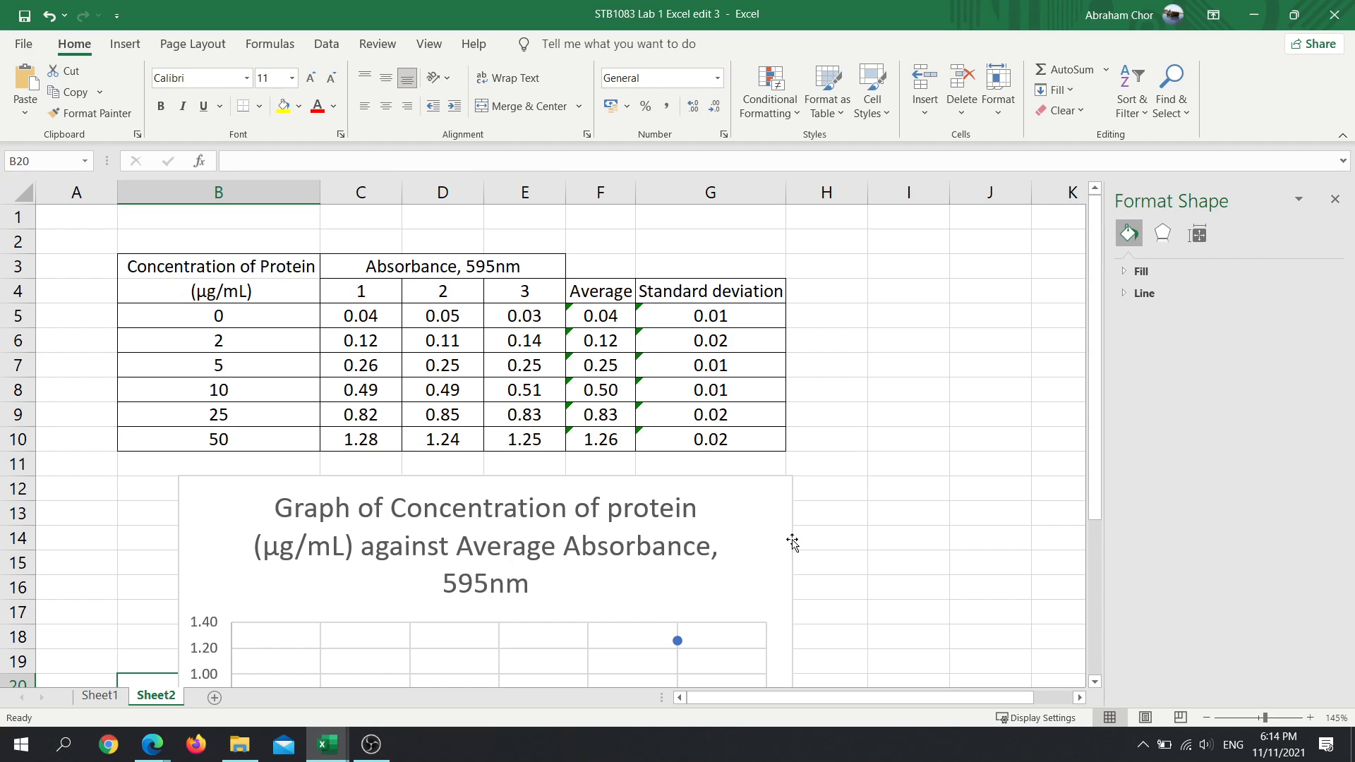
{"action": "scroll", "coordinate": [792, 542], "scroll_direction": "down", "scroll_amount": 3}
{"action": "scroll", "coordinate": [793, 542], "scroll_direction": "up", "scroll_amount": 1}
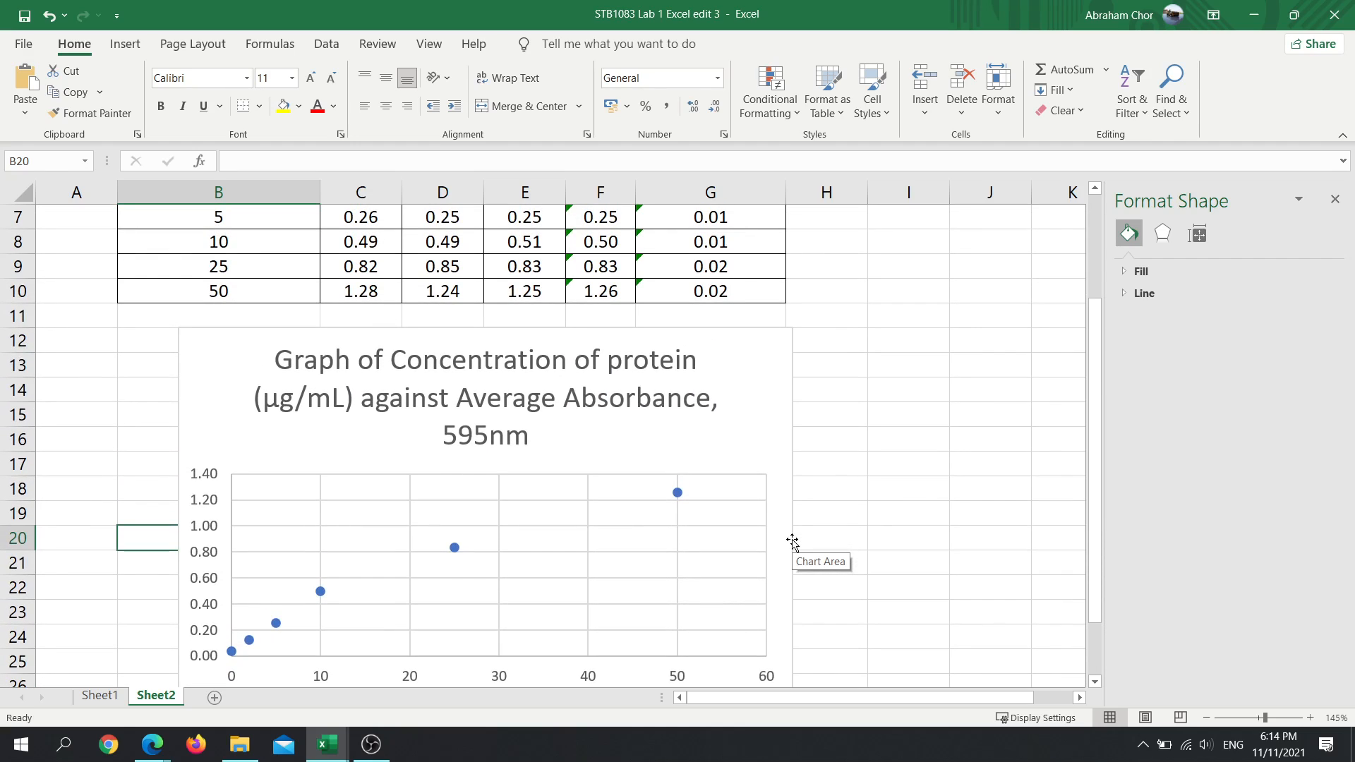
{"action": "left_click", "coordinate": [765, 367]}
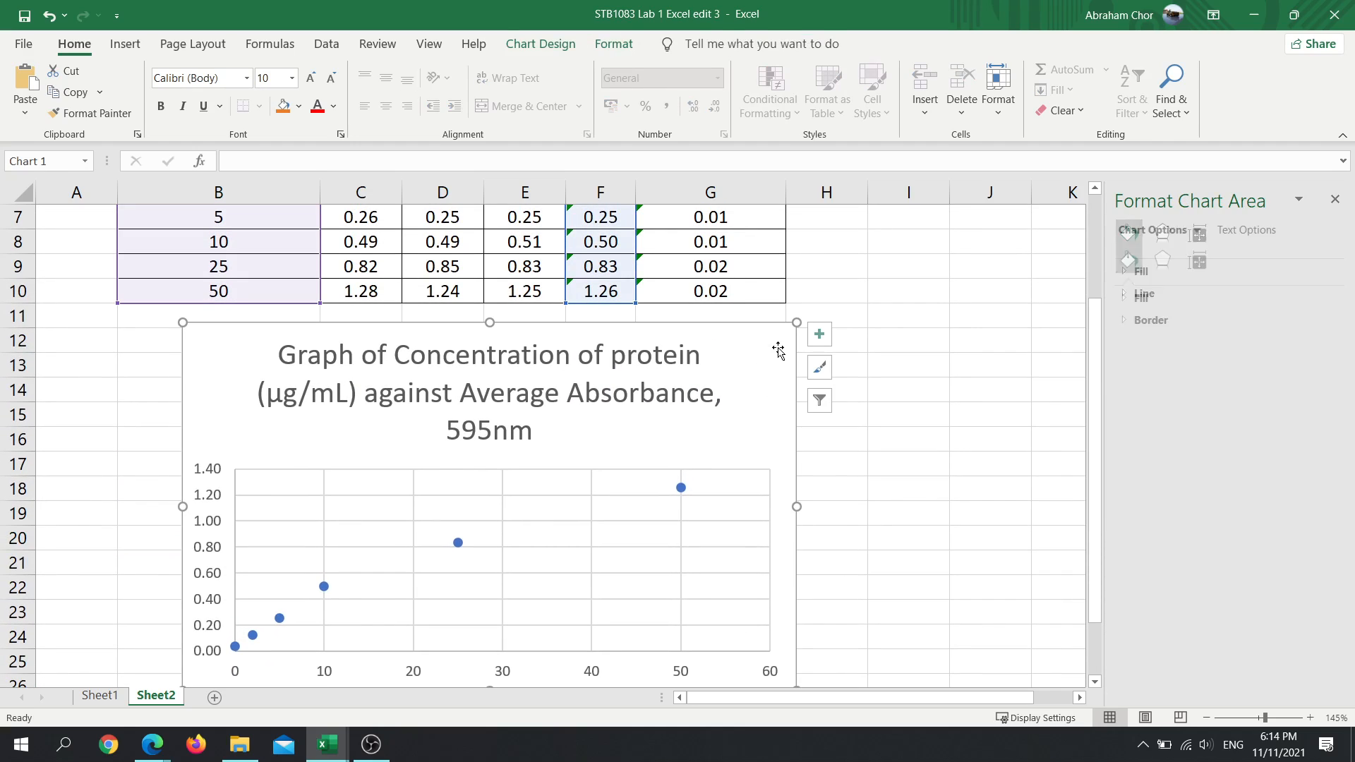
{"action": "left_click", "coordinate": [819, 336]}
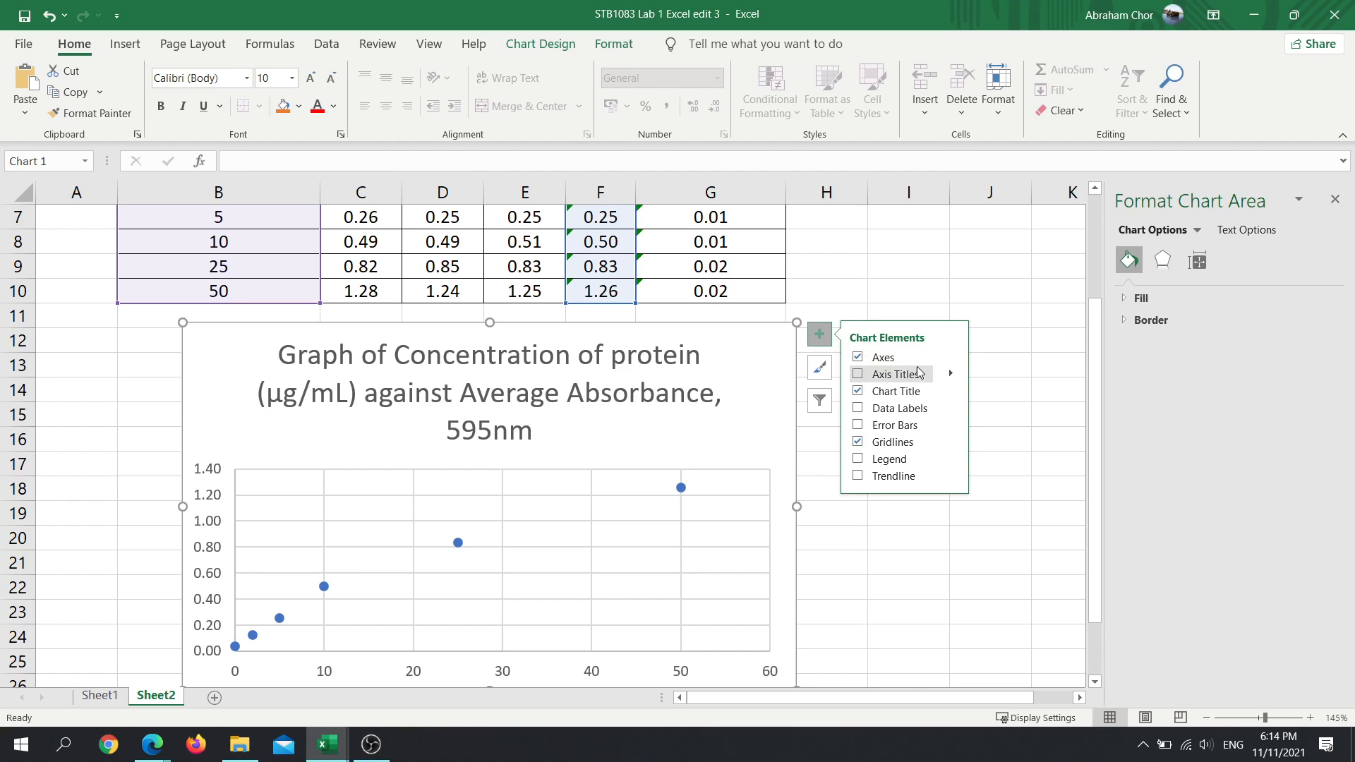
{"action": "left_click", "coordinate": [822, 337]}
{"action": "left_click", "coordinate": [823, 337]}
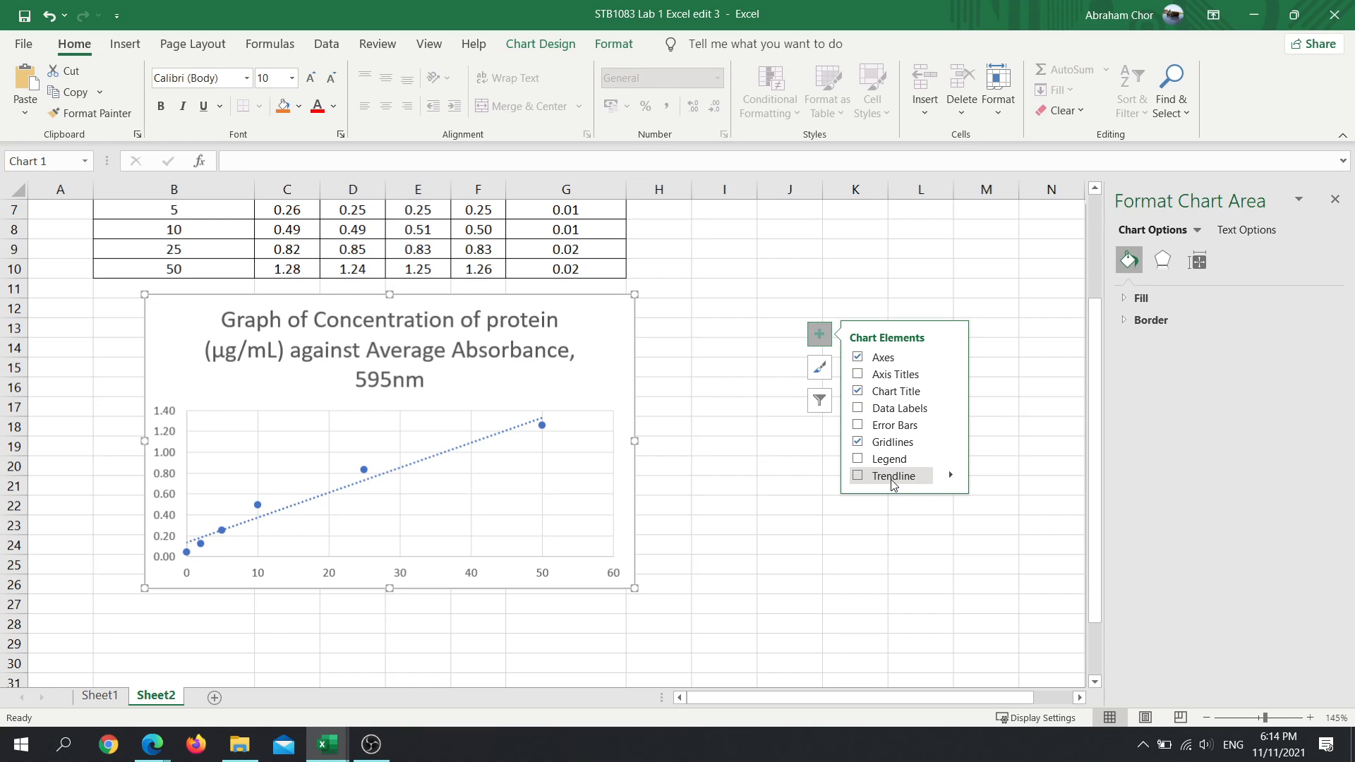
{"action": "left_click", "coordinate": [891, 478]}
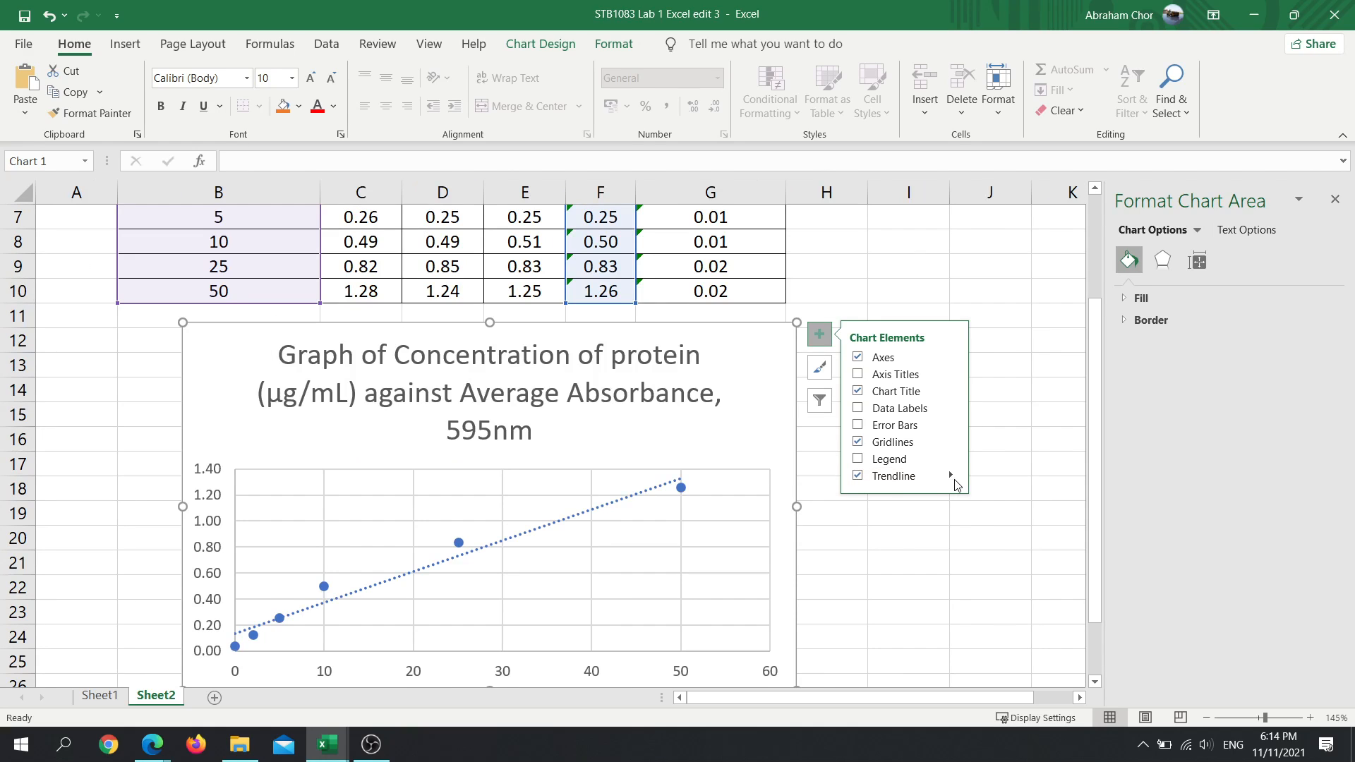
{"action": "left_click", "coordinate": [958, 485]}
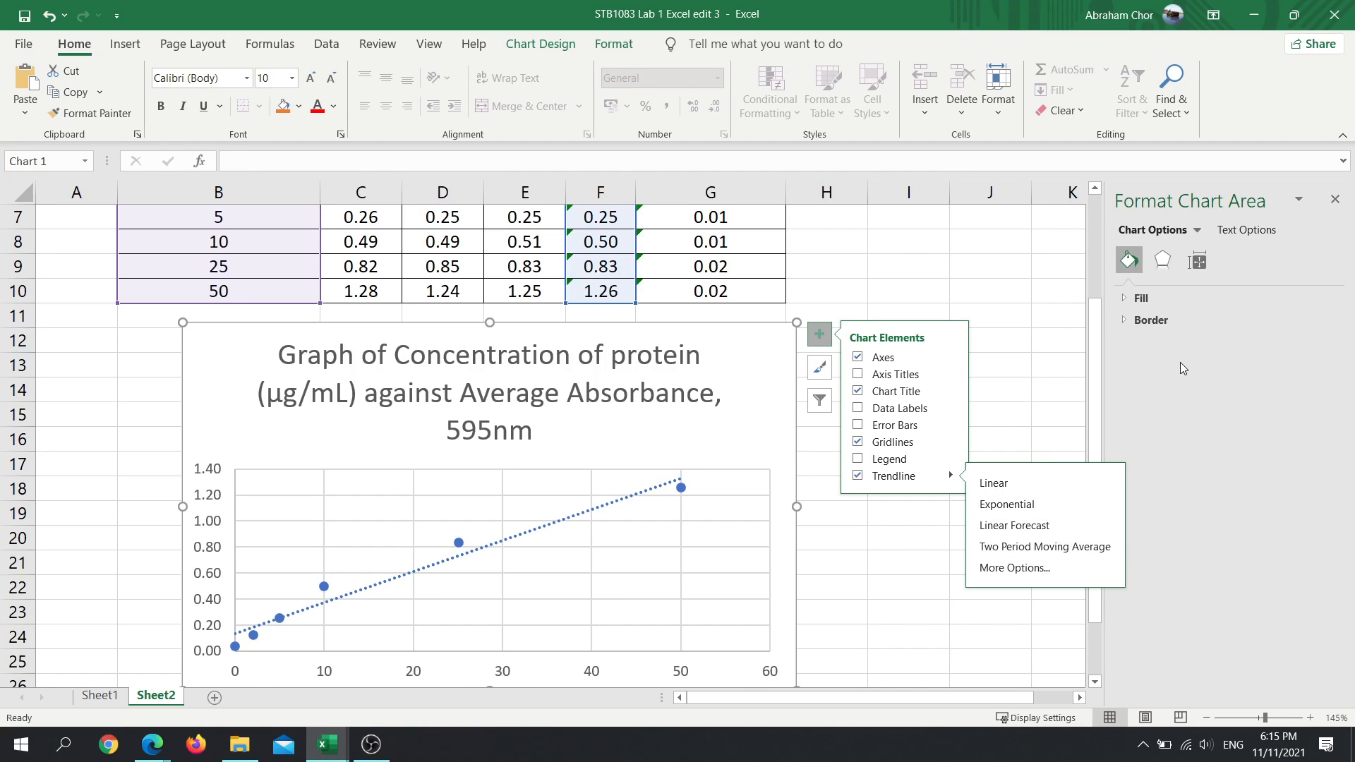
- Display the trendline's equation and R-squared value on the Sheet2 chart
{"action": "left_click", "coordinate": [639, 502]}
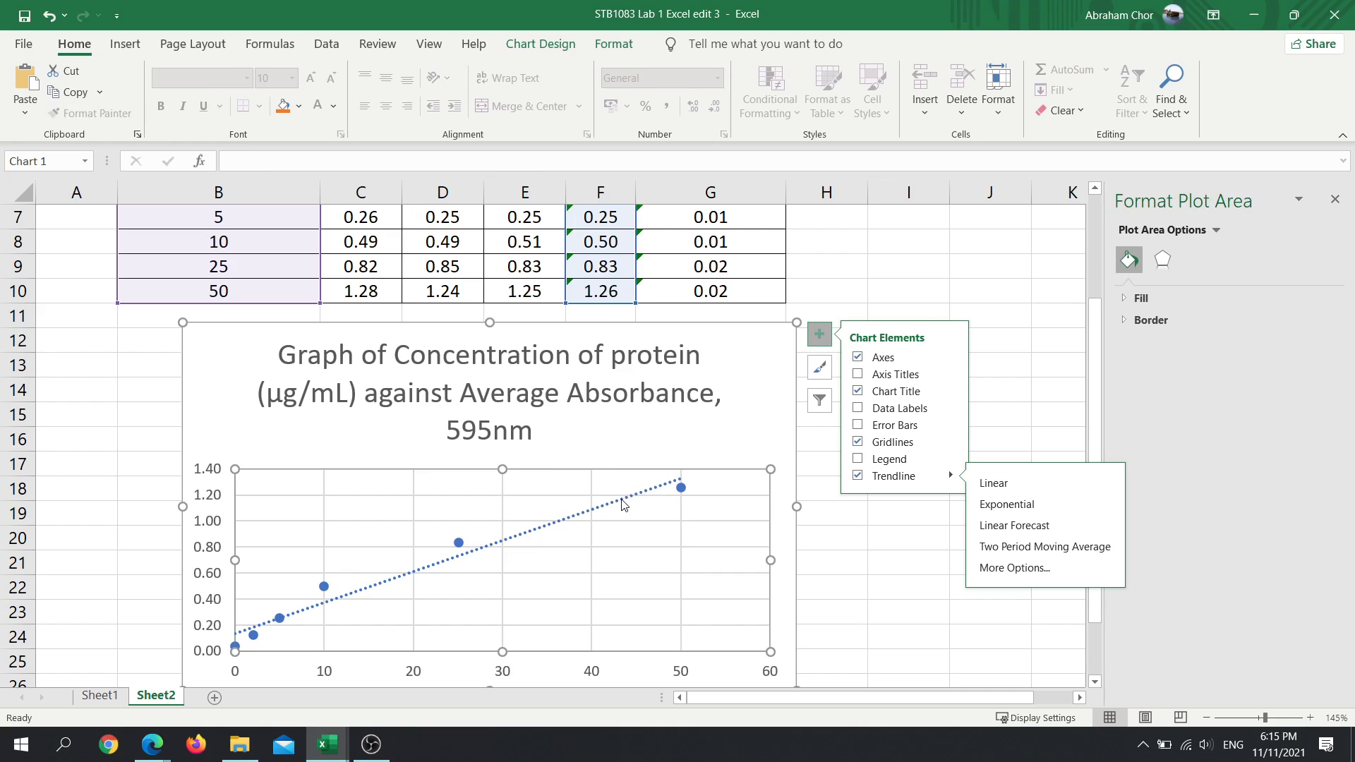
{"action": "left_click", "coordinate": [623, 504]}
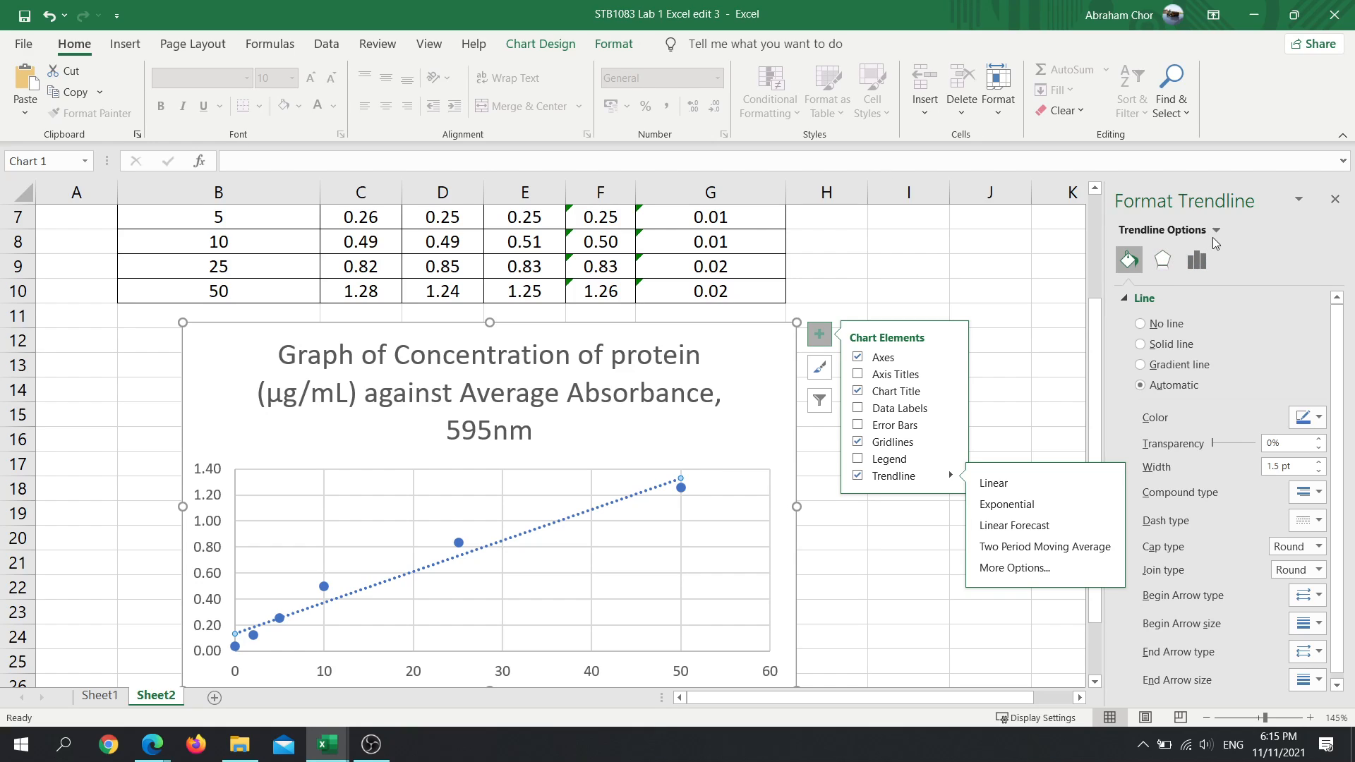
{"action": "left_click", "coordinate": [1199, 262]}
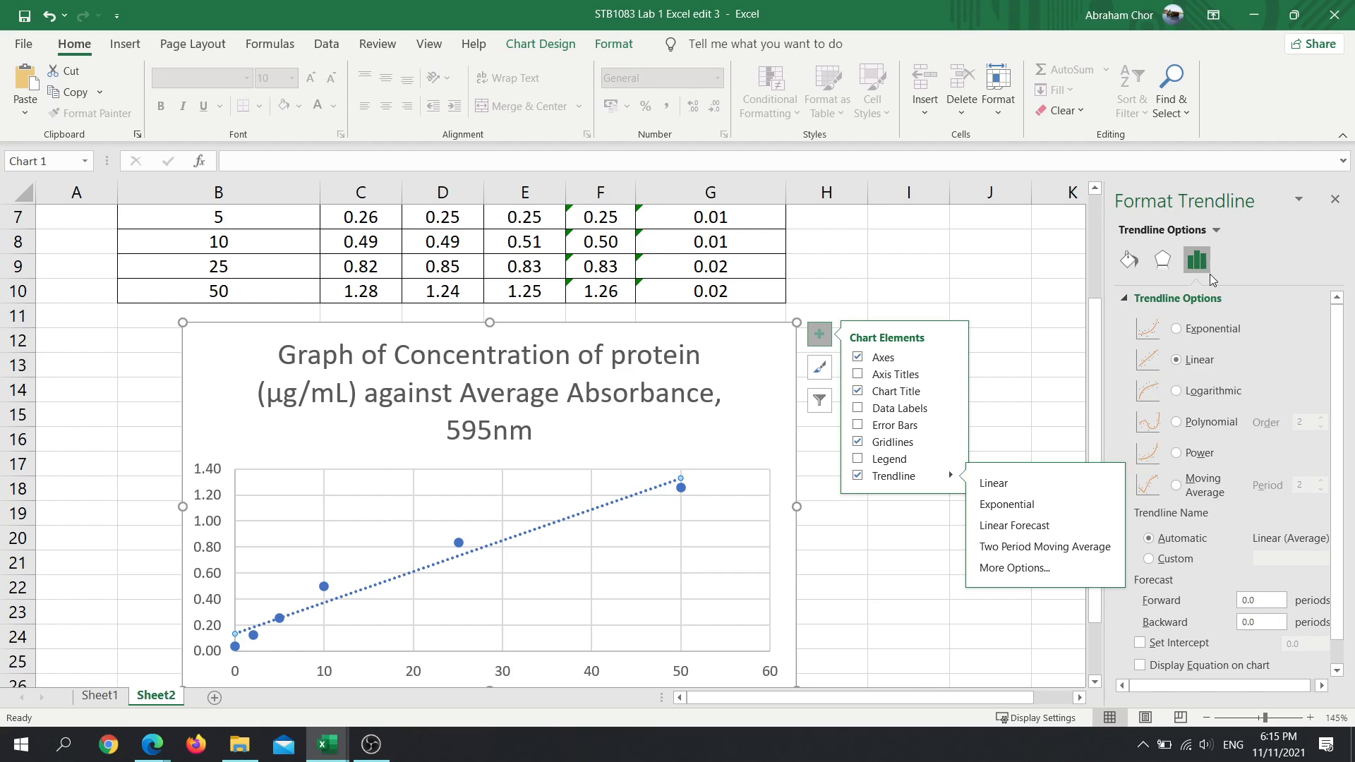
{"action": "scroll", "coordinate": [1221, 466], "scroll_direction": "down", "scroll_amount": 1}
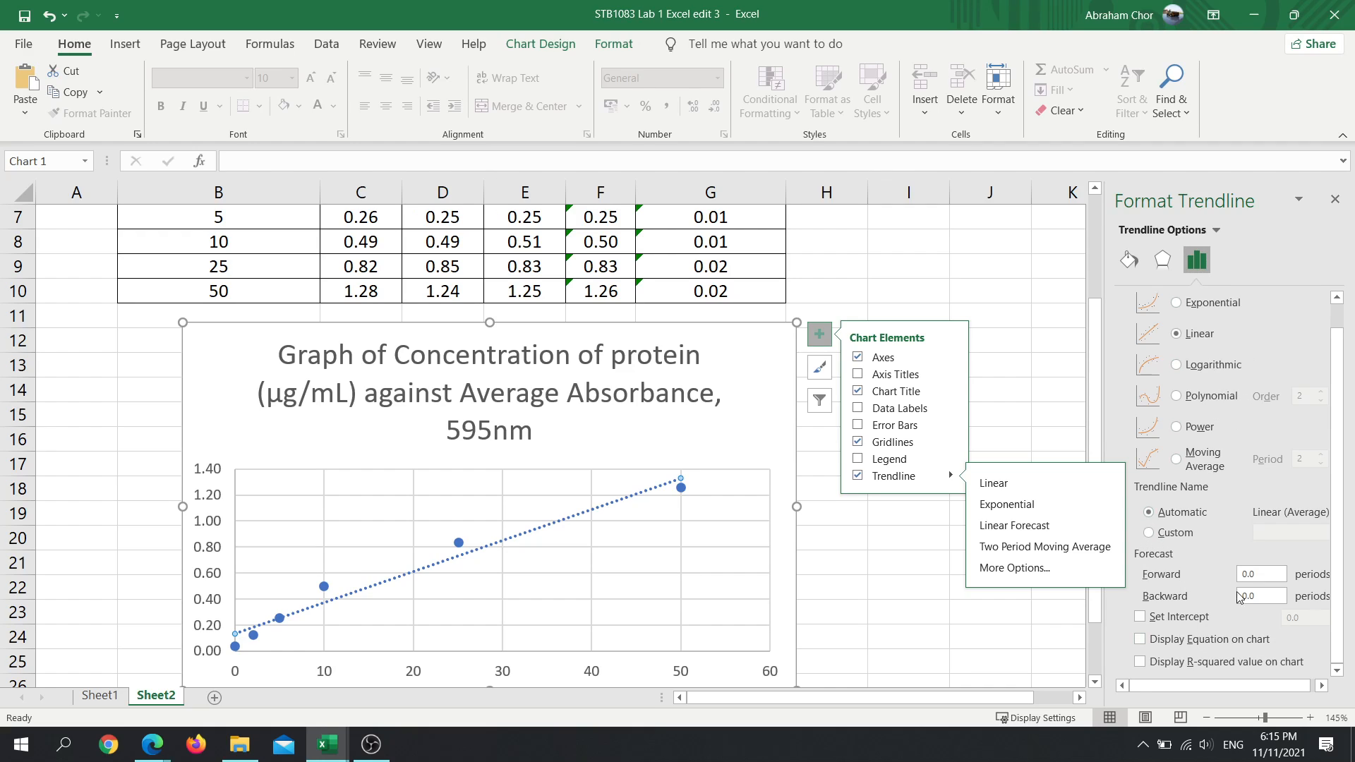
{"action": "left_click", "coordinate": [1152, 664]}
{"action": "left_click", "coordinate": [1165, 641]}
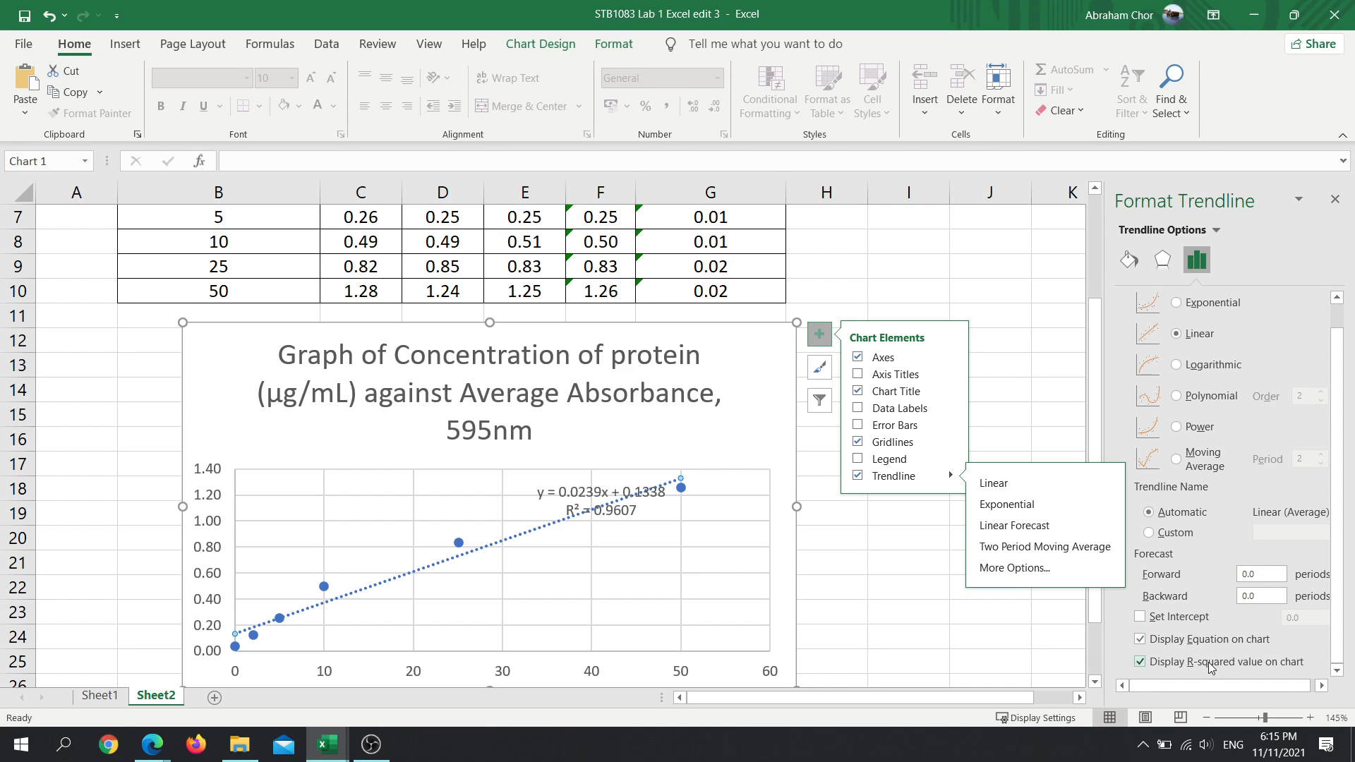
{"action": "scroll", "coordinate": [604, 522], "scroll_direction": "up", "scroll_amount": 6}
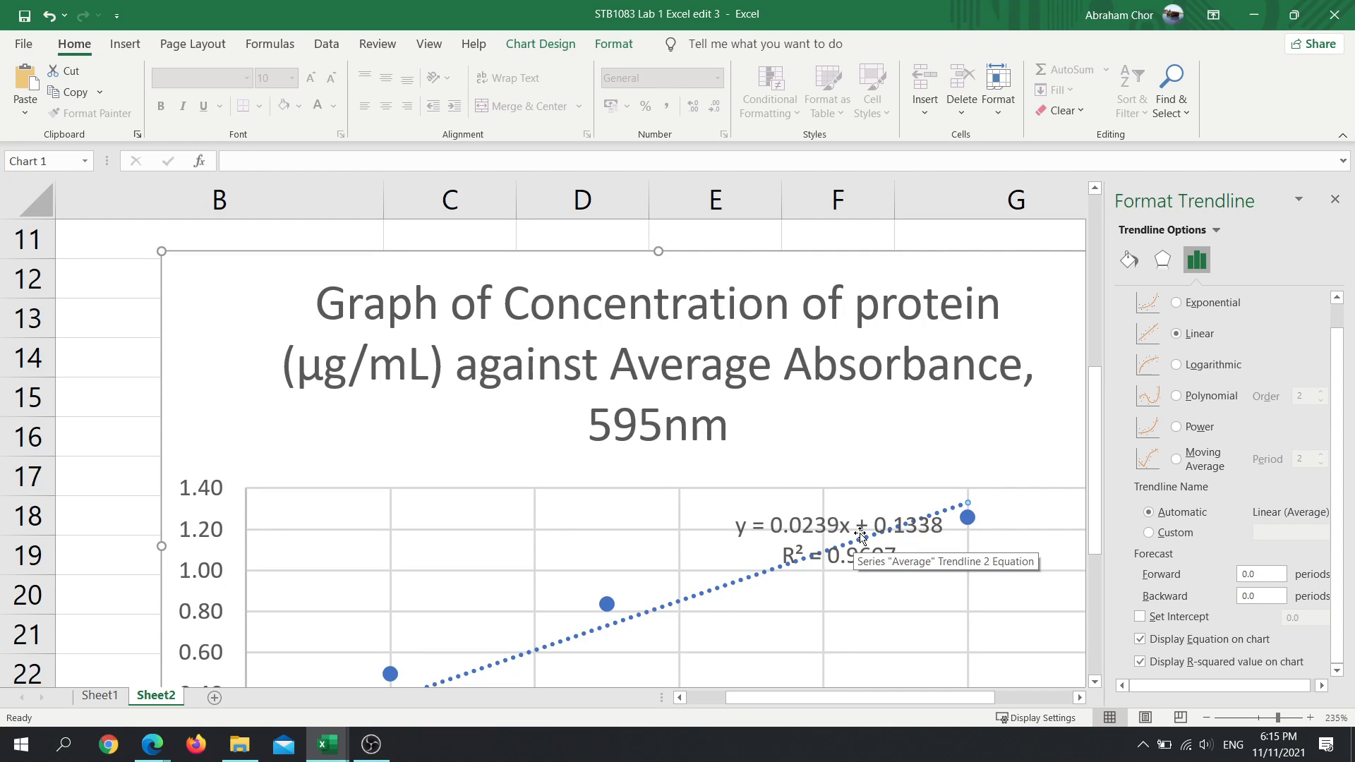
- Compare with the Sheet1 graph, then move the Sheet2 equation and R² label clear of the trendline into the empty area above it
{"action": "left_click", "coordinate": [99, 696]}
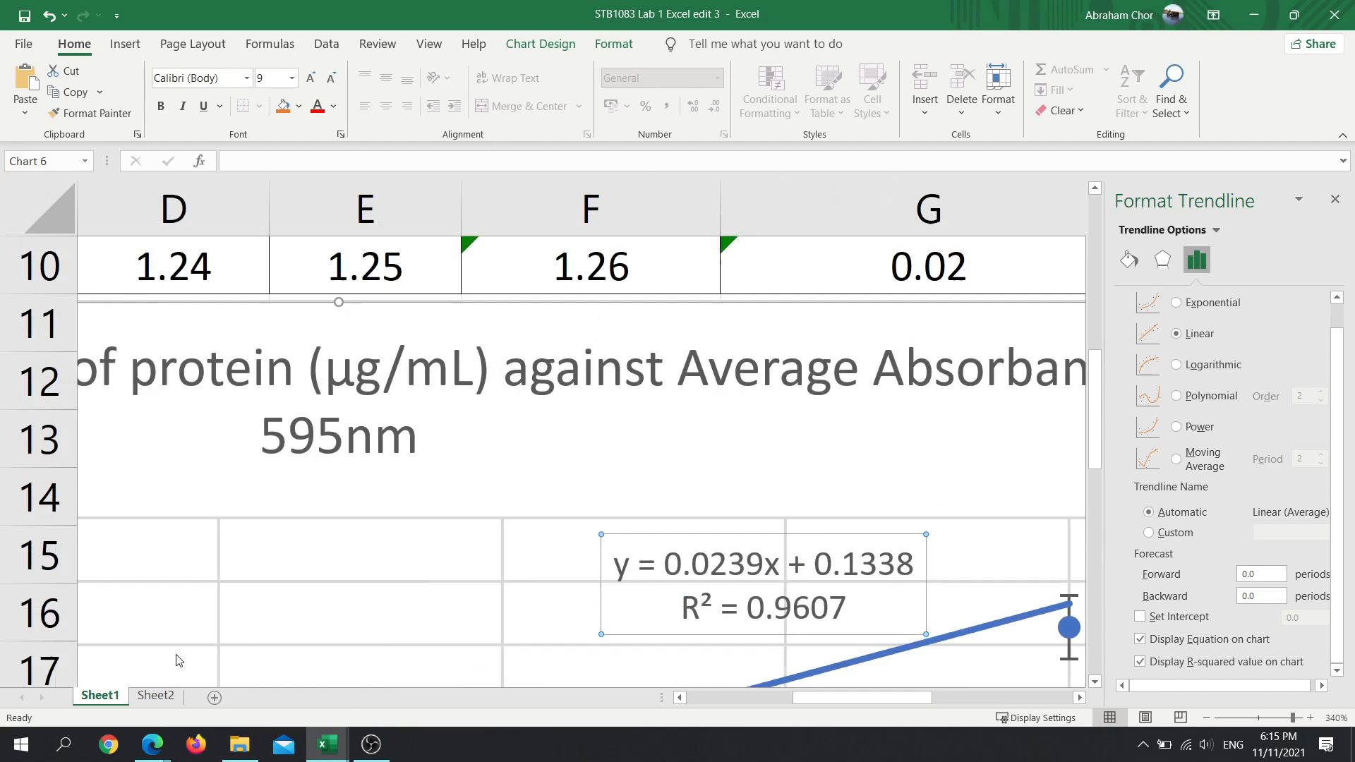
{"action": "left_click", "coordinate": [175, 704]}
{"action": "left_click_drag", "start_coordinate": [868, 537], "coordinate": [679, 538]}
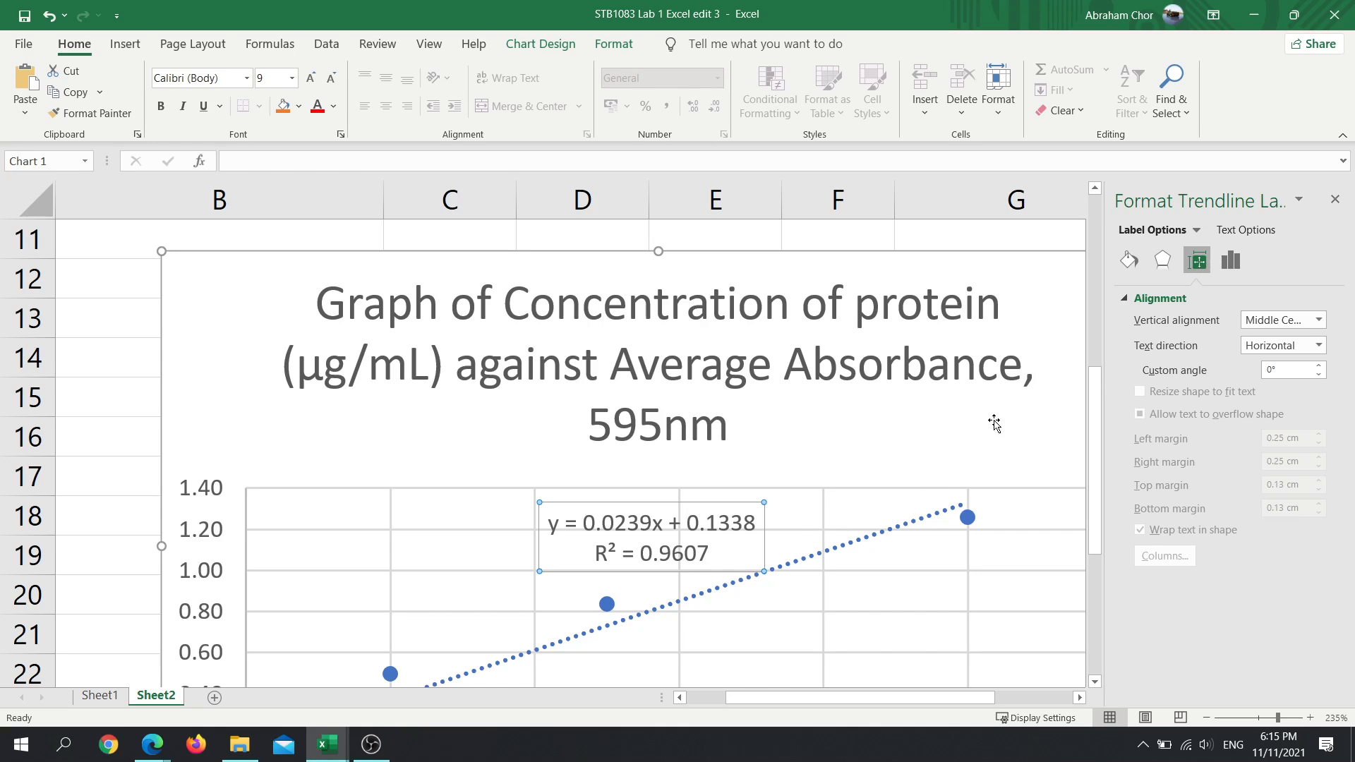
- Change the Sheet2 trendline from dotted to a solid line by setting its dash type to solid
{"action": "left_click", "coordinate": [875, 544]}
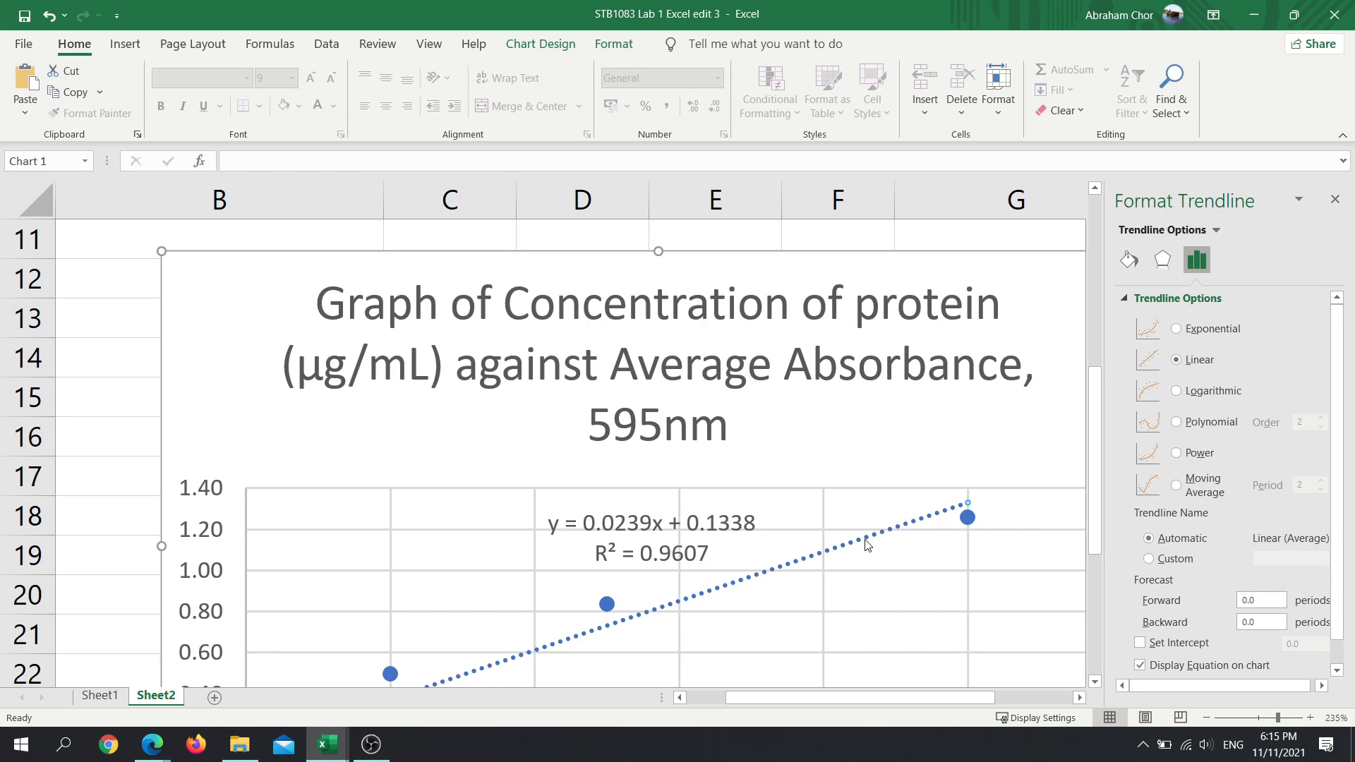
{"action": "left_click", "coordinate": [1171, 268]}
{"action": "left_click", "coordinate": [1132, 267]}
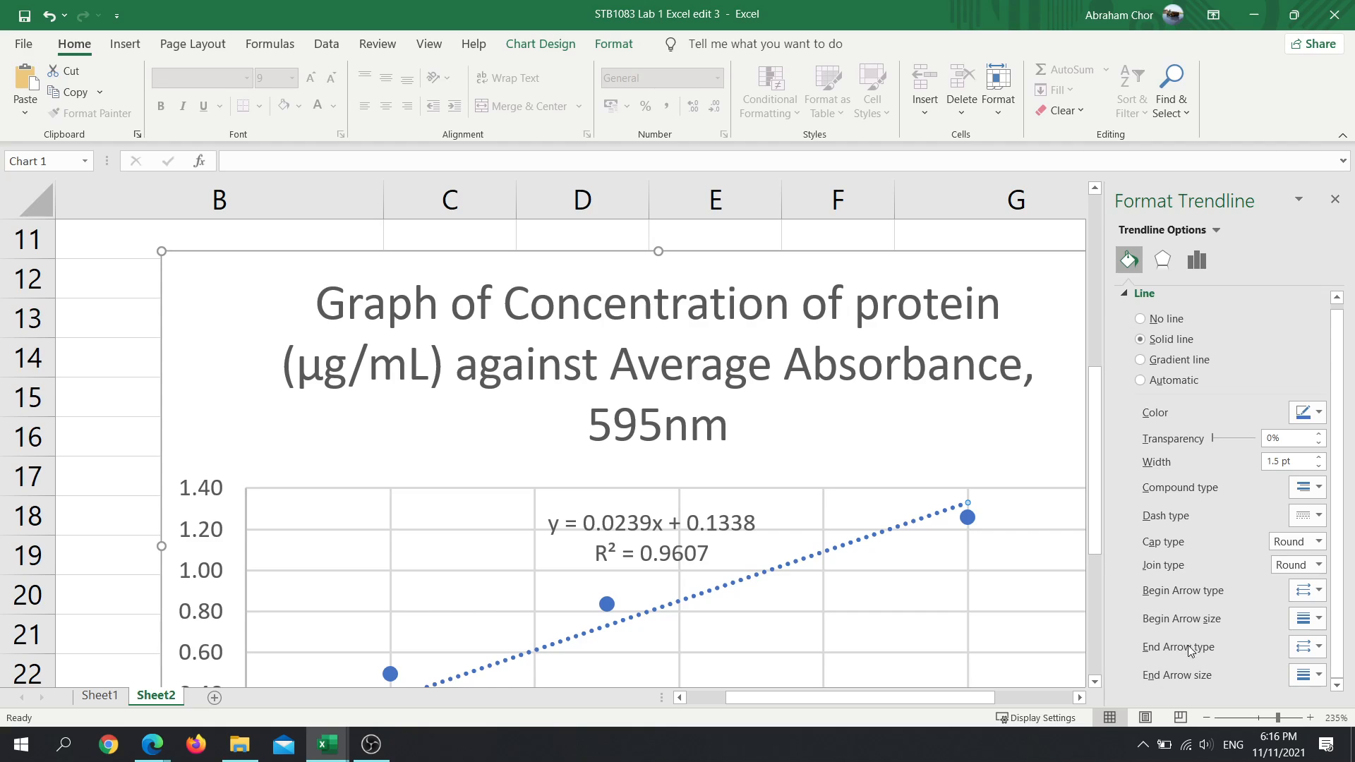
{"action": "left_click", "coordinate": [1311, 524]}
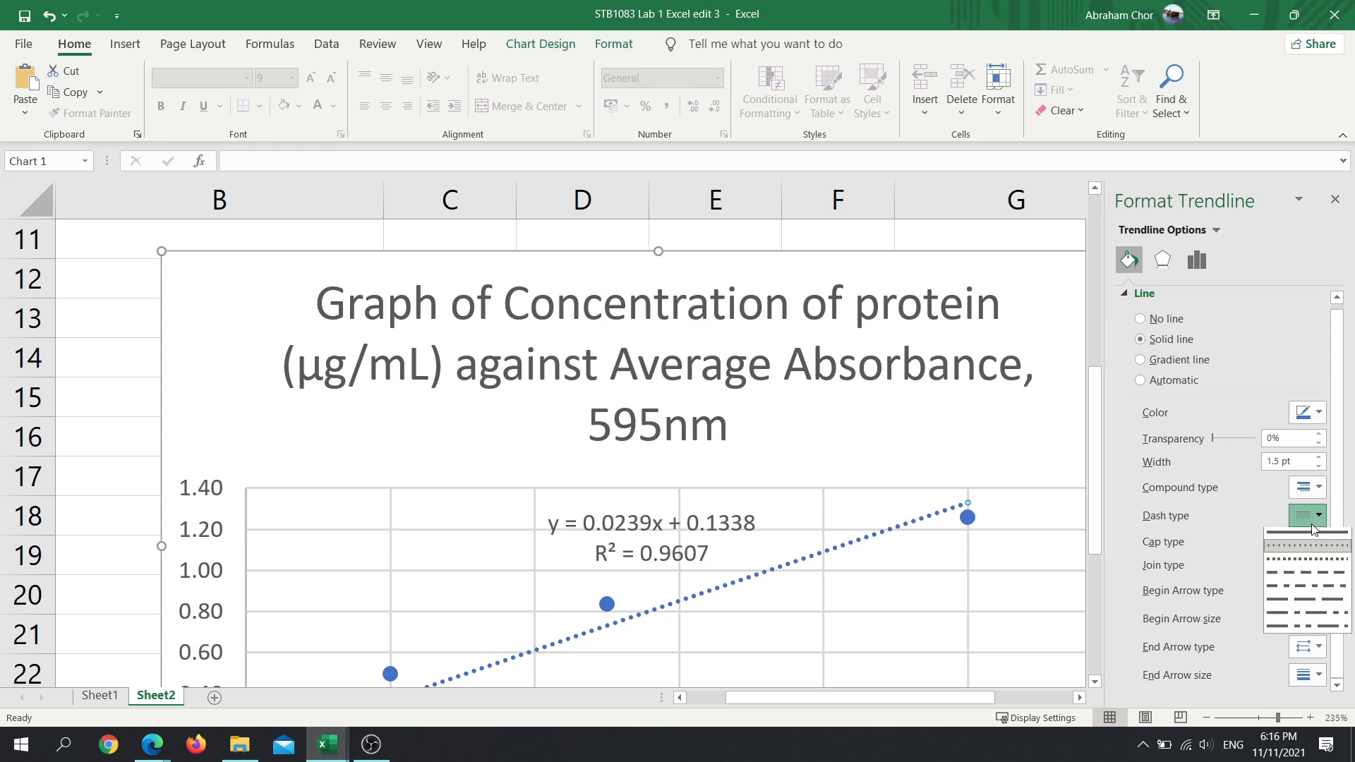
{"action": "left_click", "coordinate": [1311, 535]}
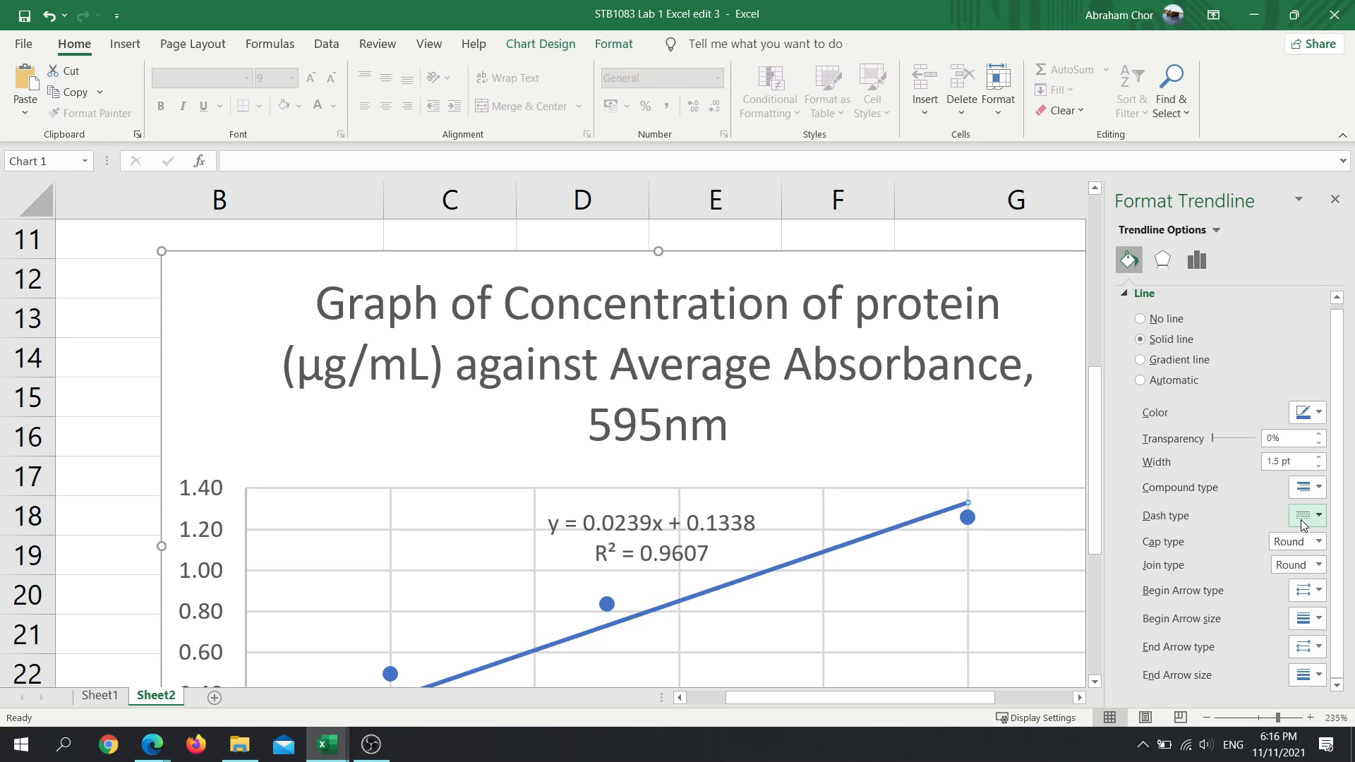
{"action": "left_click", "coordinate": [1317, 524]}
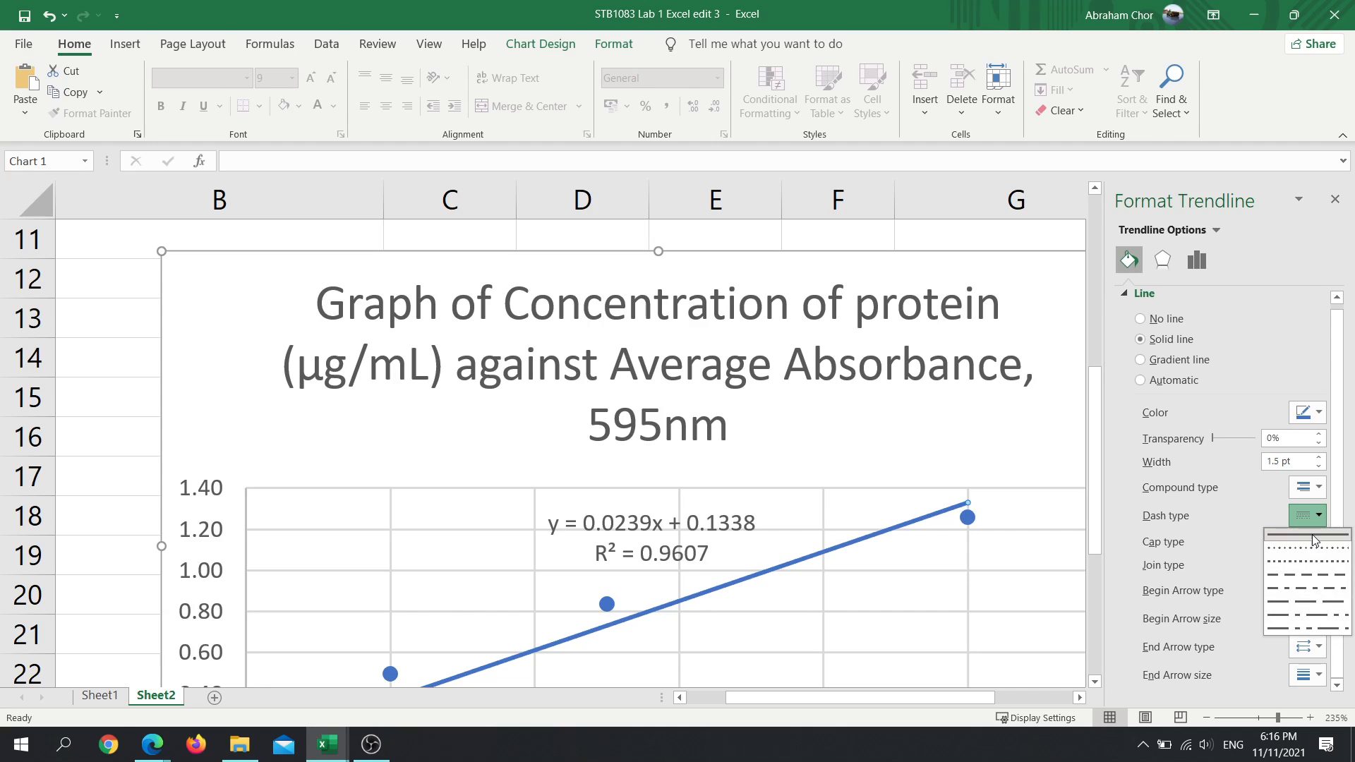
{"action": "left_click", "coordinate": [1312, 535]}
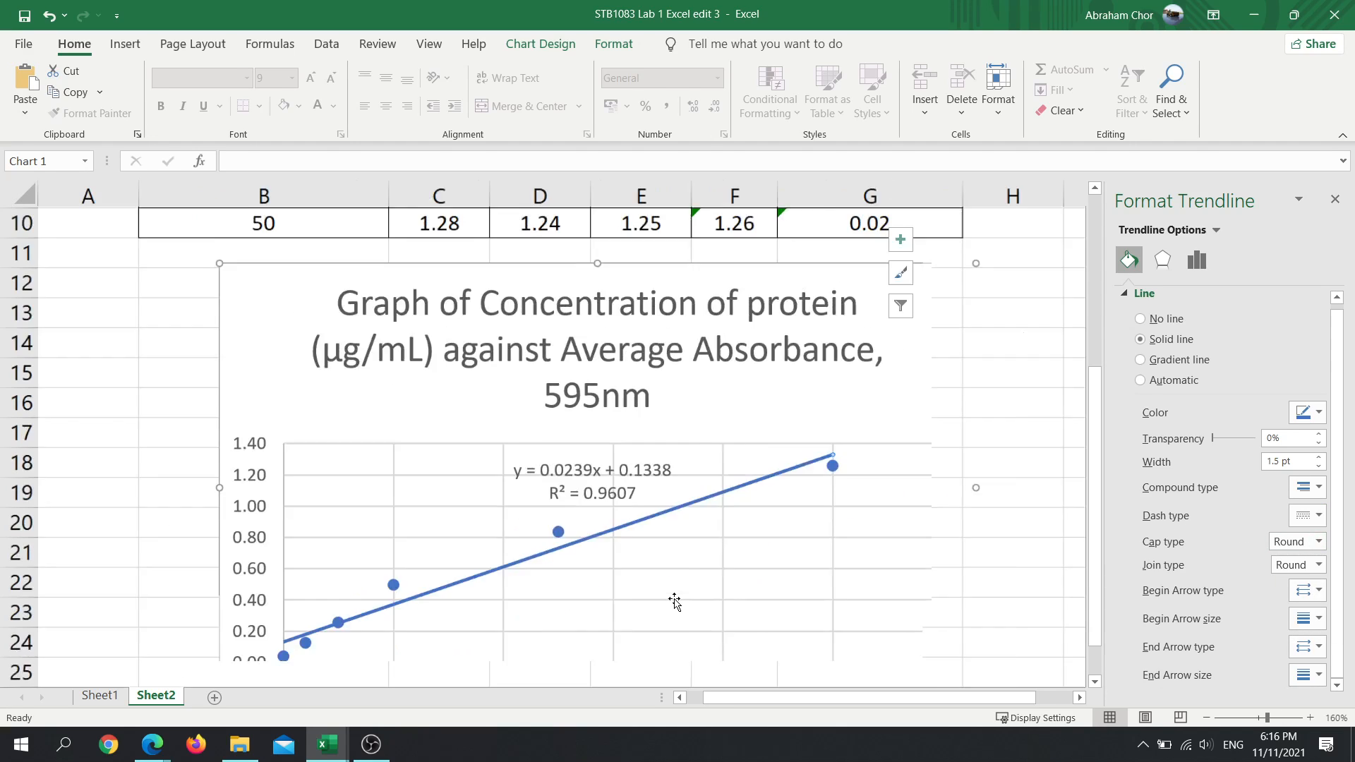
{"action": "scroll", "coordinate": [674, 596], "scroll_direction": "down", "scroll_amount": 7}
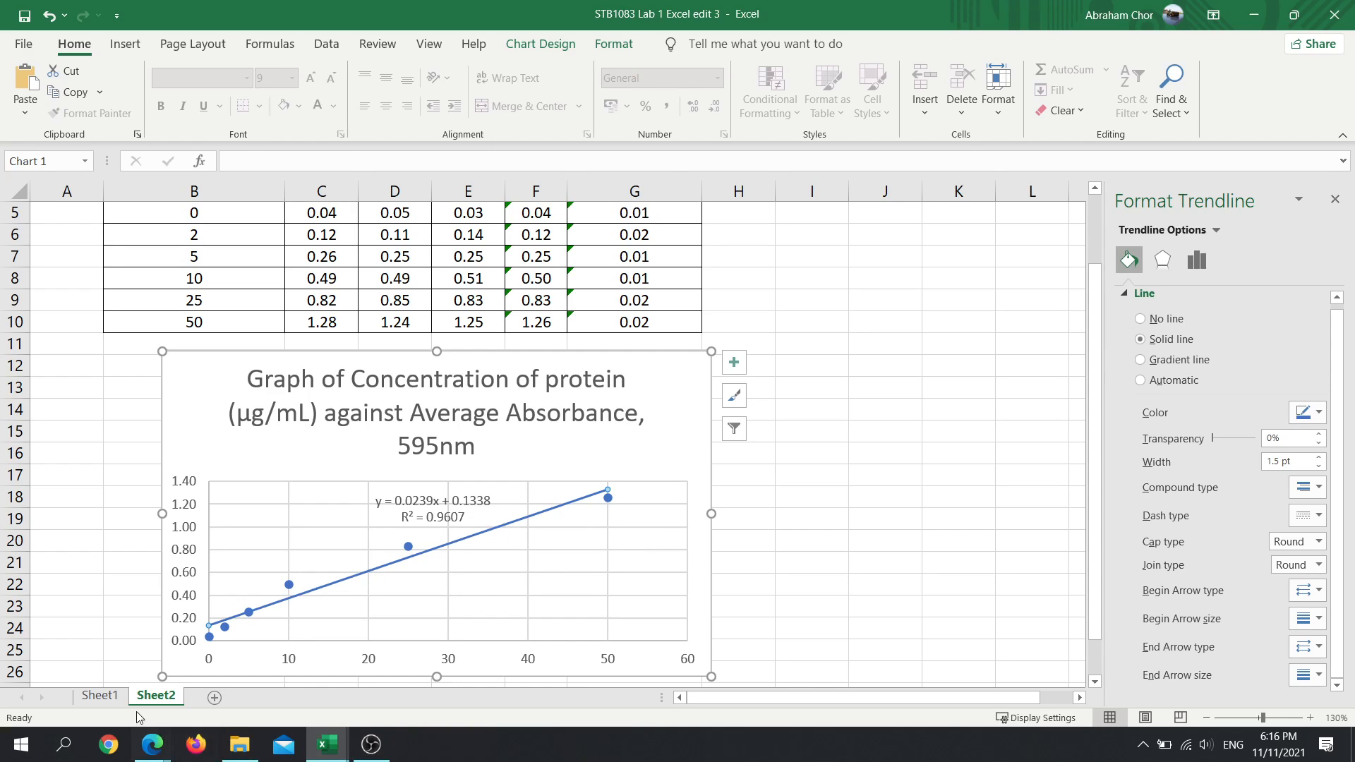
- Examine the Sheet1 table and graph, looking at the vertical error bars on the data points
{"action": "left_click", "coordinate": [99, 696]}
{"action": "scroll", "coordinate": [533, 494], "scroll_direction": "up", "scroll_amount": 3}
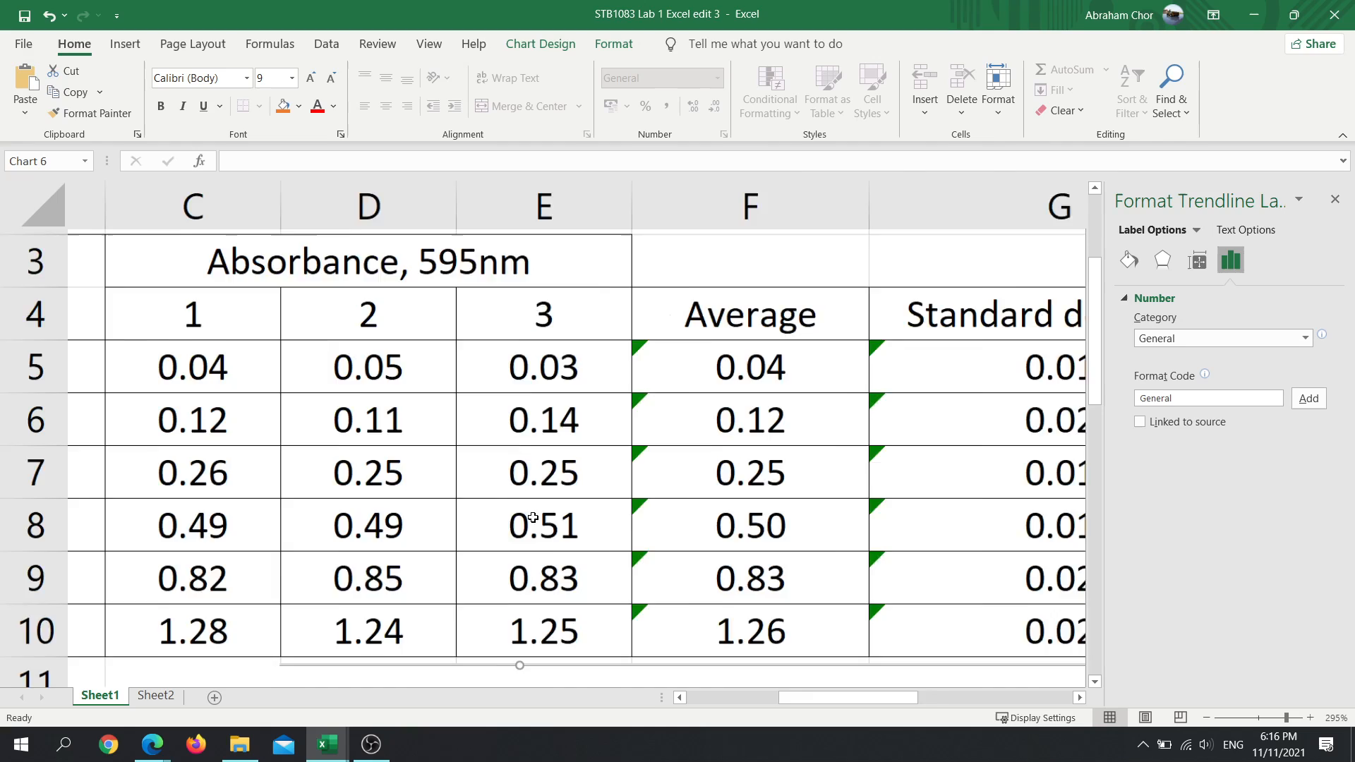
{"action": "scroll", "coordinate": [533, 519], "scroll_direction": "down", "scroll_amount": 4, "text": "ctrl"}
{"action": "scroll", "coordinate": [533, 518], "scroll_direction": "down", "scroll_amount": 3, "text": "ctrl"}
{"action": "scroll", "coordinate": [535, 521], "scroll_direction": "up", "scroll_amount": 2}
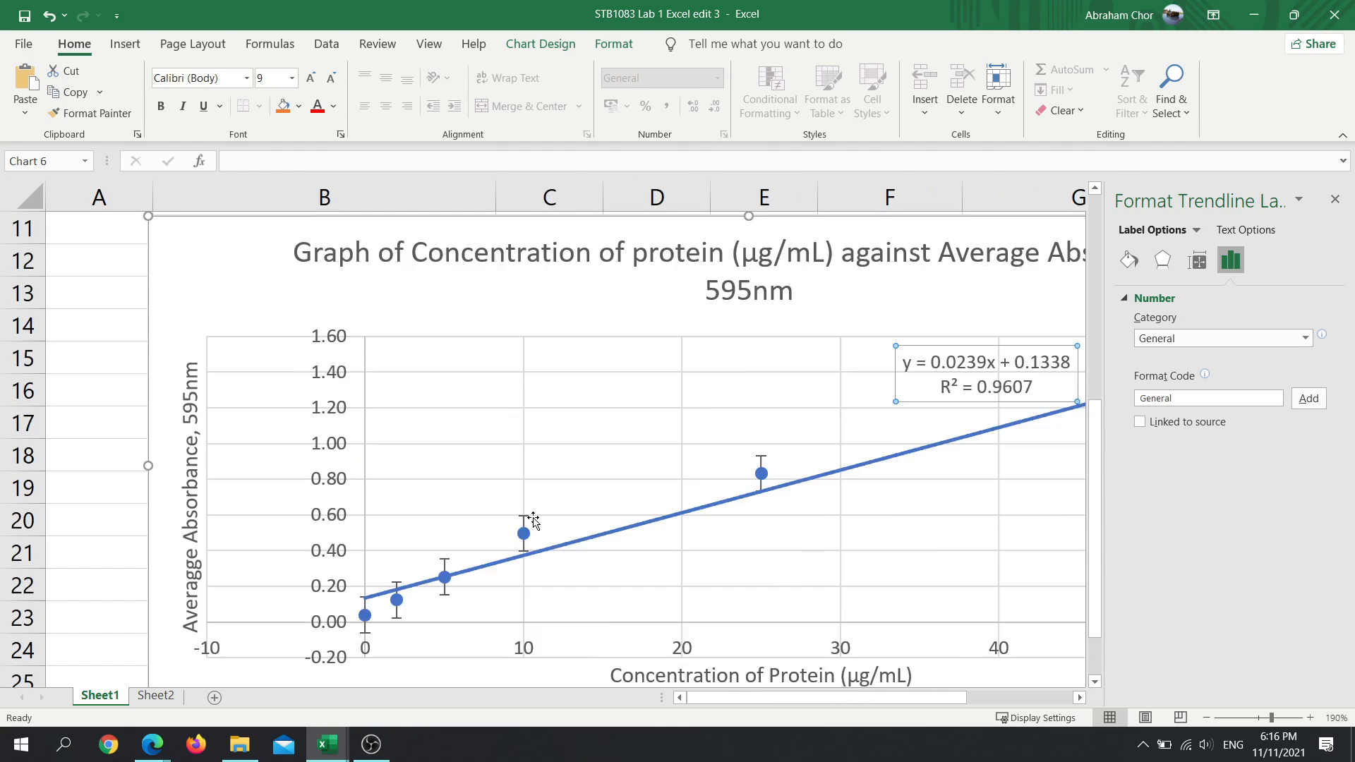
{"action": "scroll", "coordinate": [534, 522], "scroll_direction": "up", "scroll_amount": 1}
{"action": "scroll", "coordinate": [534, 522], "scroll_direction": "down", "scroll_amount": 1}
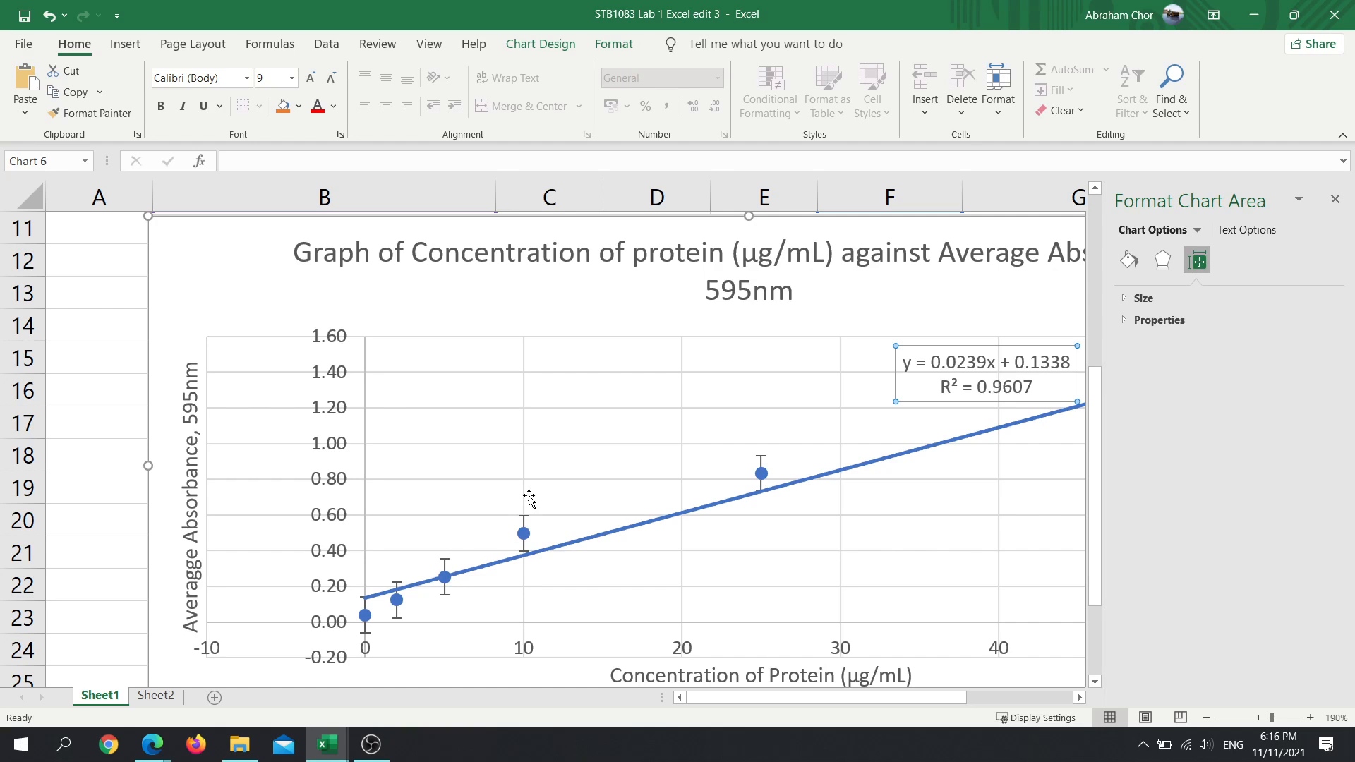
- Add error bars to the average absorbance series in the Sheet2 scatter chart
{"action": "left_click", "coordinate": [147, 702]}
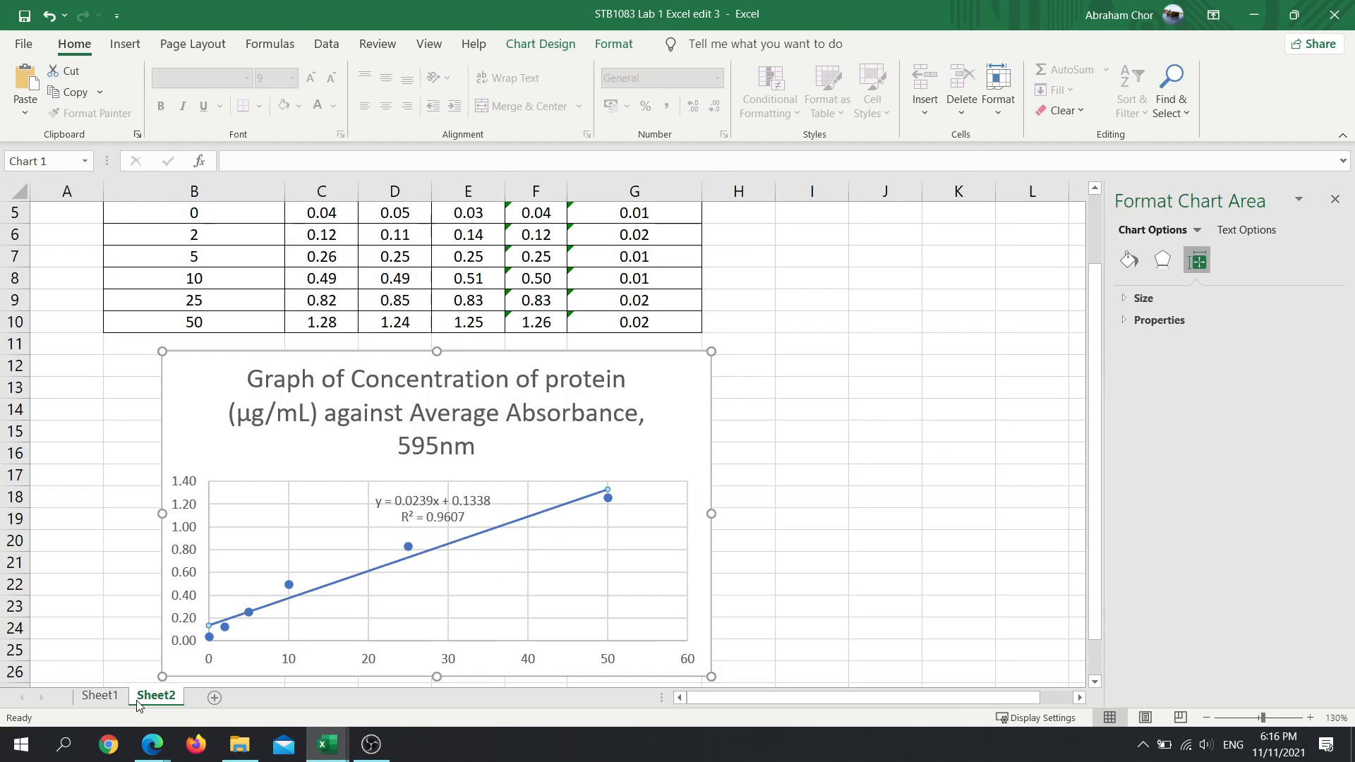
{"action": "left_click", "coordinate": [410, 550]}
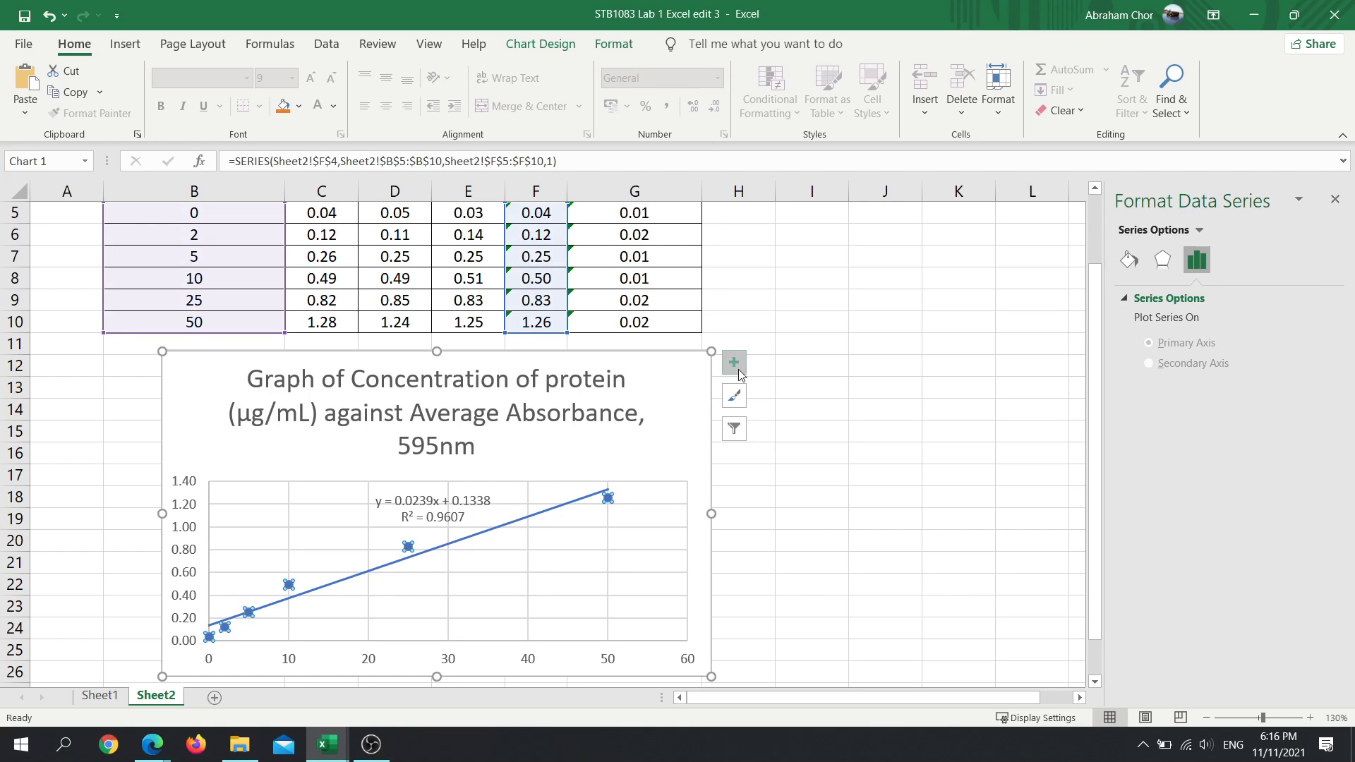
{"action": "left_click", "coordinate": [1198, 231]}
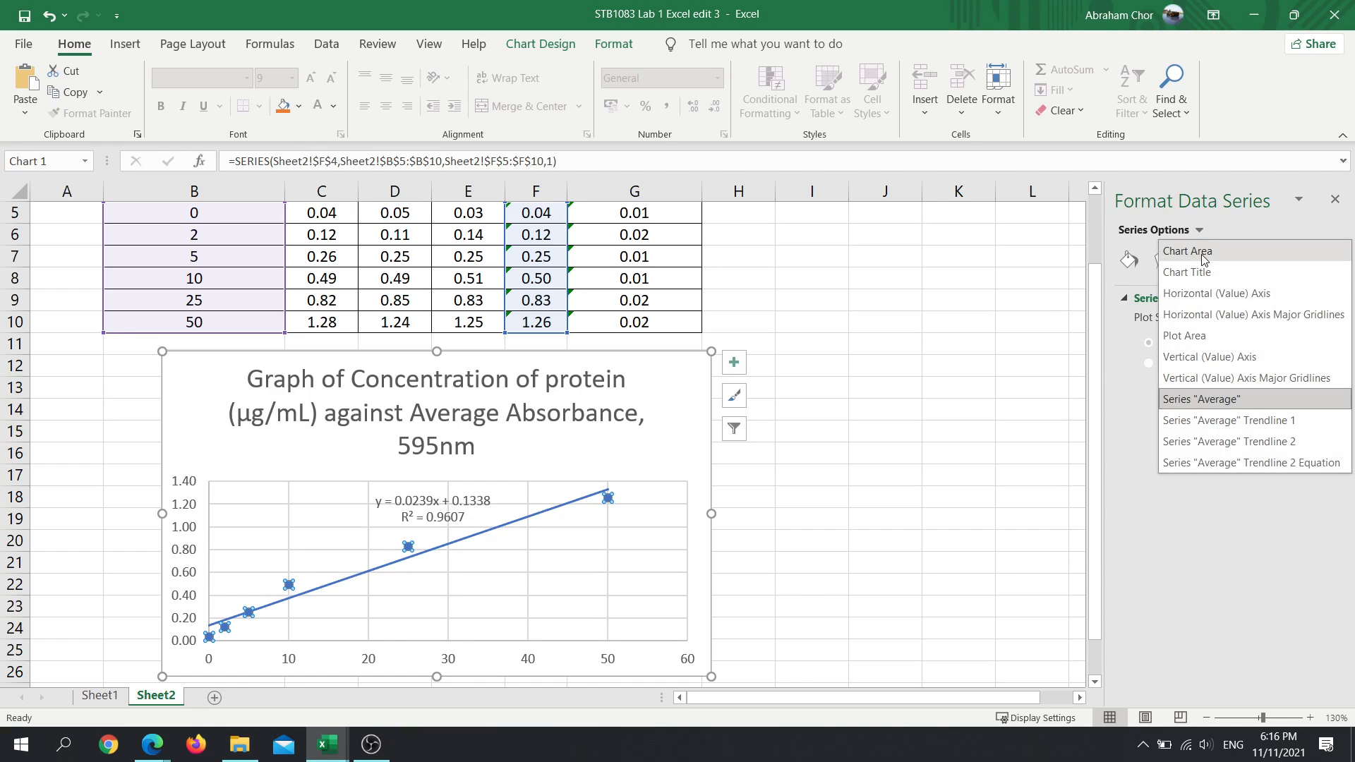
{"action": "left_click", "coordinate": [739, 365]}
{"action": "left_click", "coordinate": [739, 366]}
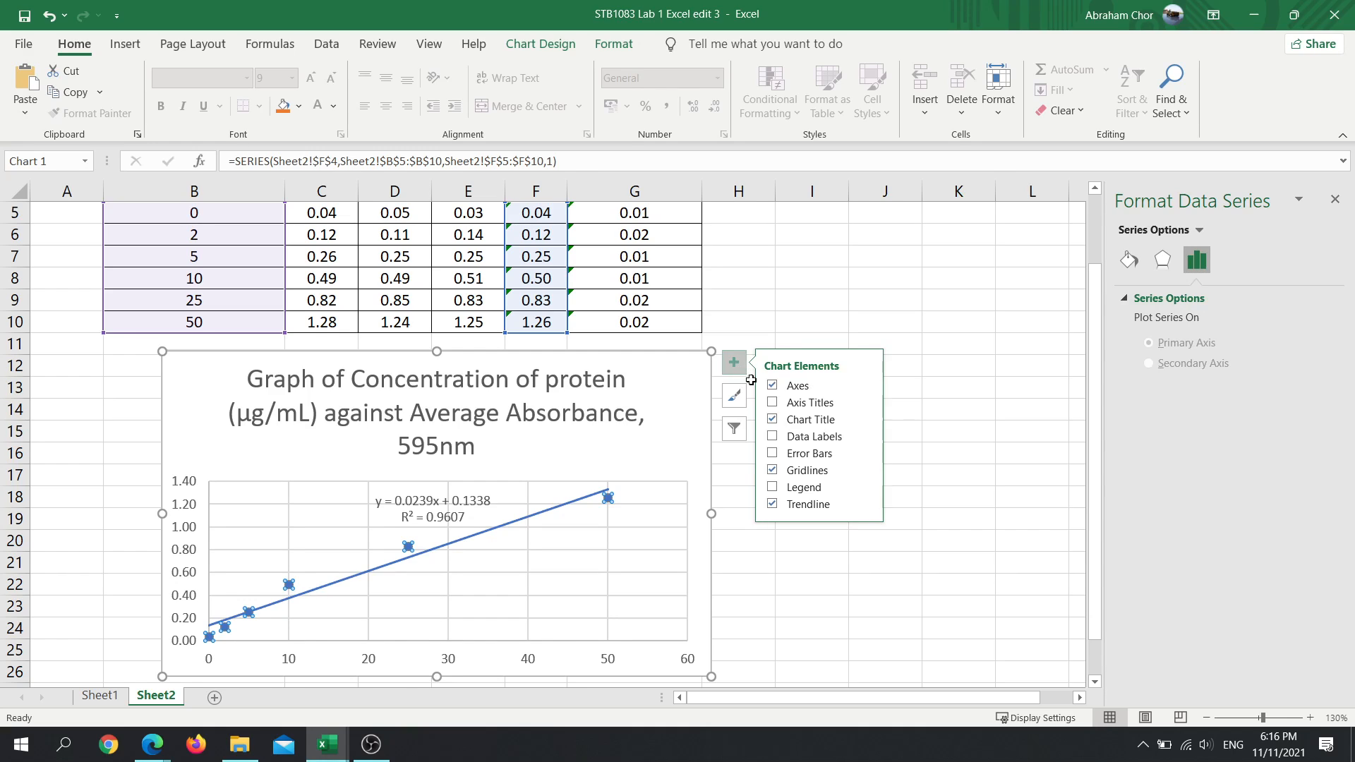
{"action": "left_click", "coordinate": [775, 459]}
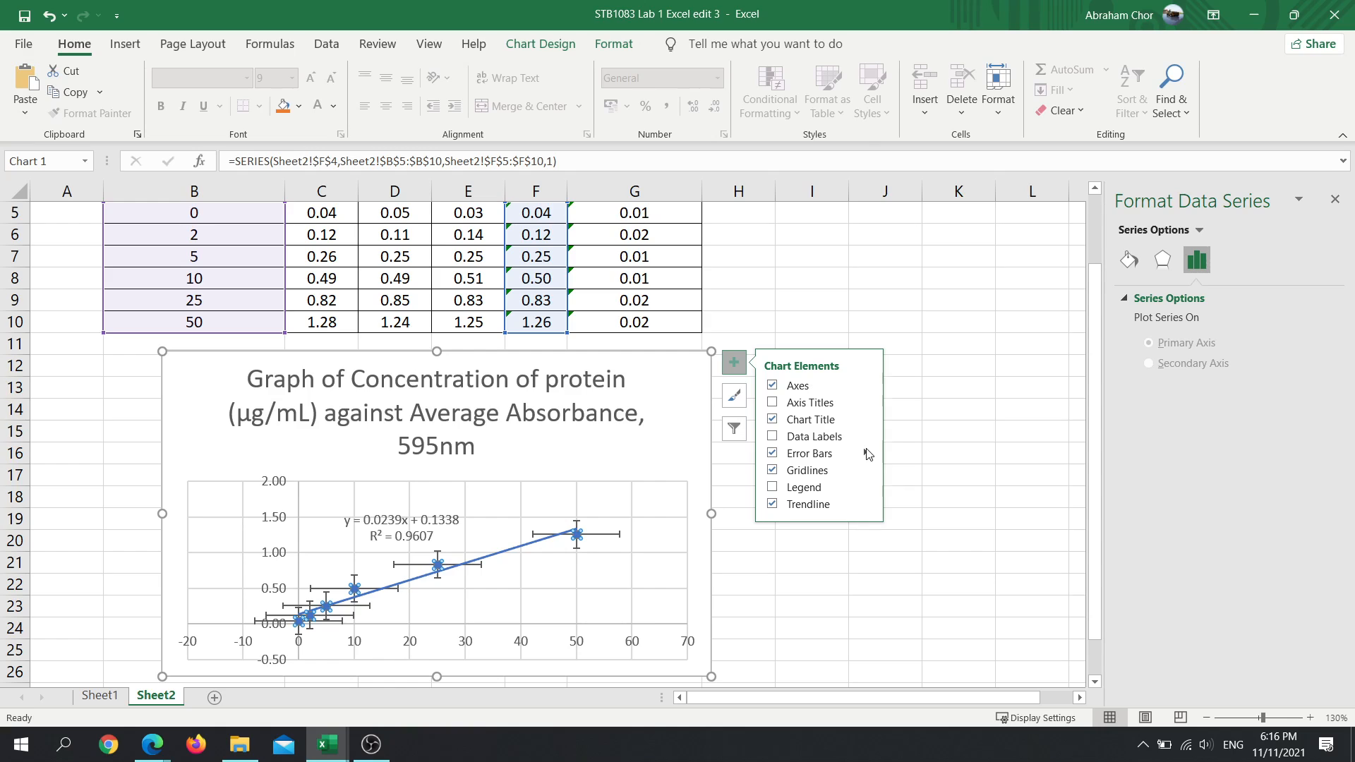
- Set the Sheet2 chart's error bars to the Standard Deviation type
{"action": "mouse_move", "coordinate": [868, 454]}
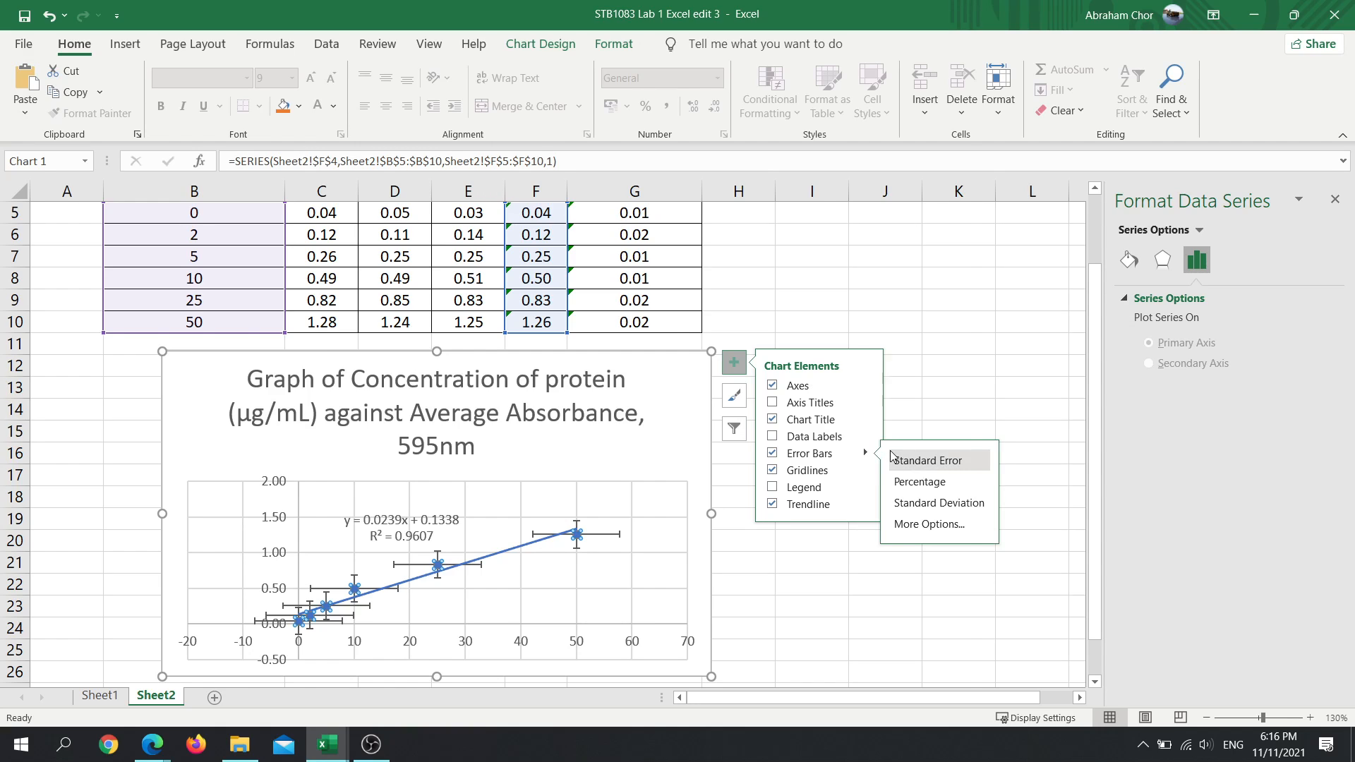
{"action": "scroll", "coordinate": [686, 431], "scroll_direction": "up", "scroll_amount": 2}
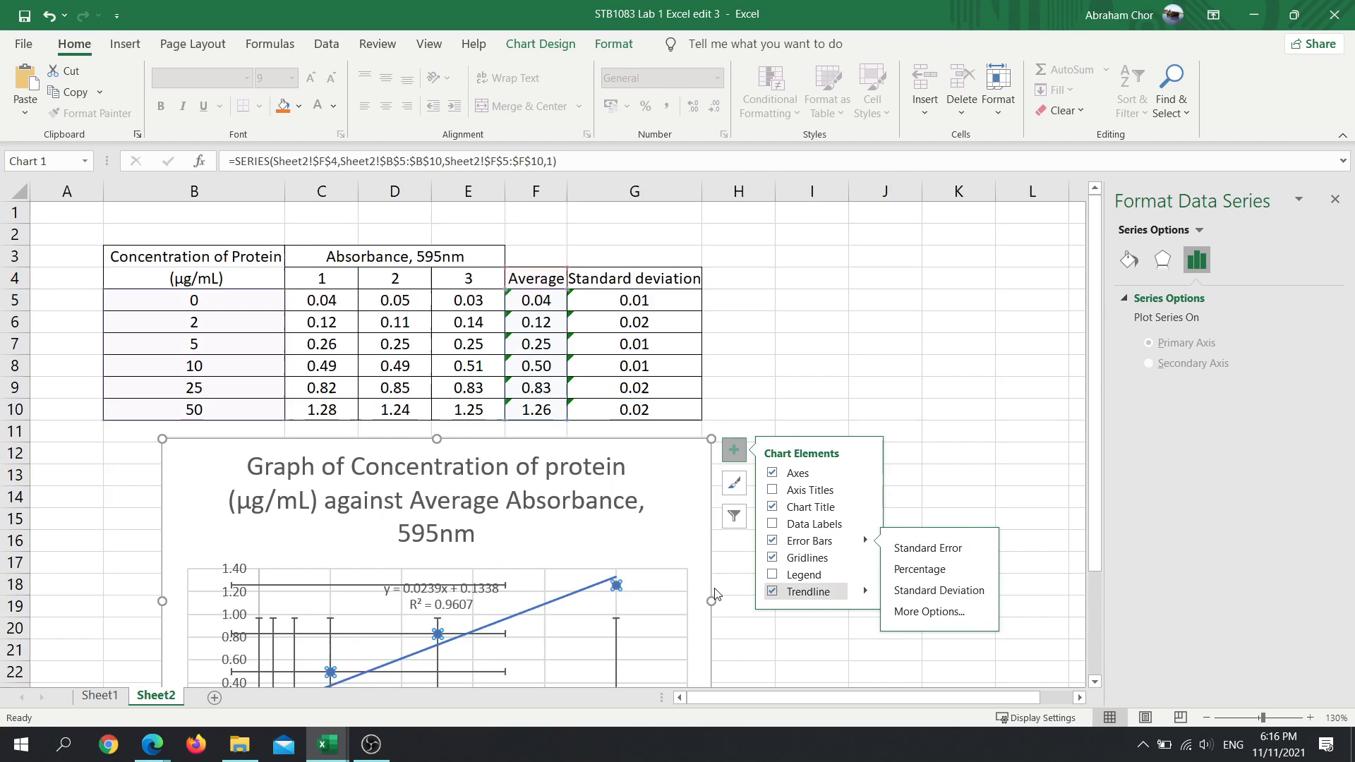
{"action": "left_click", "coordinate": [939, 591]}
{"action": "scroll", "coordinate": [554, 563], "scroll_direction": "down", "scroll_amount": 3}
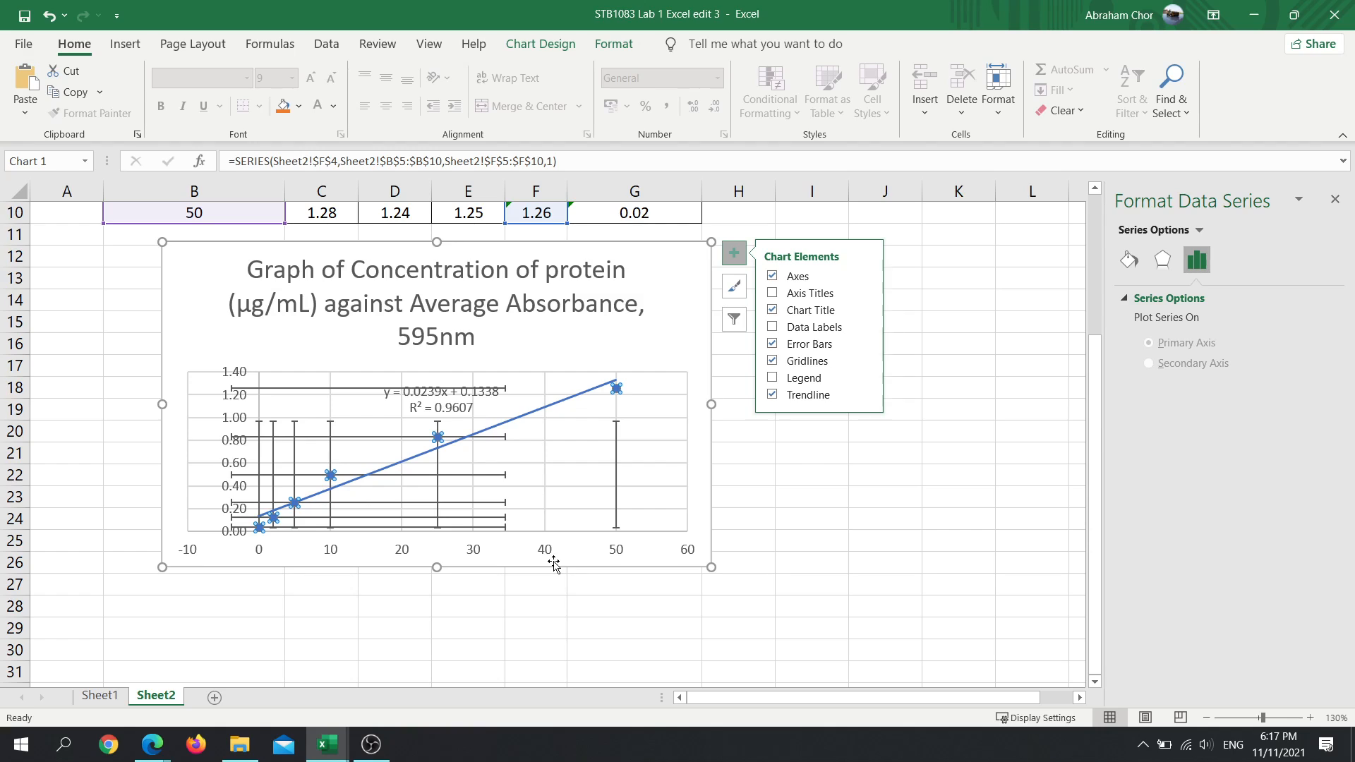
- Switch the Sheet2 chart's horizontal error bars to a custom error amount
{"action": "scroll", "coordinate": [610, 483], "scroll_direction": "up", "scroll_amount": 2}
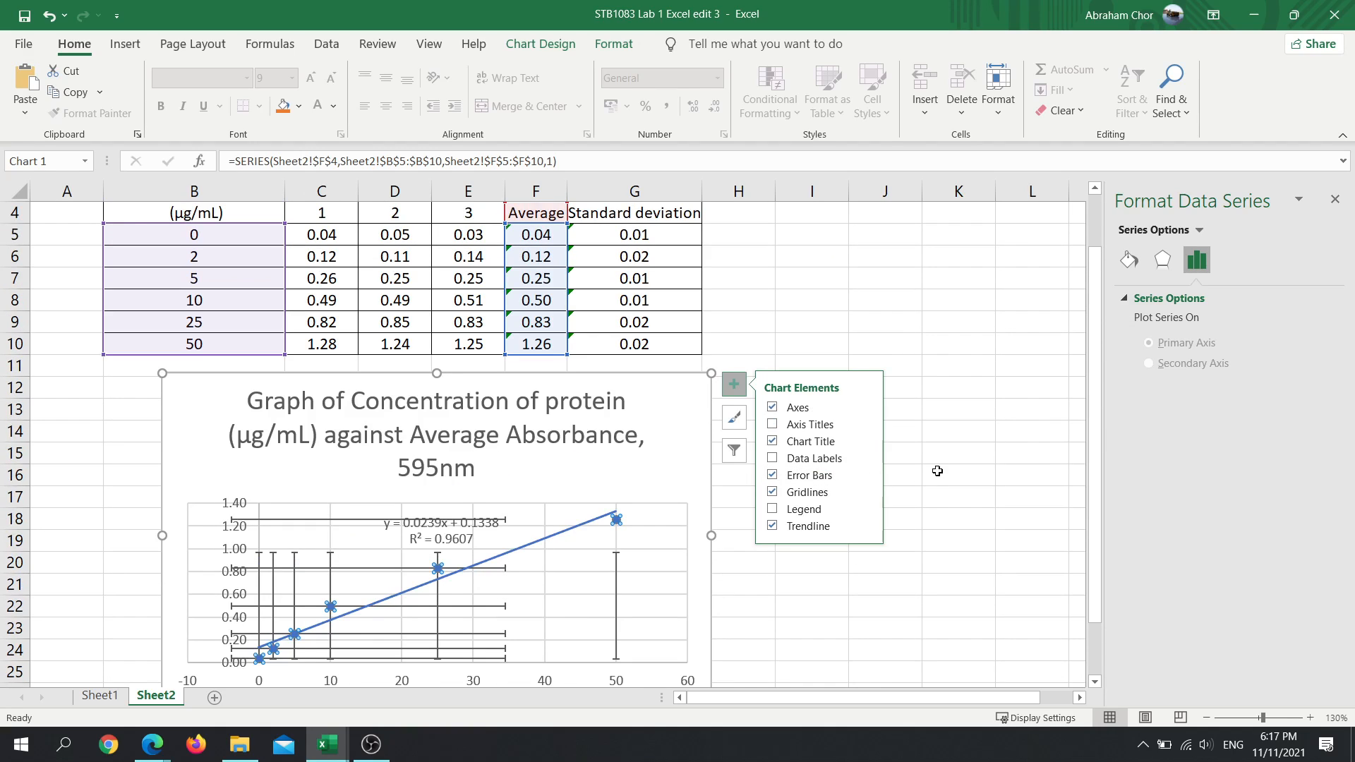
{"action": "left_click", "coordinate": [865, 474]}
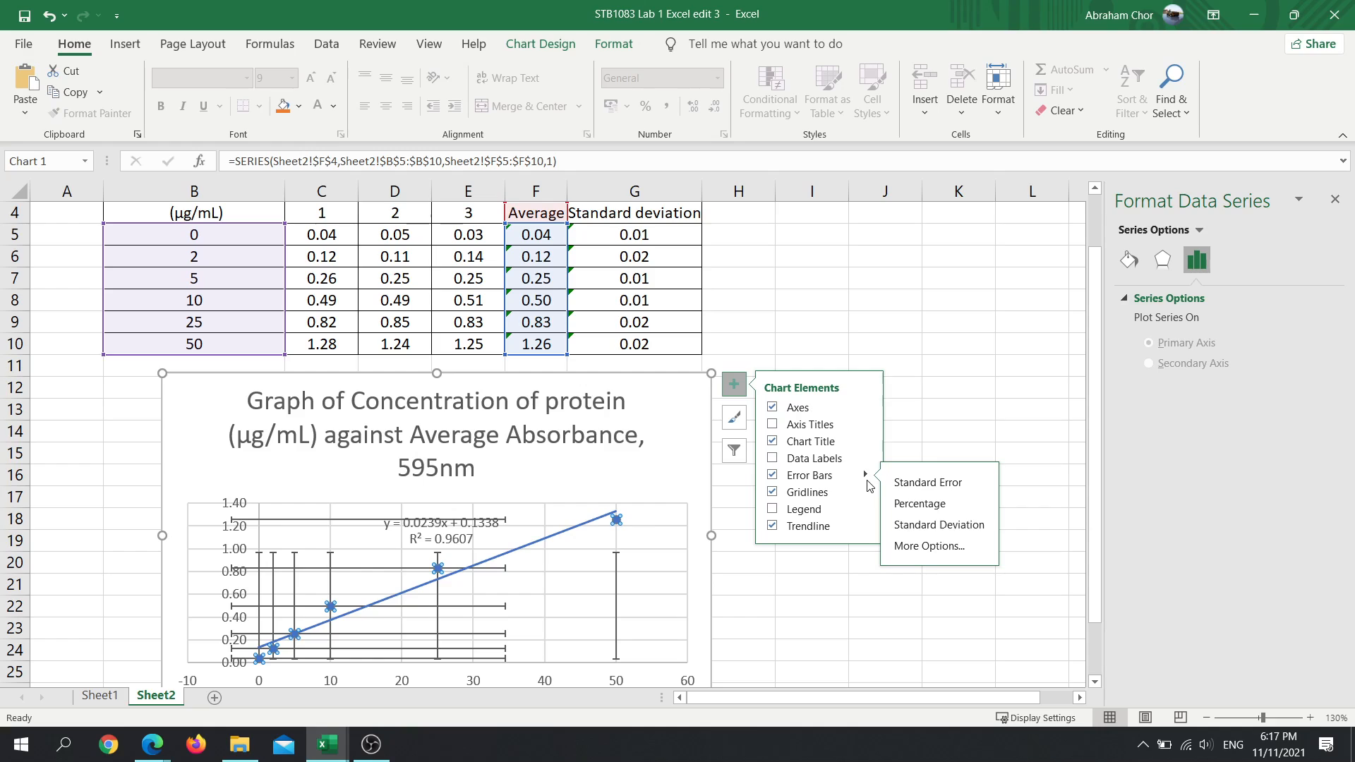
{"action": "left_click", "coordinate": [926, 544]}
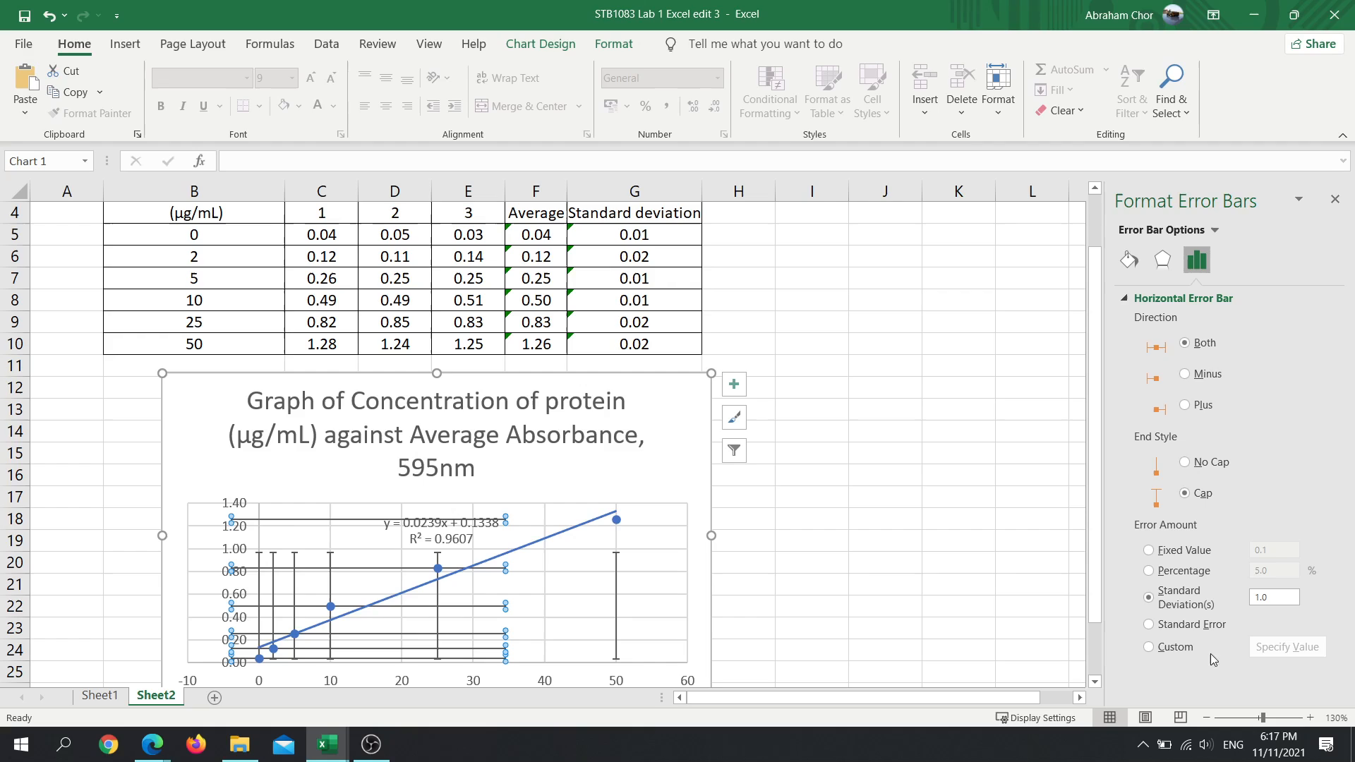
{"action": "left_click", "coordinate": [1159, 654]}
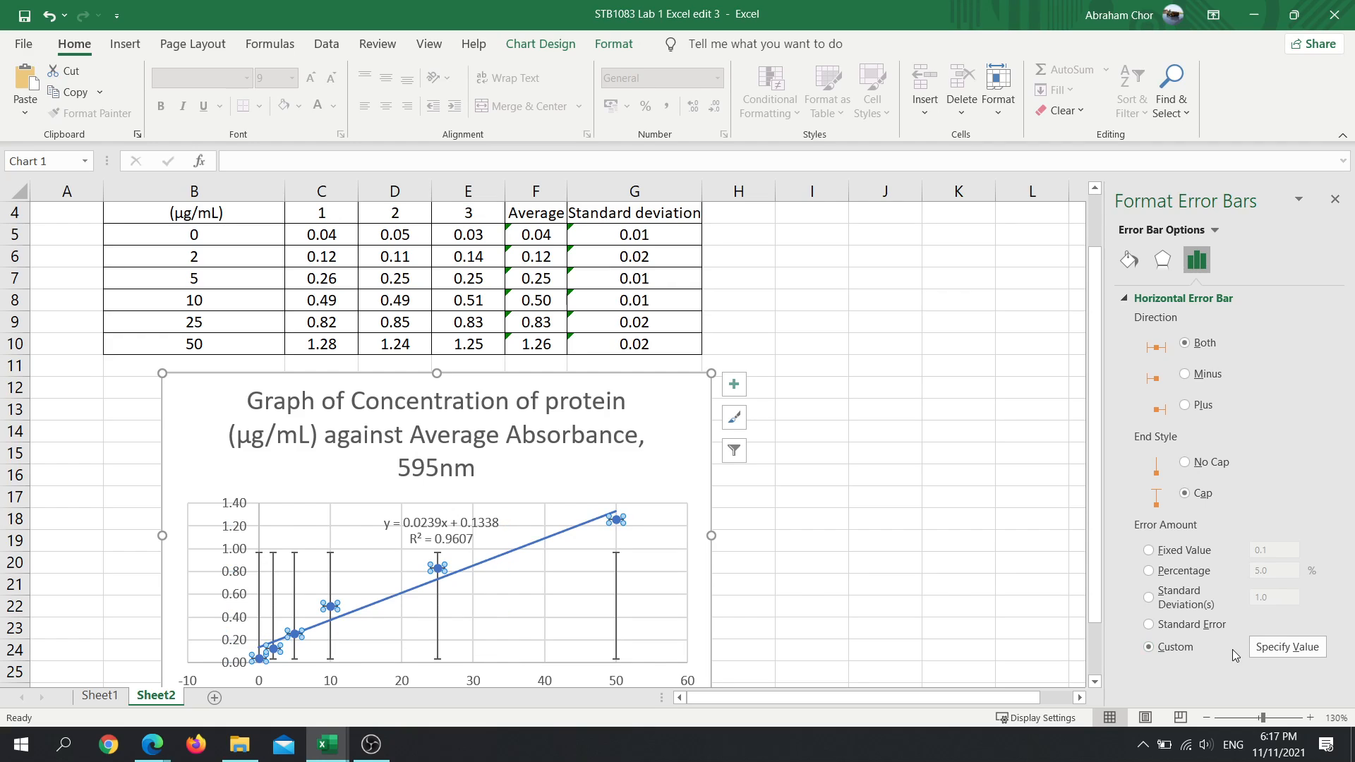
- Set the custom positive and negative values of the horizontal error bars to the standard deviations in Sheet2 G5:G10
{"action": "left_click", "coordinate": [1302, 648]}
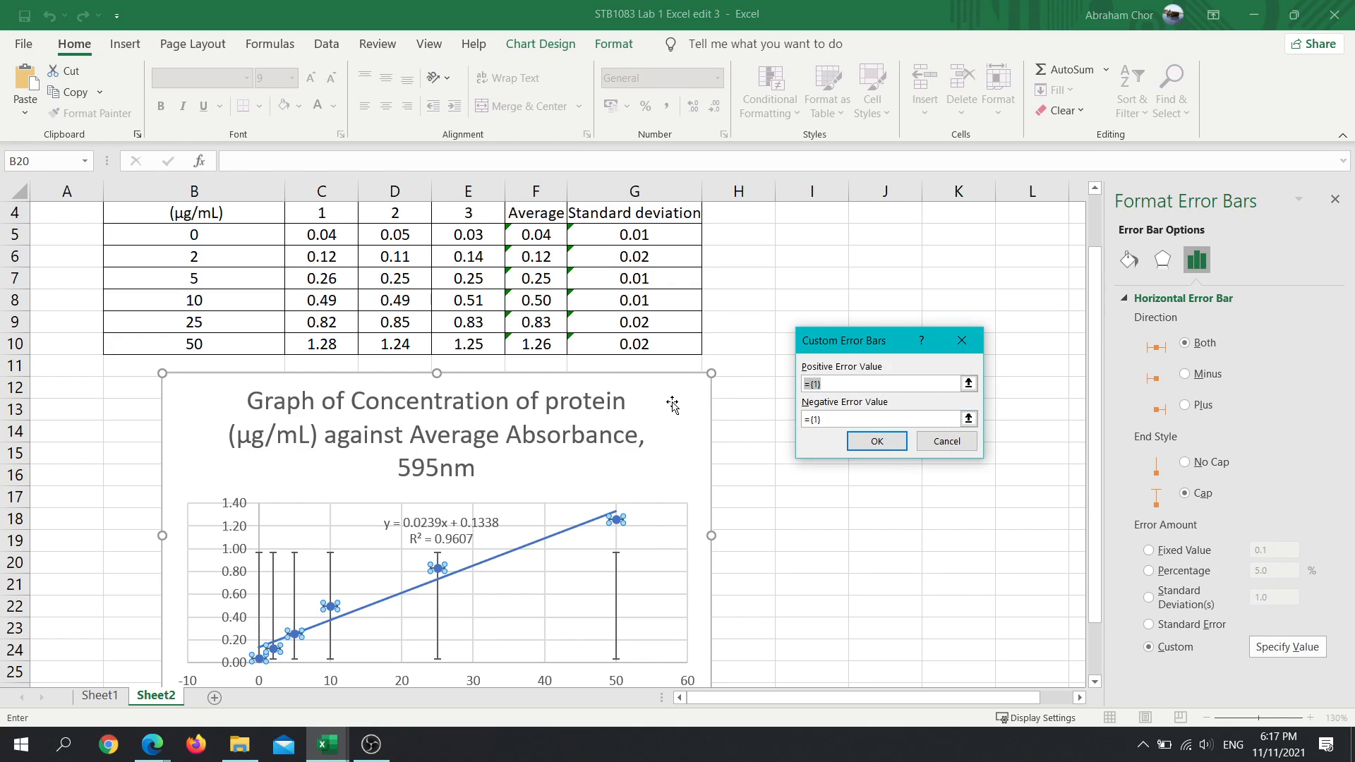
{"action": "left_click", "coordinate": [969, 385]}
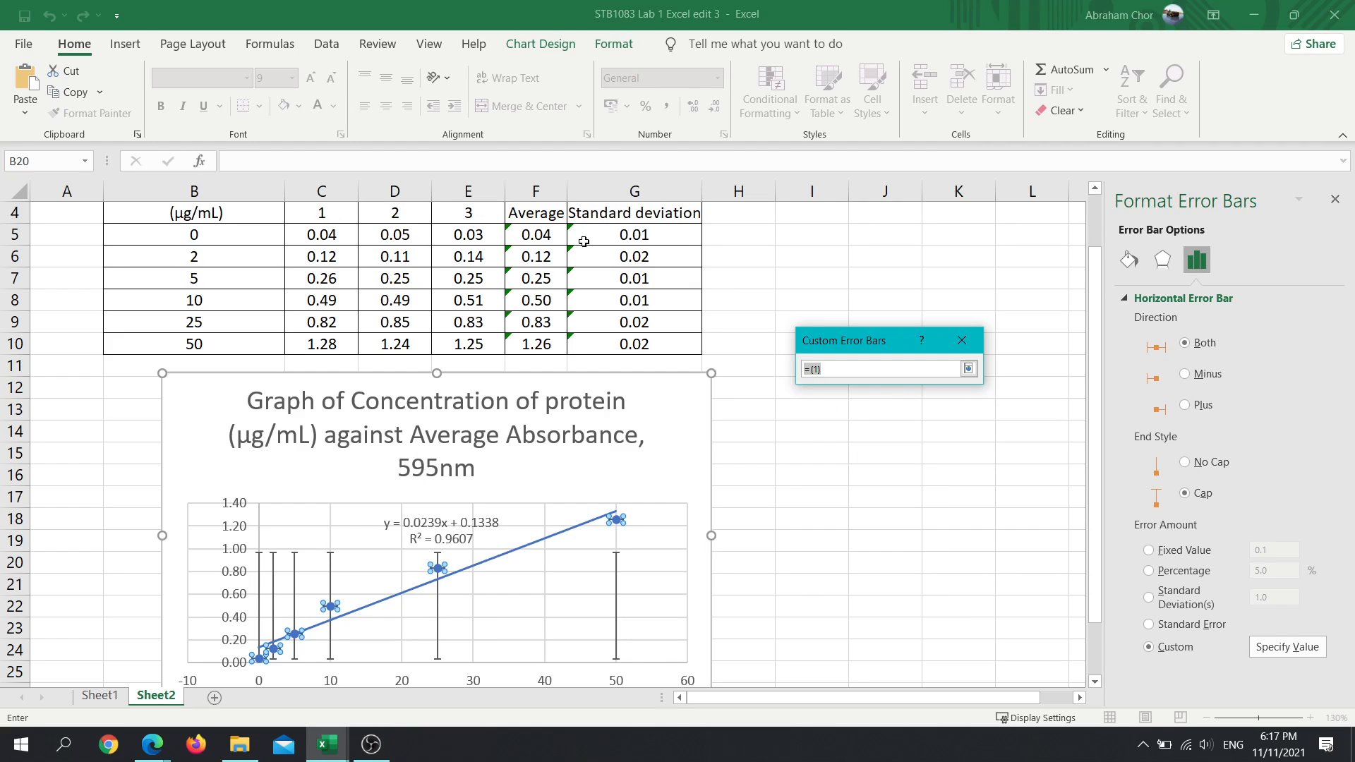
{"action": "left_click_drag", "start_coordinate": [621, 238], "coordinate": [639, 341]}
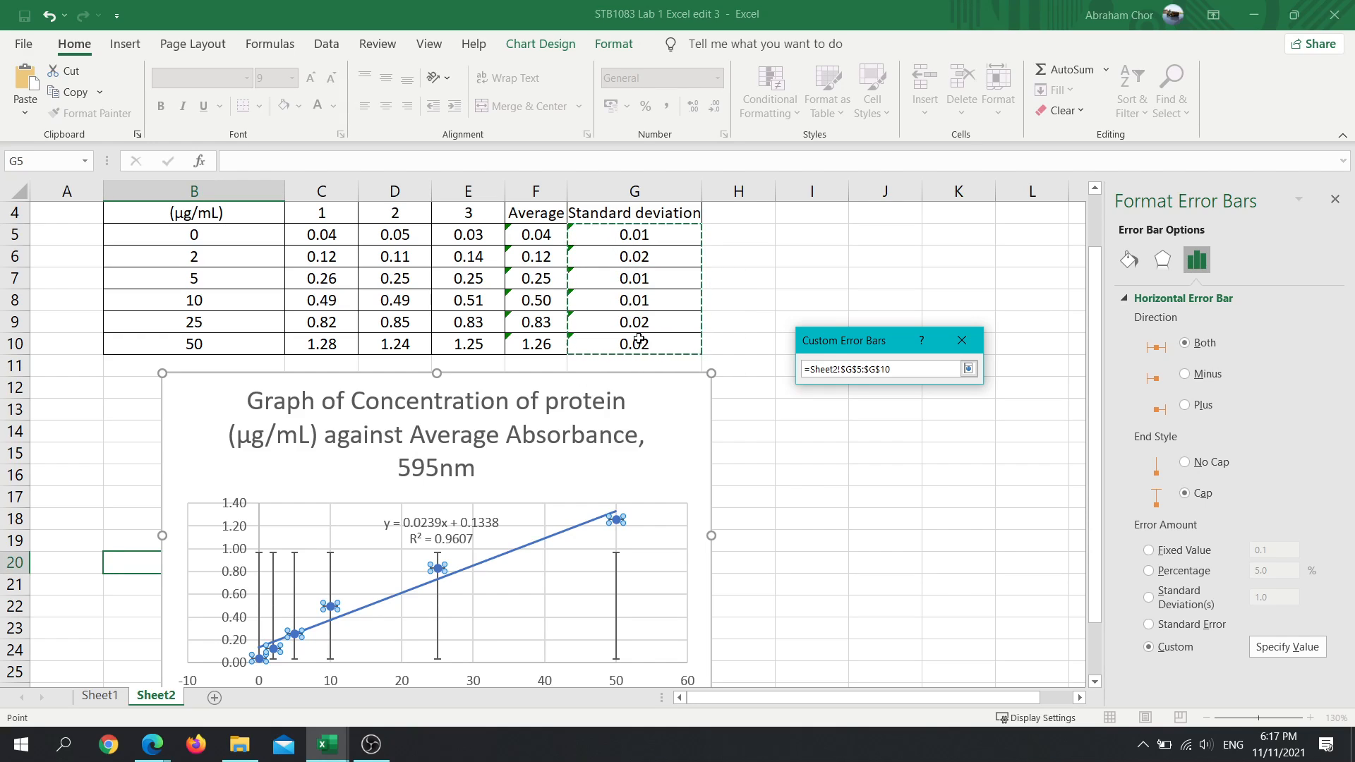
{"action": "key", "text": "Return"}
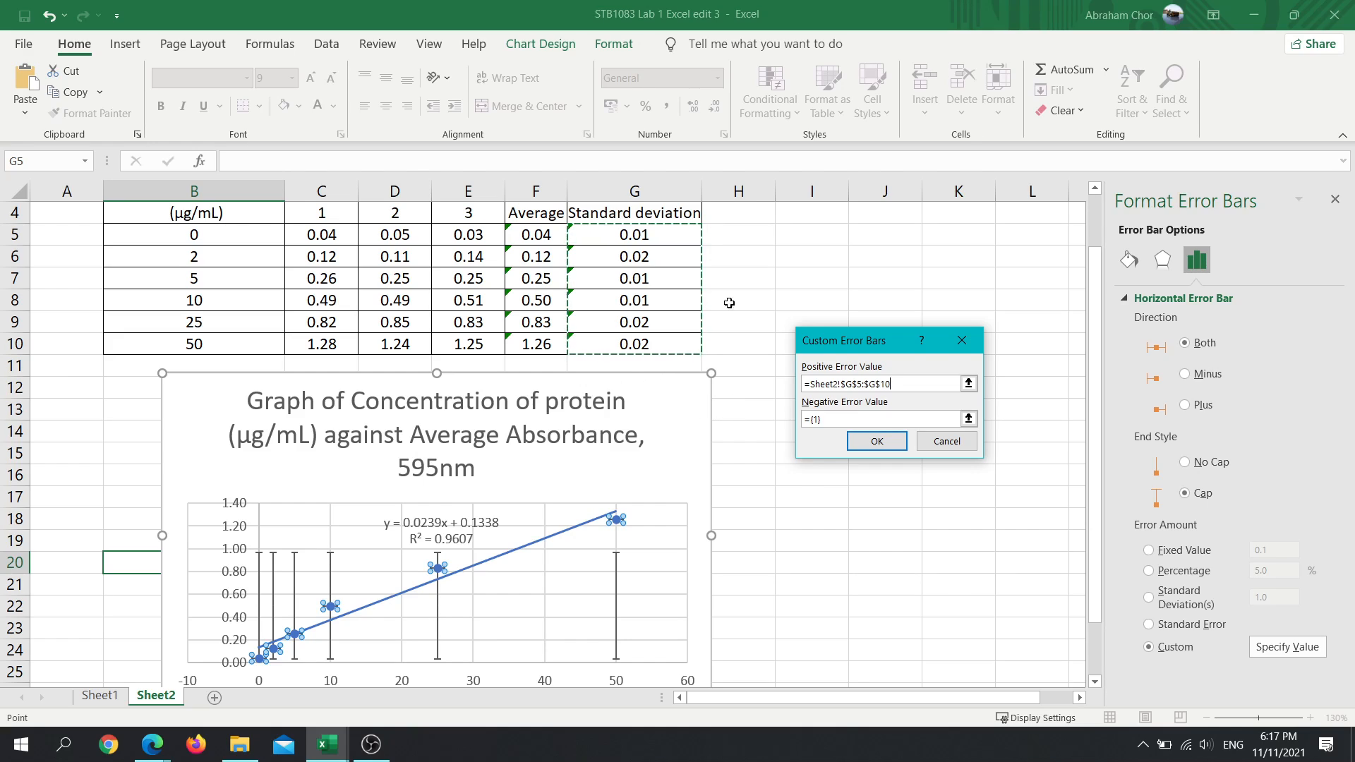
{"action": "left_click", "coordinate": [969, 419]}
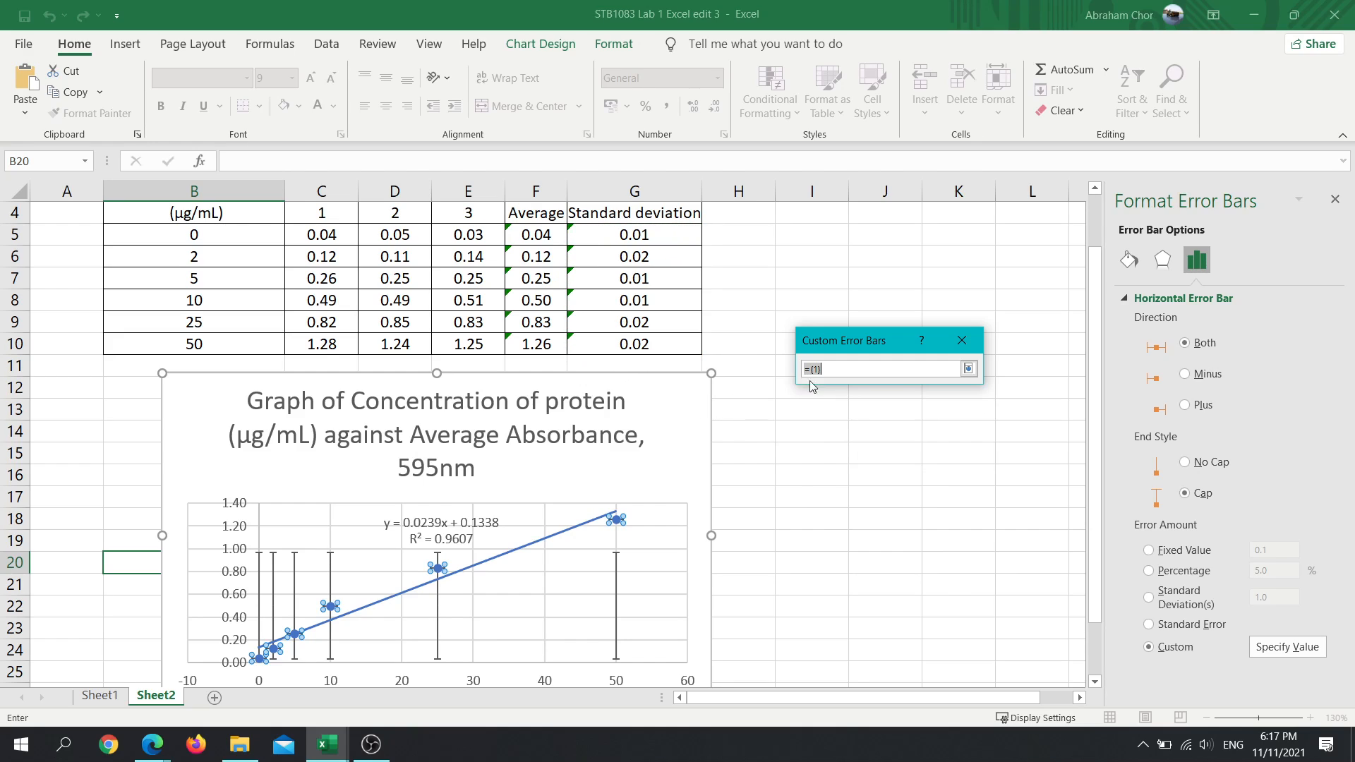
{"action": "left_click_drag", "start_coordinate": [664, 237], "coordinate": [667, 346]}
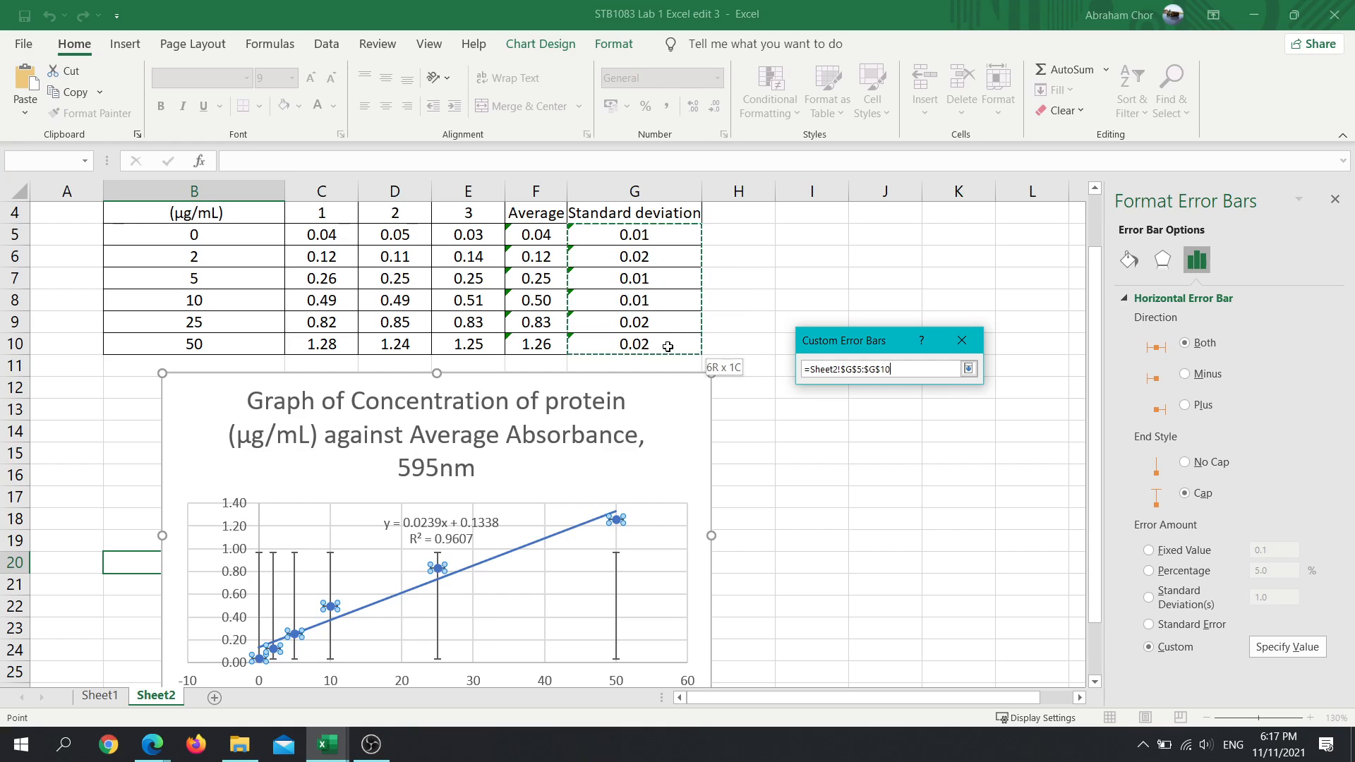
{"action": "key", "text": "Return"}
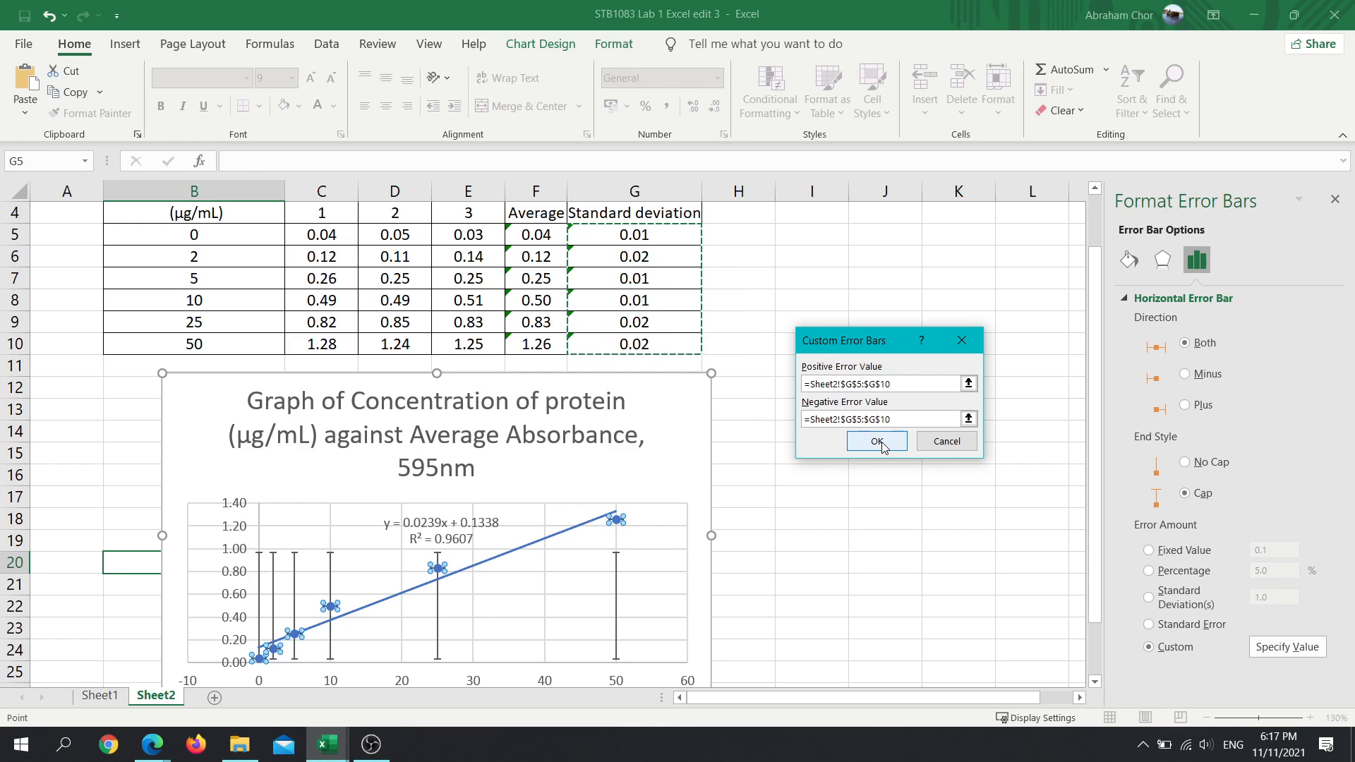
{"action": "left_click", "coordinate": [878, 442]}
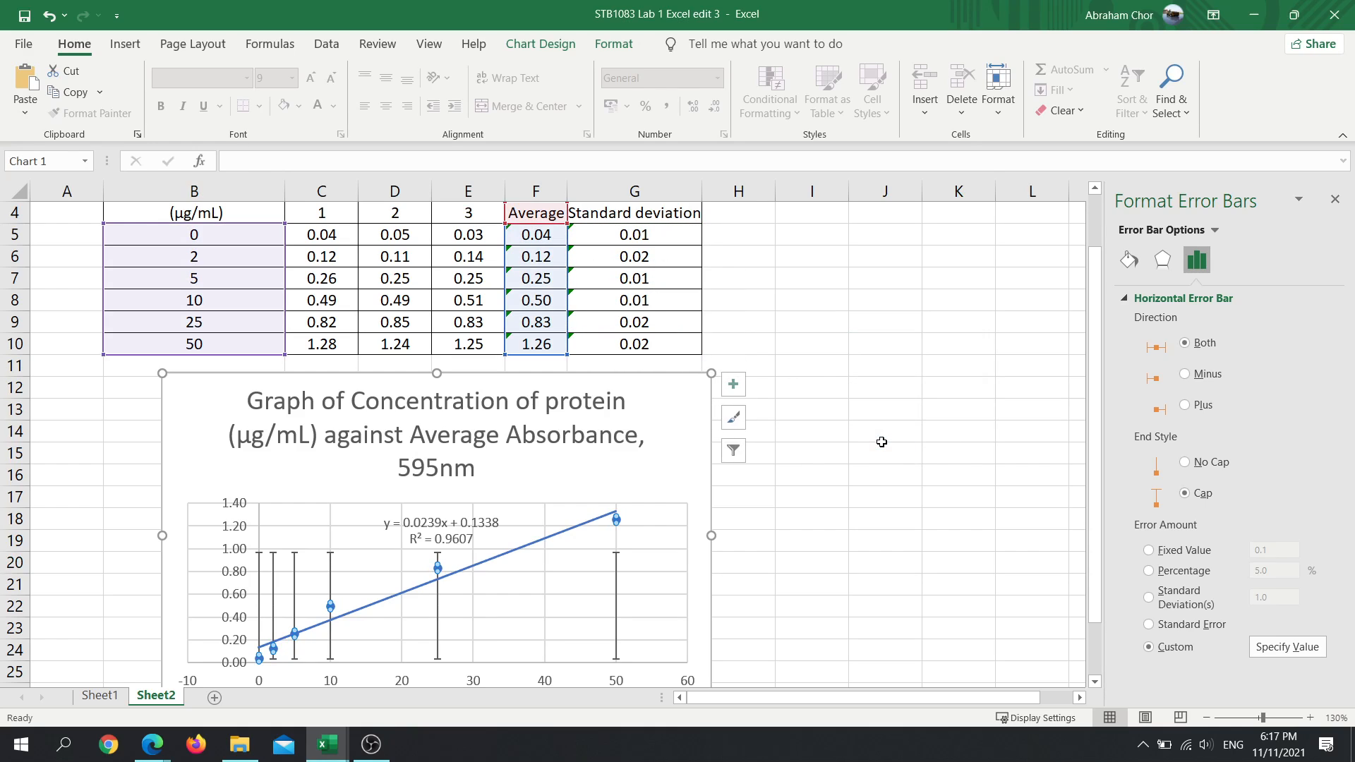
- Select the chart's vertical error bars and switch them to a custom error amount
{"action": "left_click", "coordinate": [614, 584]}
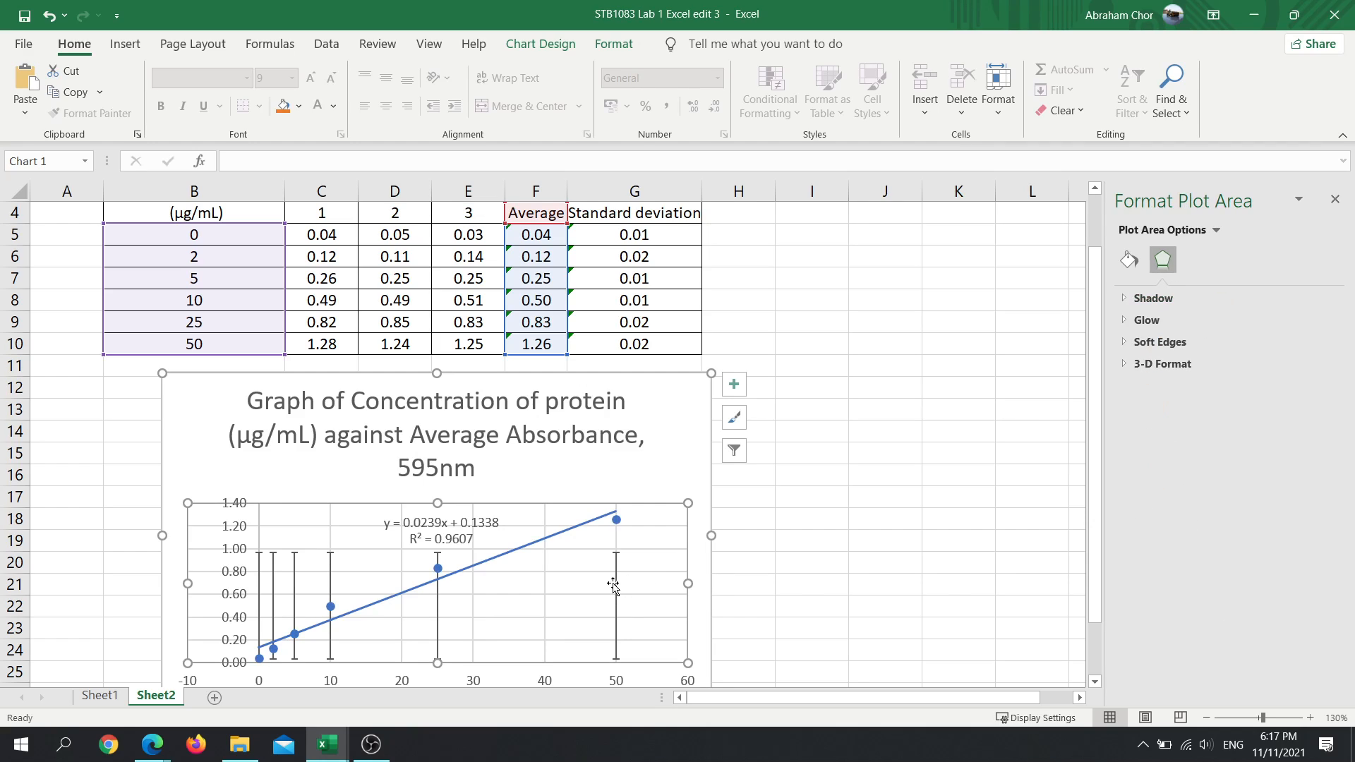
{"action": "left_click", "coordinate": [1216, 230]}
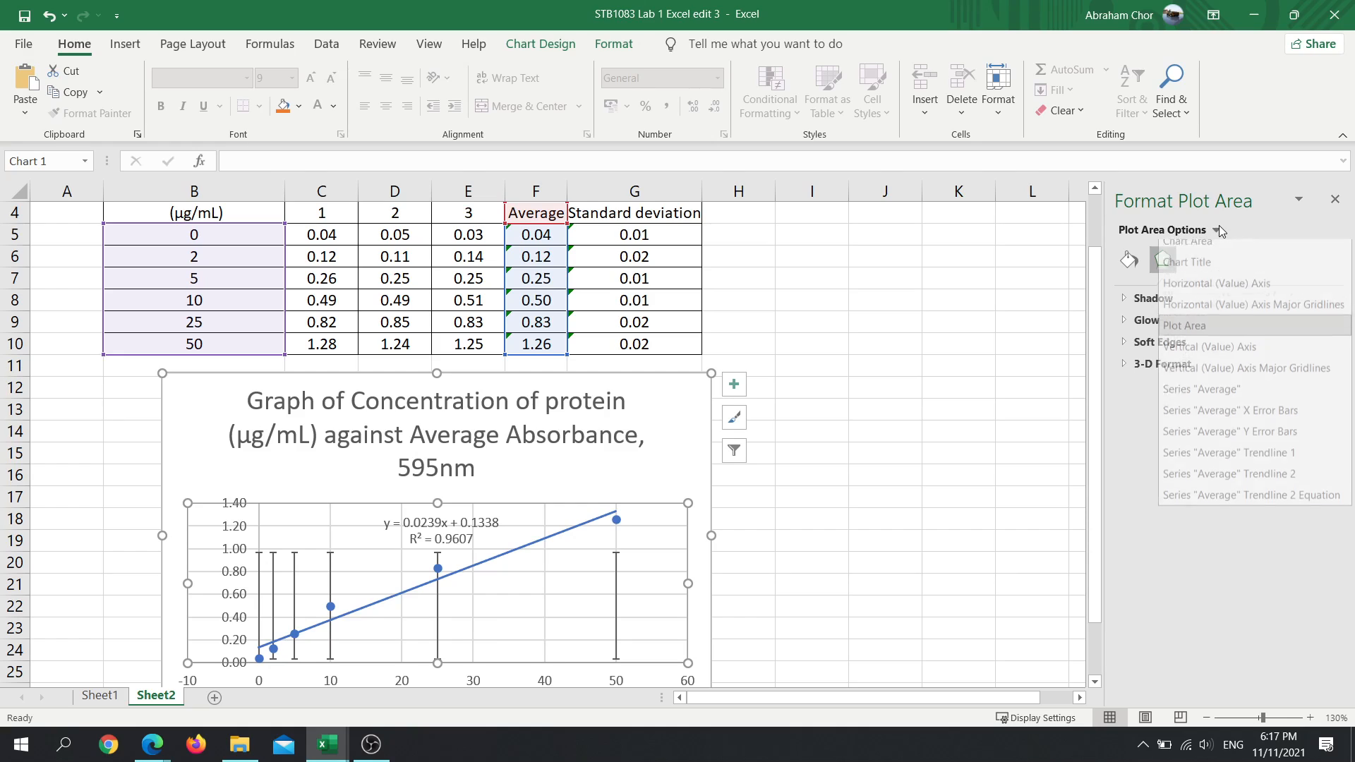
{"action": "left_click", "coordinate": [435, 625]}
{"action": "left_click", "coordinate": [437, 625]}
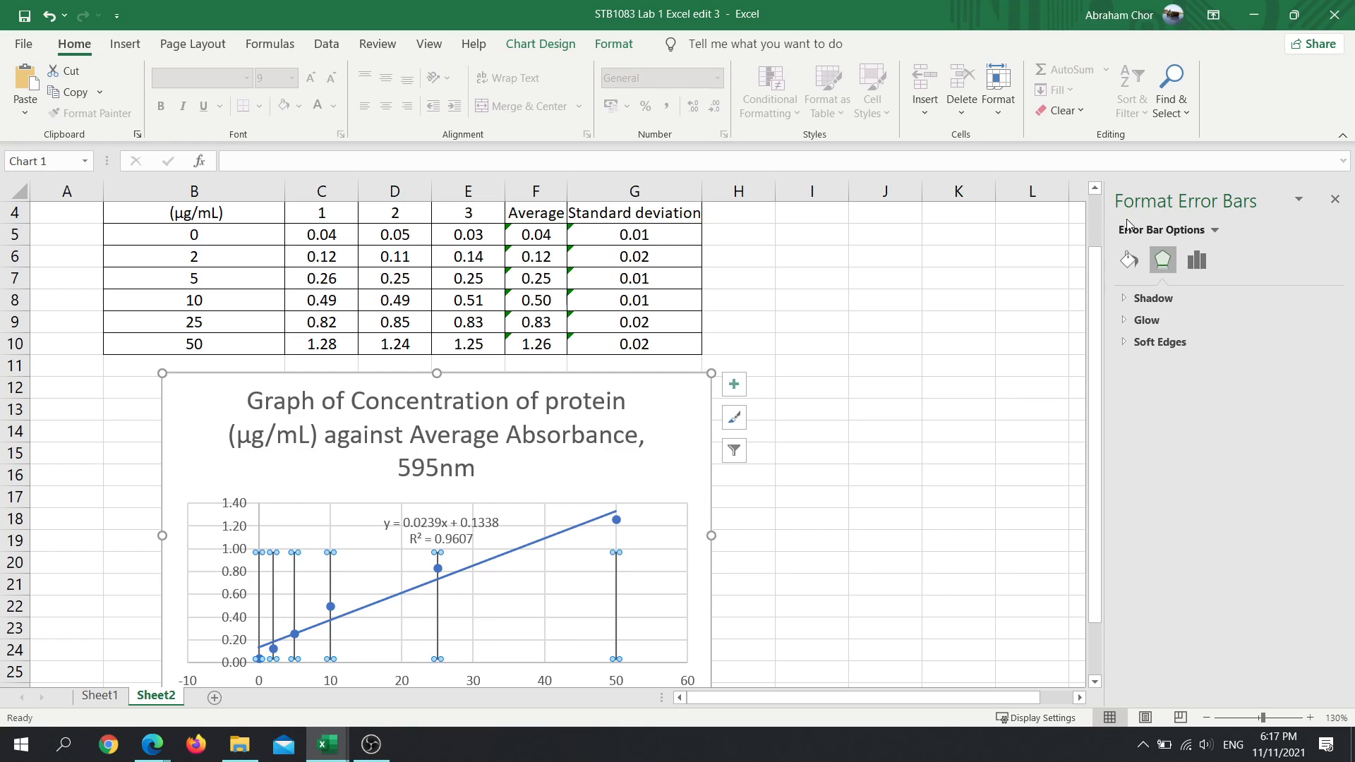
{"action": "left_click", "coordinate": [1127, 265]}
{"action": "left_click", "coordinate": [1197, 260]}
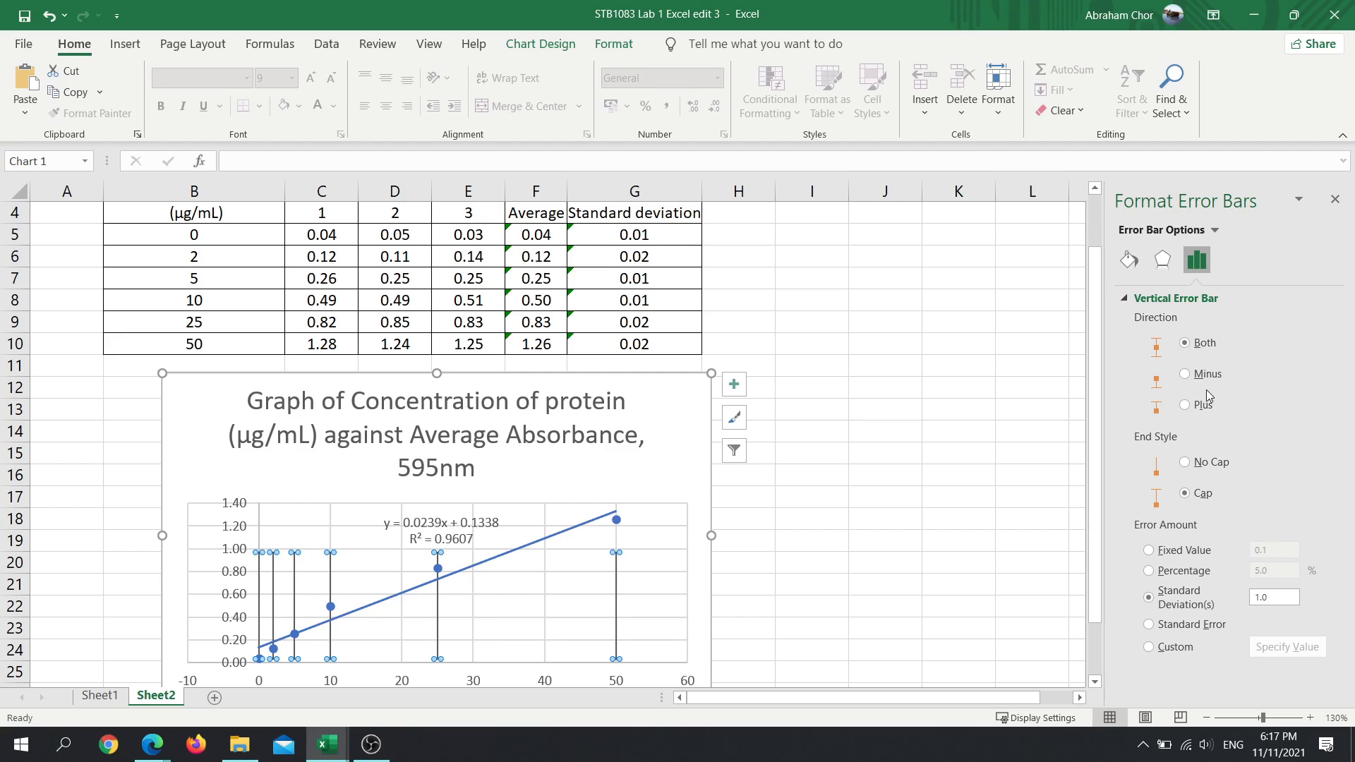
{"action": "left_click", "coordinate": [1149, 647]}
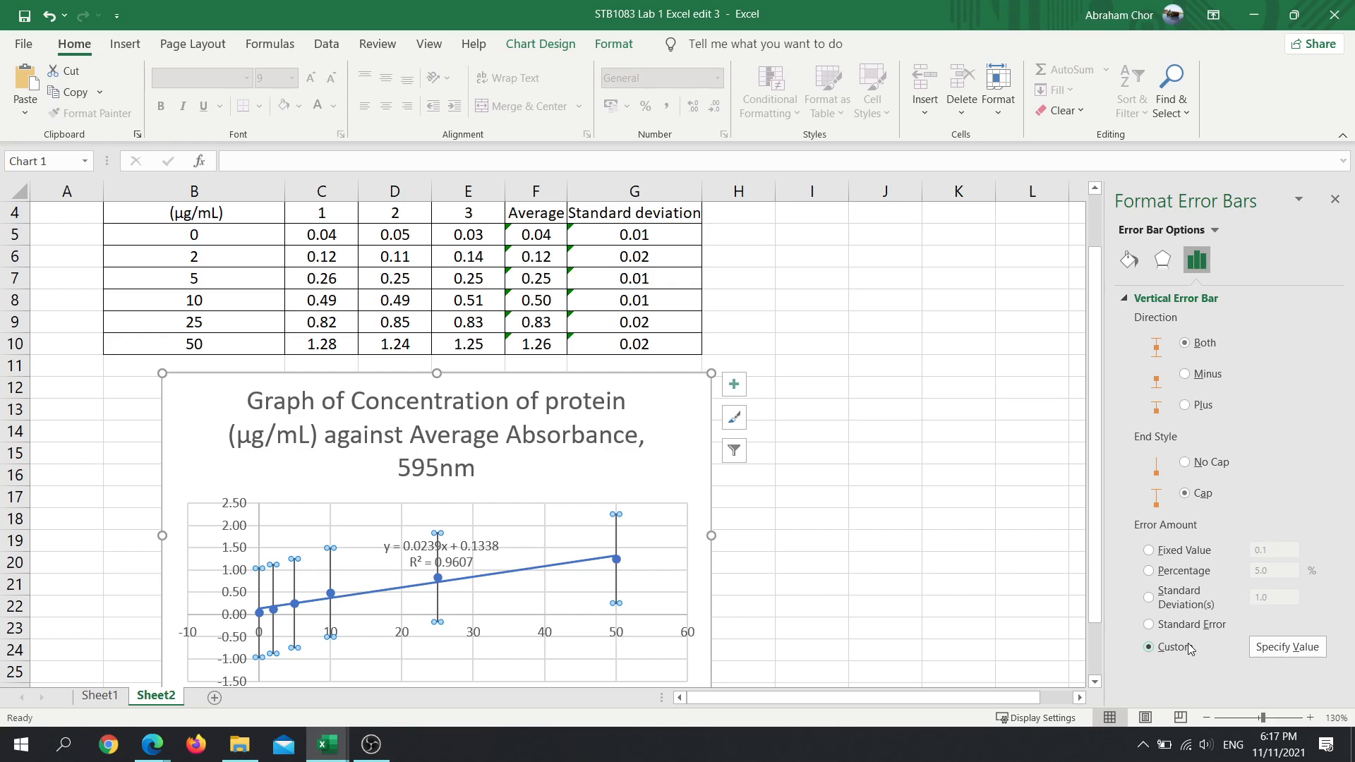
- Set the custom positive and negative values of the vertical error bars to the standard deviations in Sheet2 G5:G10
{"action": "left_click", "coordinate": [1286, 648]}
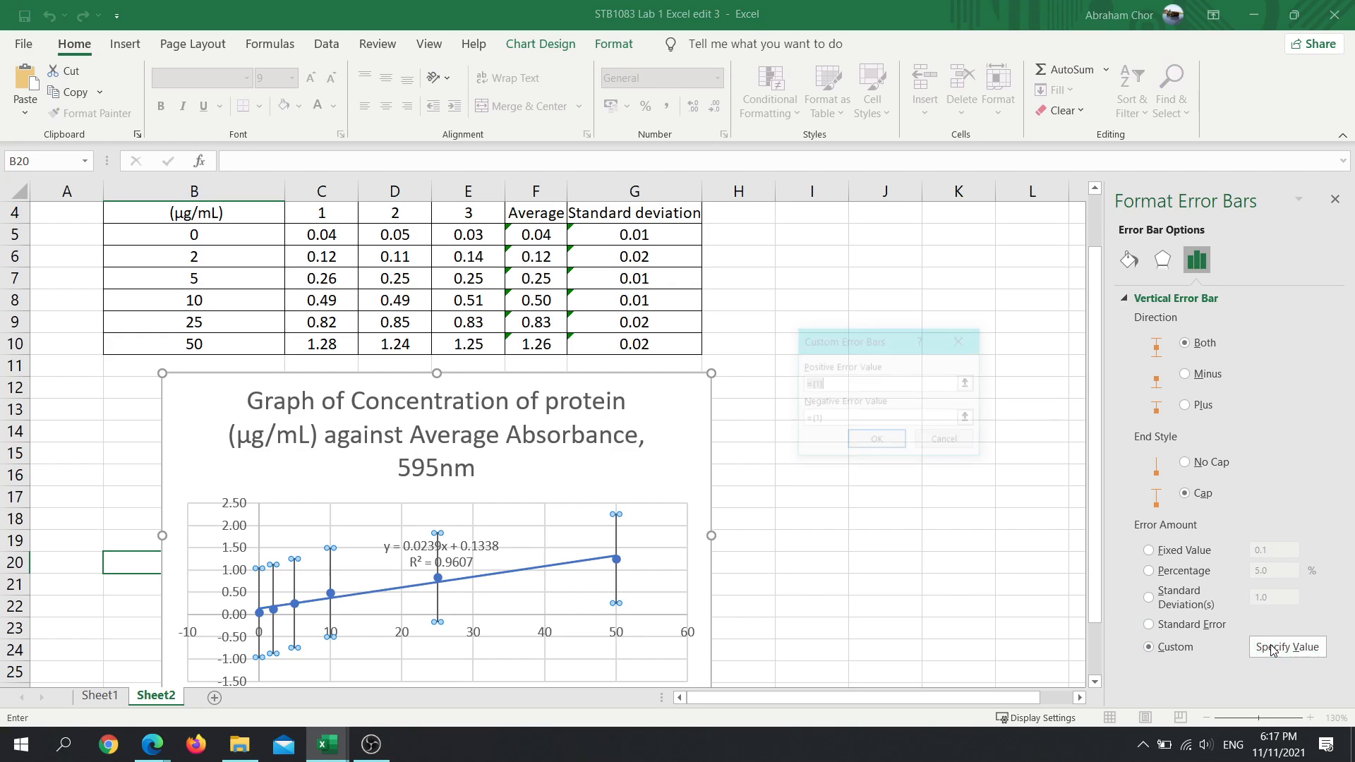
{"action": "left_click", "coordinate": [972, 387]}
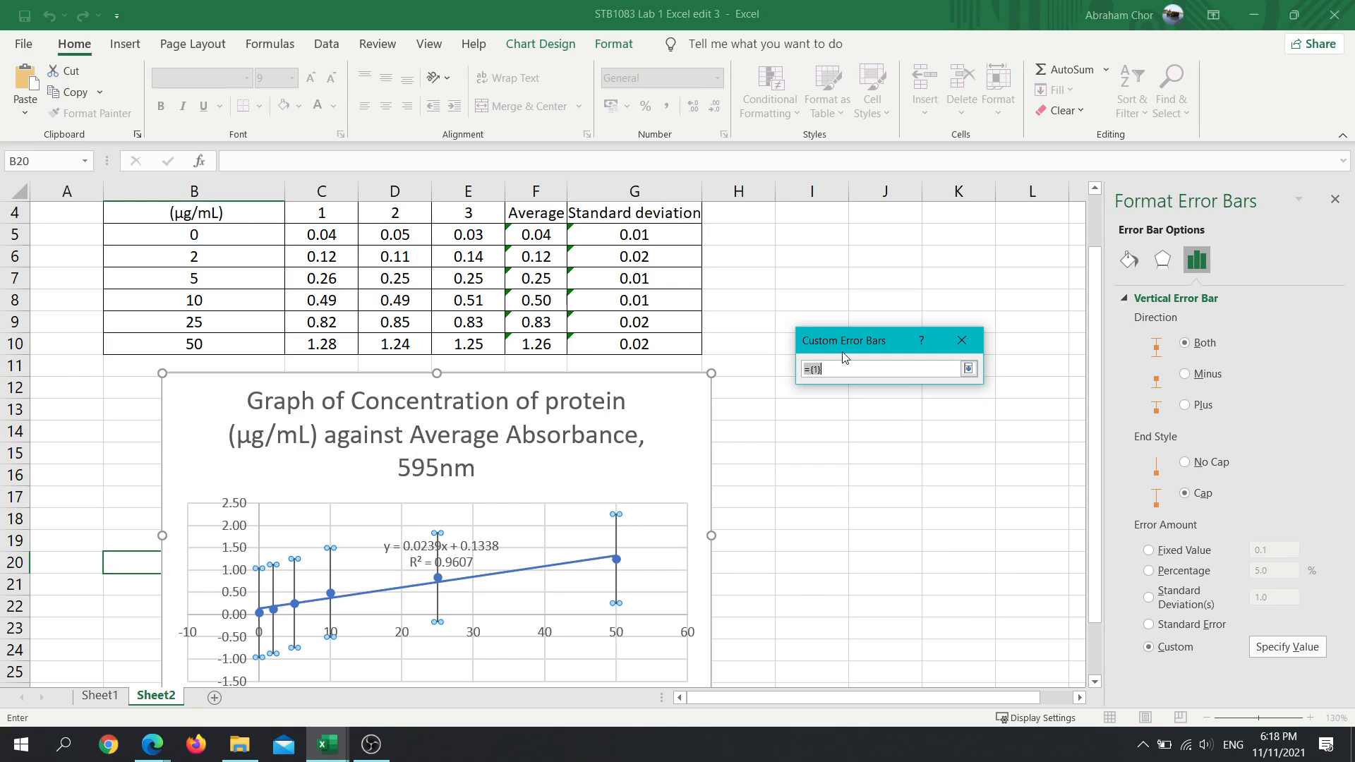
{"action": "left_click_drag", "start_coordinate": [629, 234], "coordinate": [645, 342]}
{"action": "left_click", "coordinate": [968, 369]}
{"action": "left_click", "coordinate": [961, 419]}
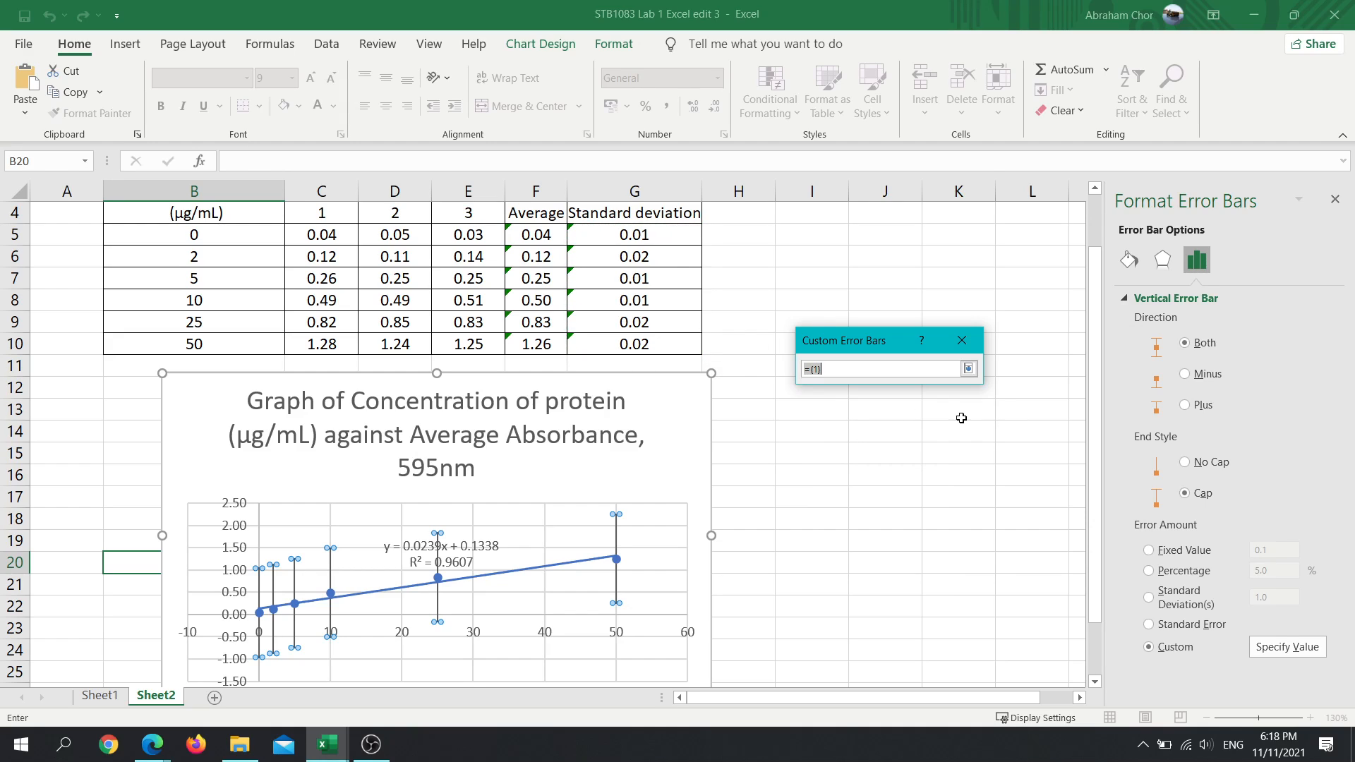
{"action": "left_click_drag", "start_coordinate": [646, 235], "coordinate": [653, 348]}
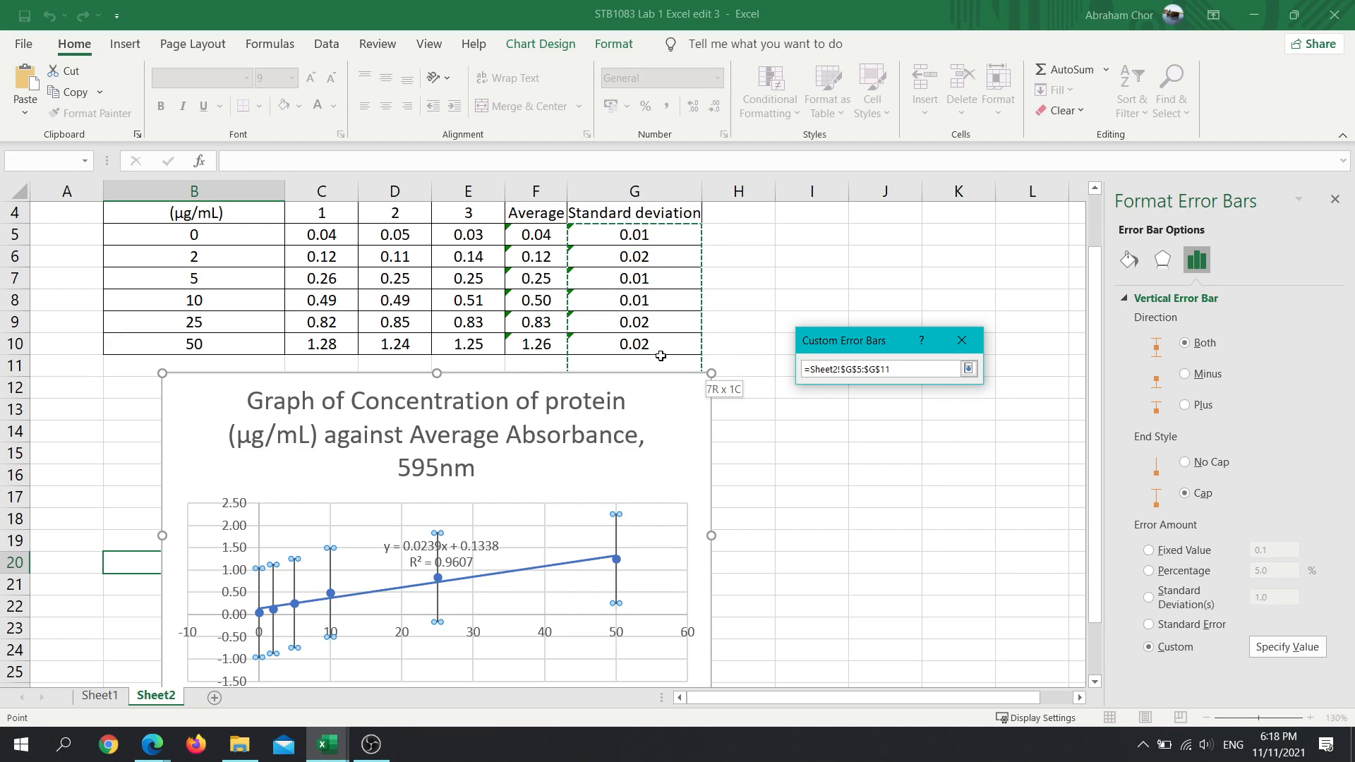
{"action": "left_click", "coordinate": [969, 368]}
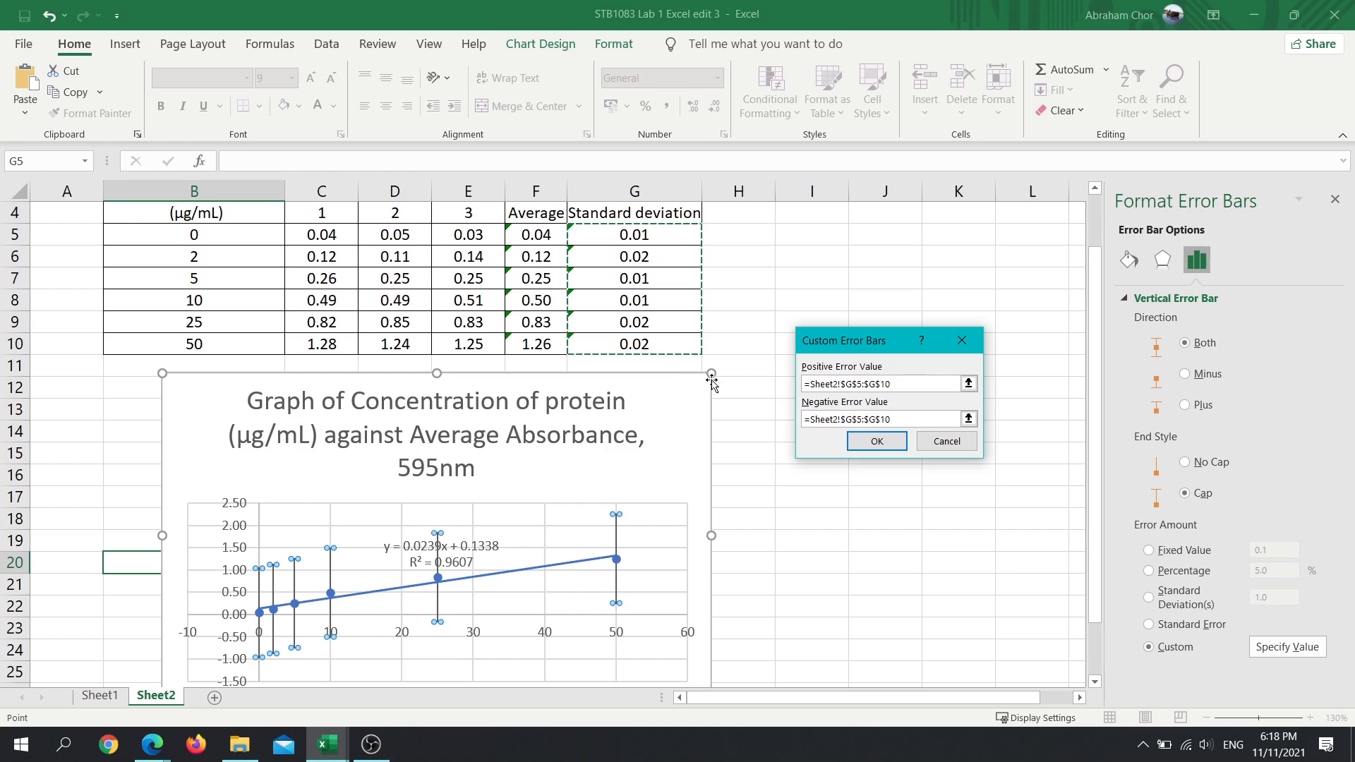
{"action": "left_click", "coordinate": [875, 441]}
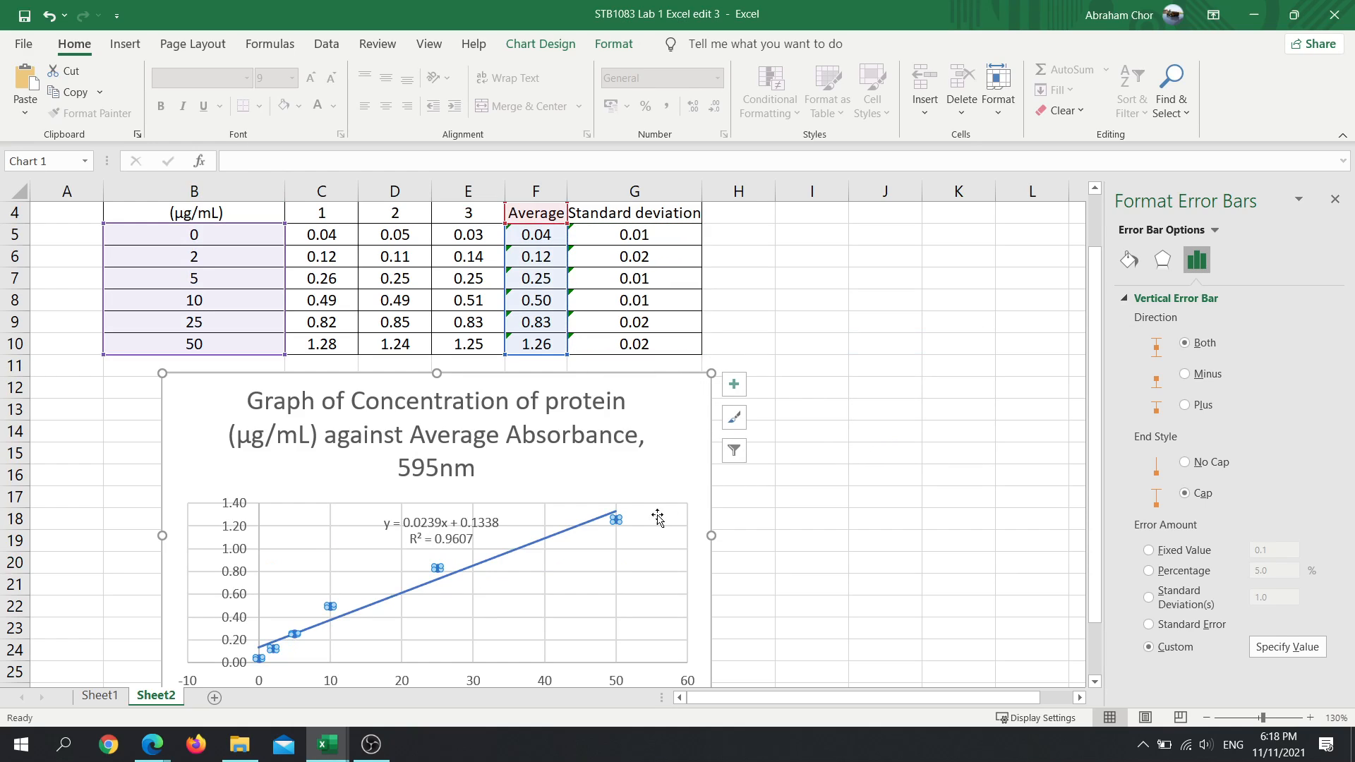
- Remove the error bars from the Sheet2 scatter chart and add them again with the default settings
{"action": "scroll", "coordinate": [614, 552], "scroll_direction": "up", "scroll_amount": 7, "text": "ctrl"}
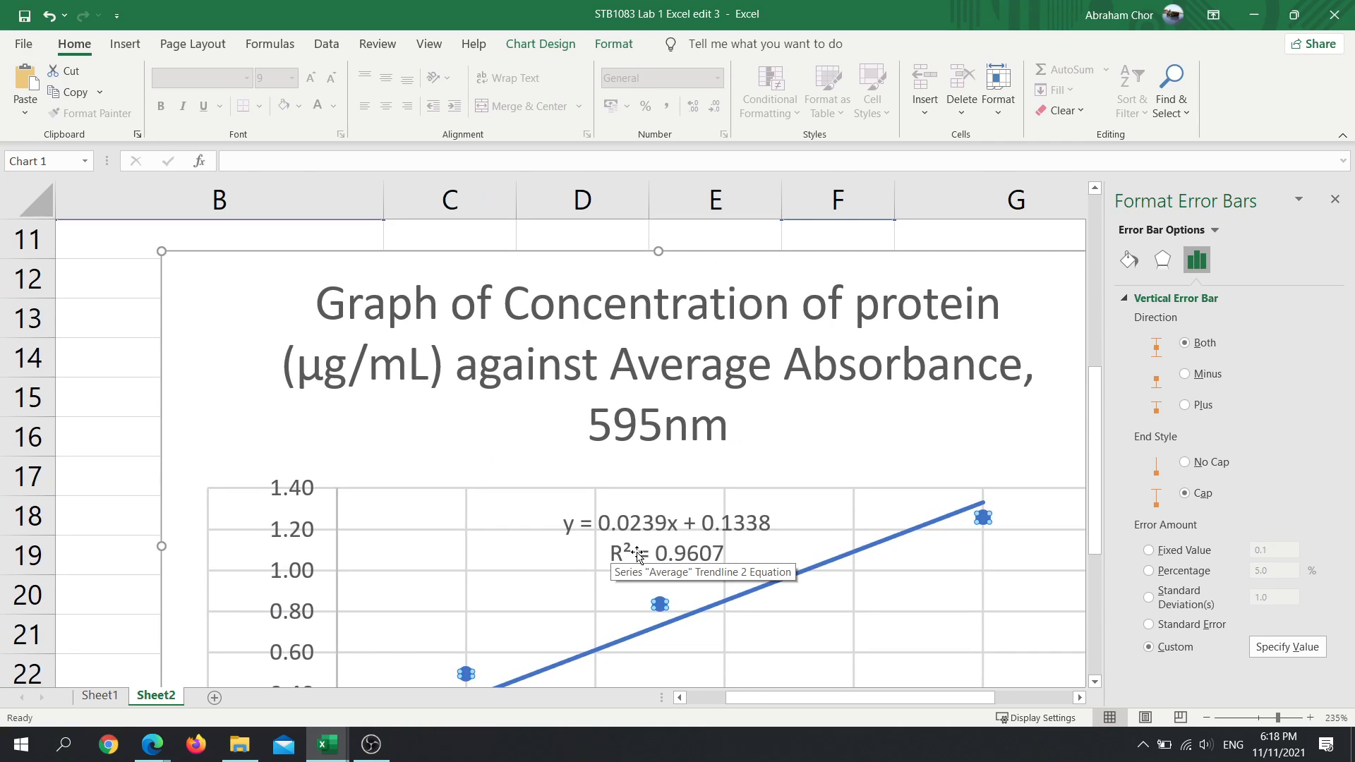
{"action": "scroll", "coordinate": [1000, 549], "scroll_direction": "down", "scroll_amount": 8, "text": "ctrl"}
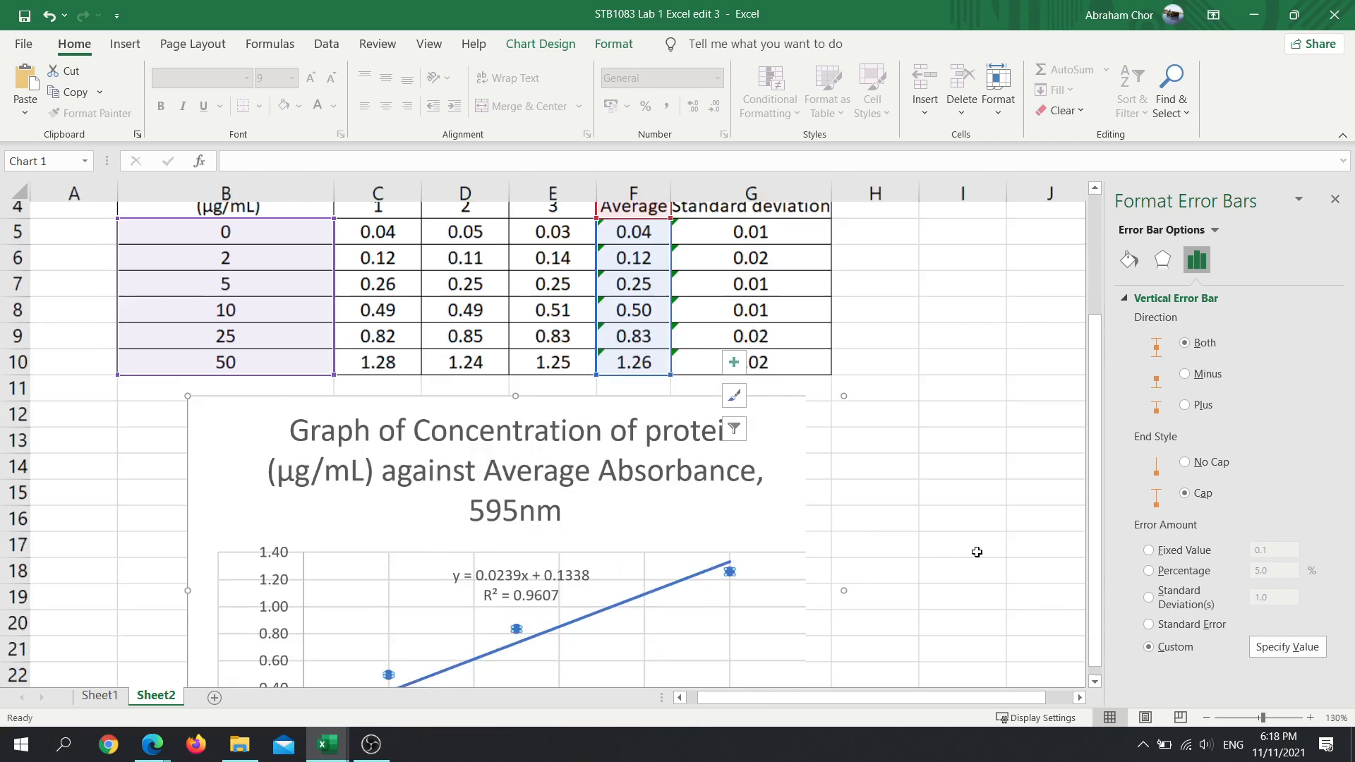
{"action": "left_click", "coordinate": [648, 406]}
{"action": "left_click", "coordinate": [626, 422]}
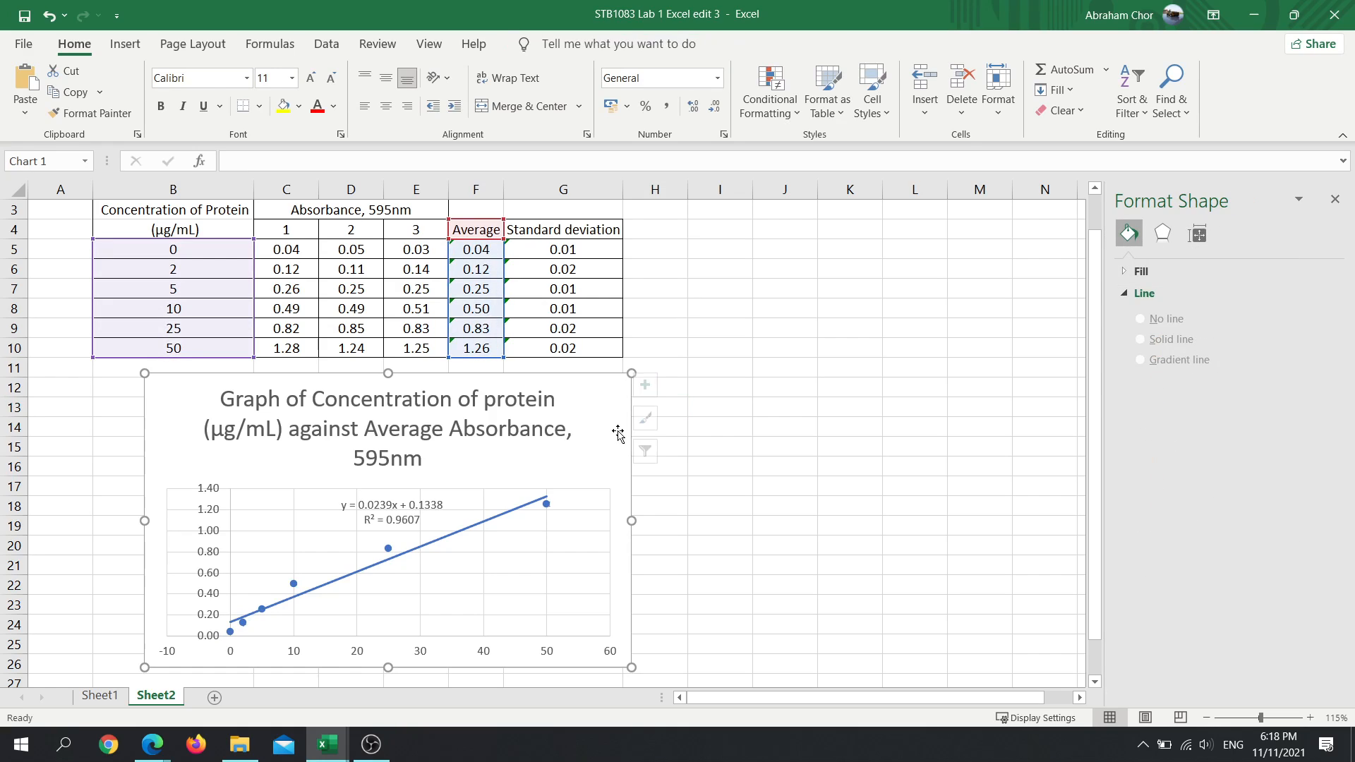
{"action": "left_click", "coordinate": [653, 385]}
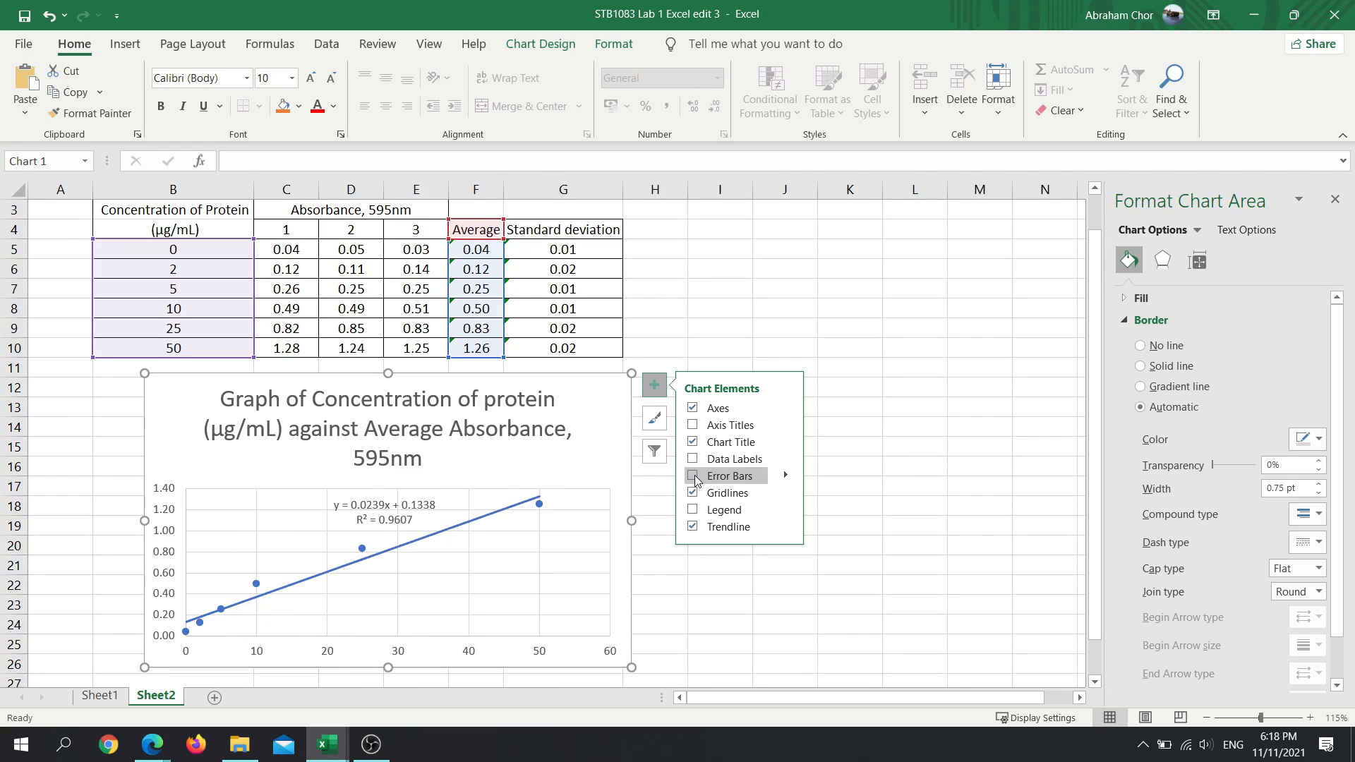
{"action": "left_click", "coordinate": [693, 476]}
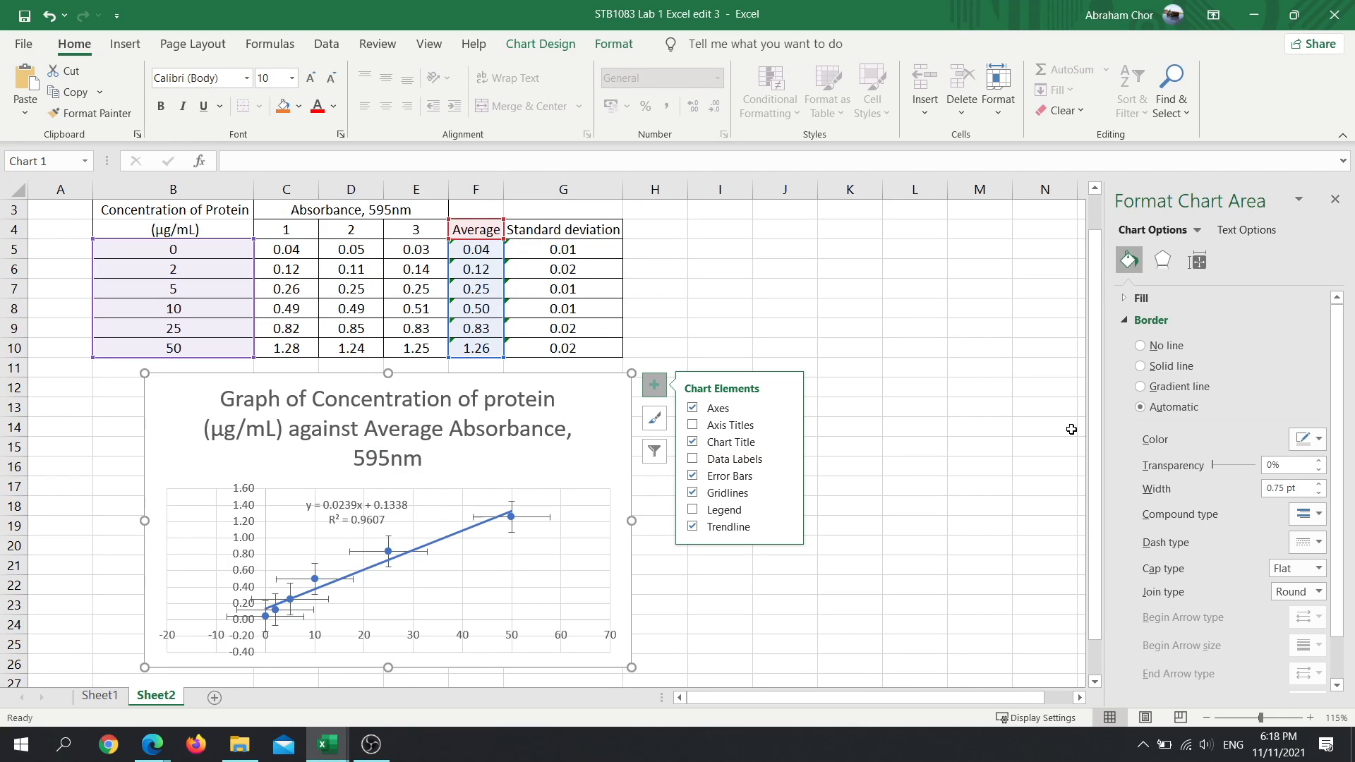
- Set the horizontal error bars of the Sheet2 chart to a fixed value of 0
{"action": "left_click", "coordinate": [785, 477]}
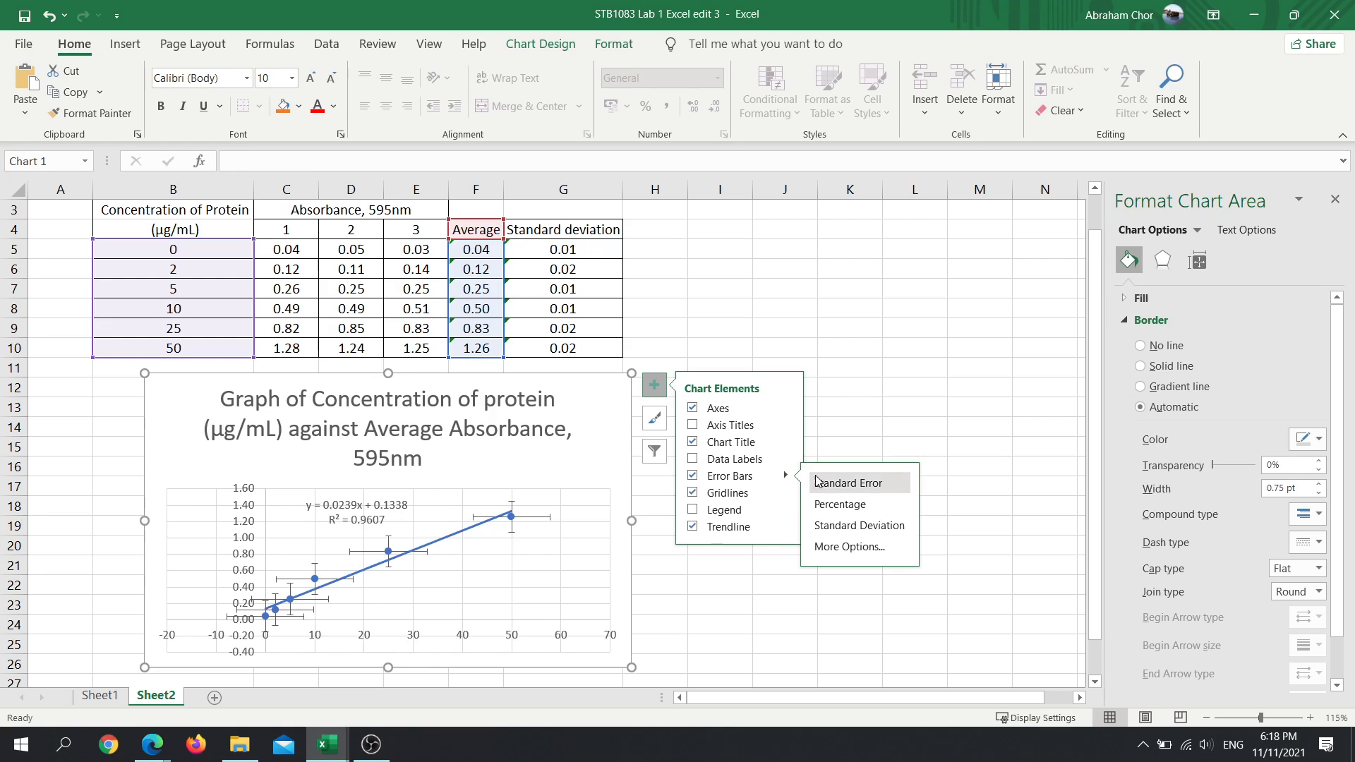
{"action": "left_click", "coordinate": [840, 546]}
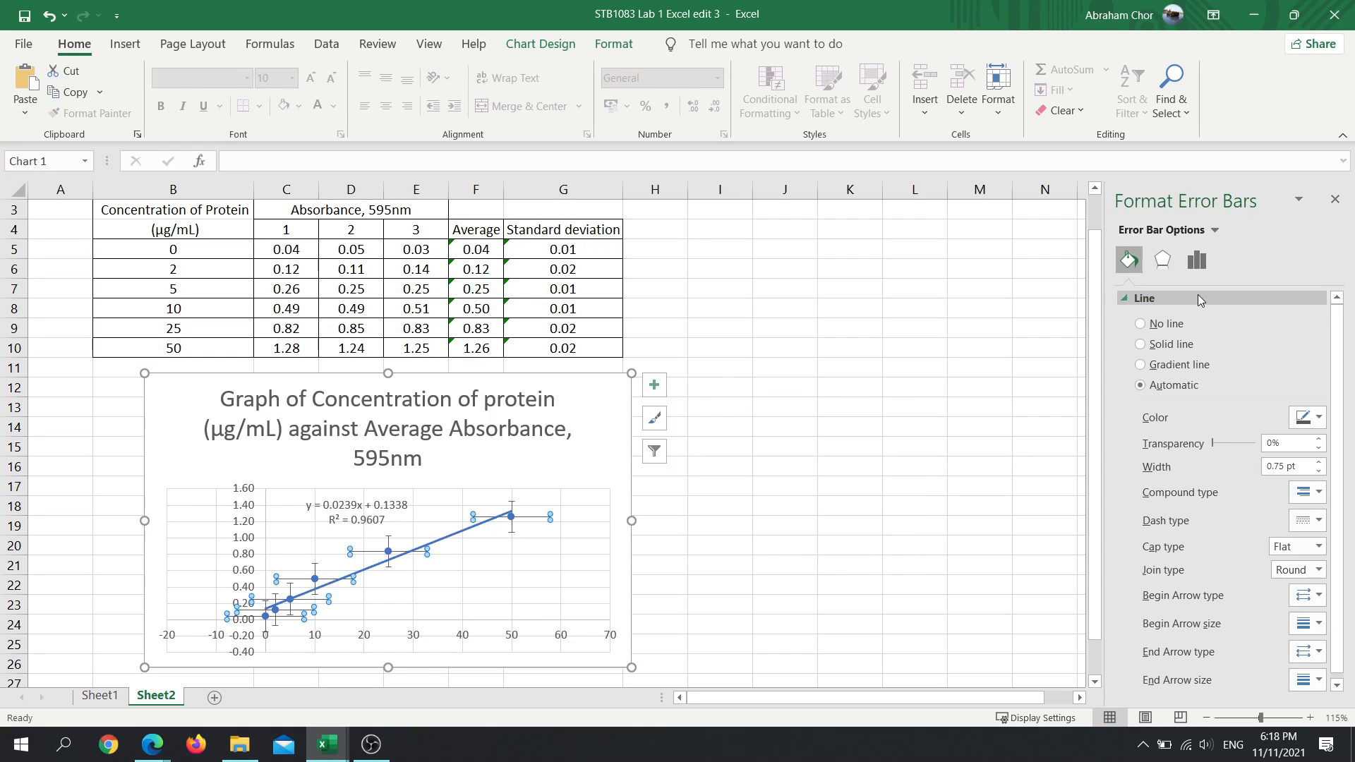
{"action": "left_click", "coordinate": [1198, 260]}
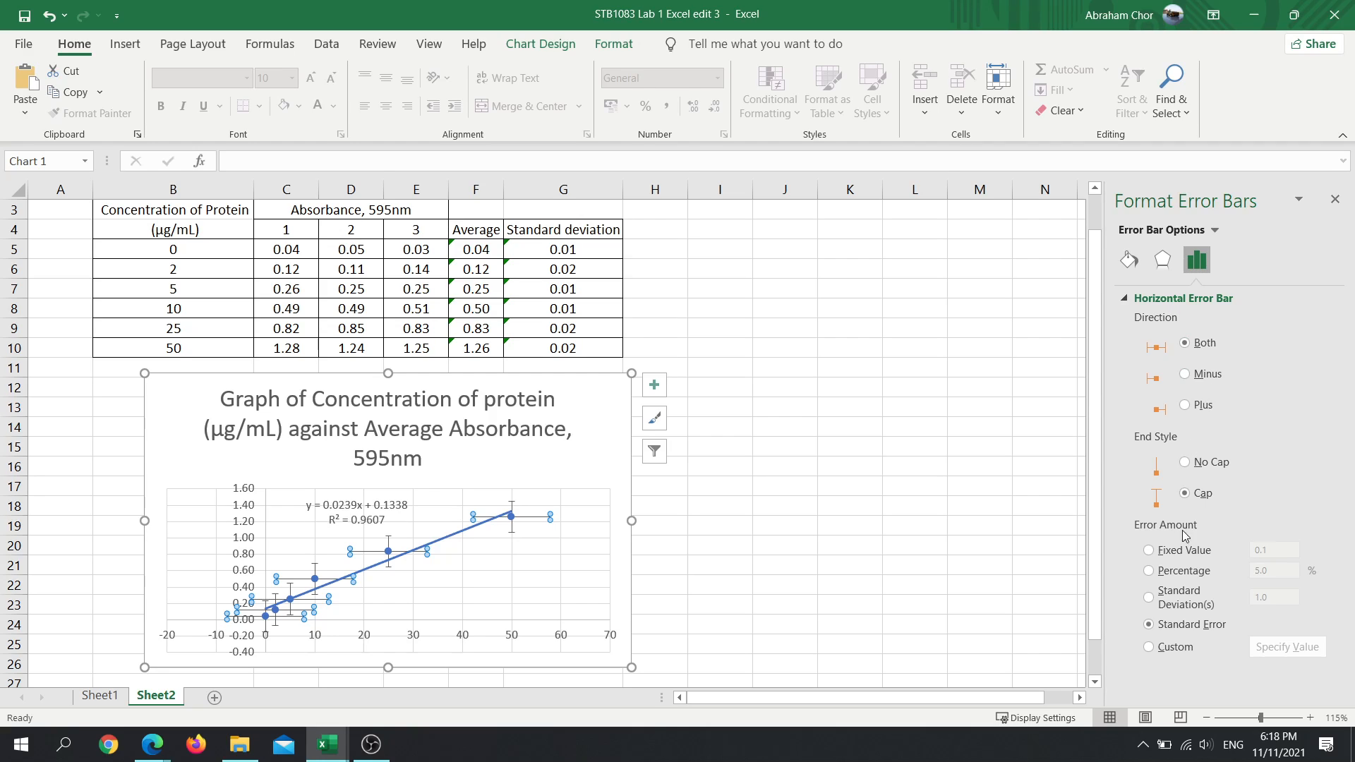
{"action": "left_click", "coordinate": [1150, 551]}
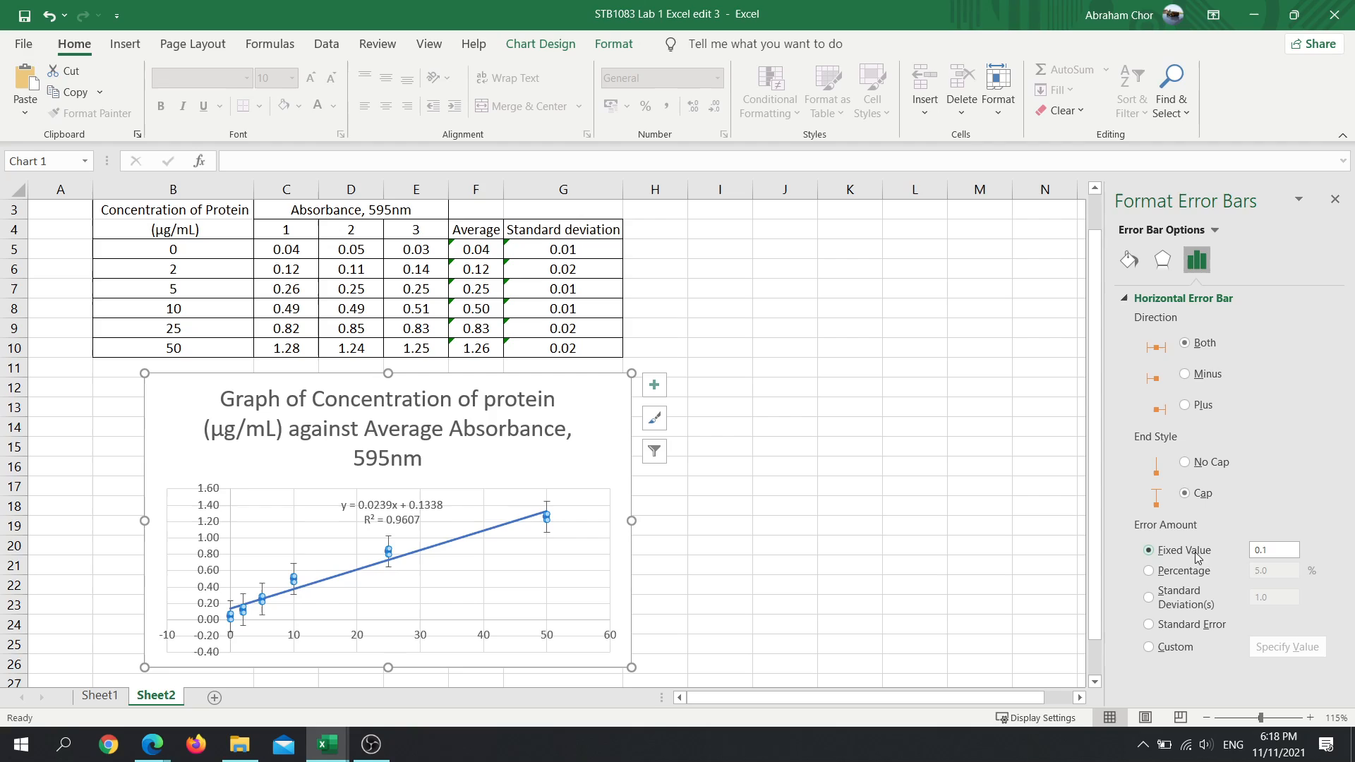
{"action": "left_click_drag", "start_coordinate": [1295, 550], "coordinate": [1253, 561]}
{"action": "type", "text": "0"}
{"action": "key", "text": "Return"}
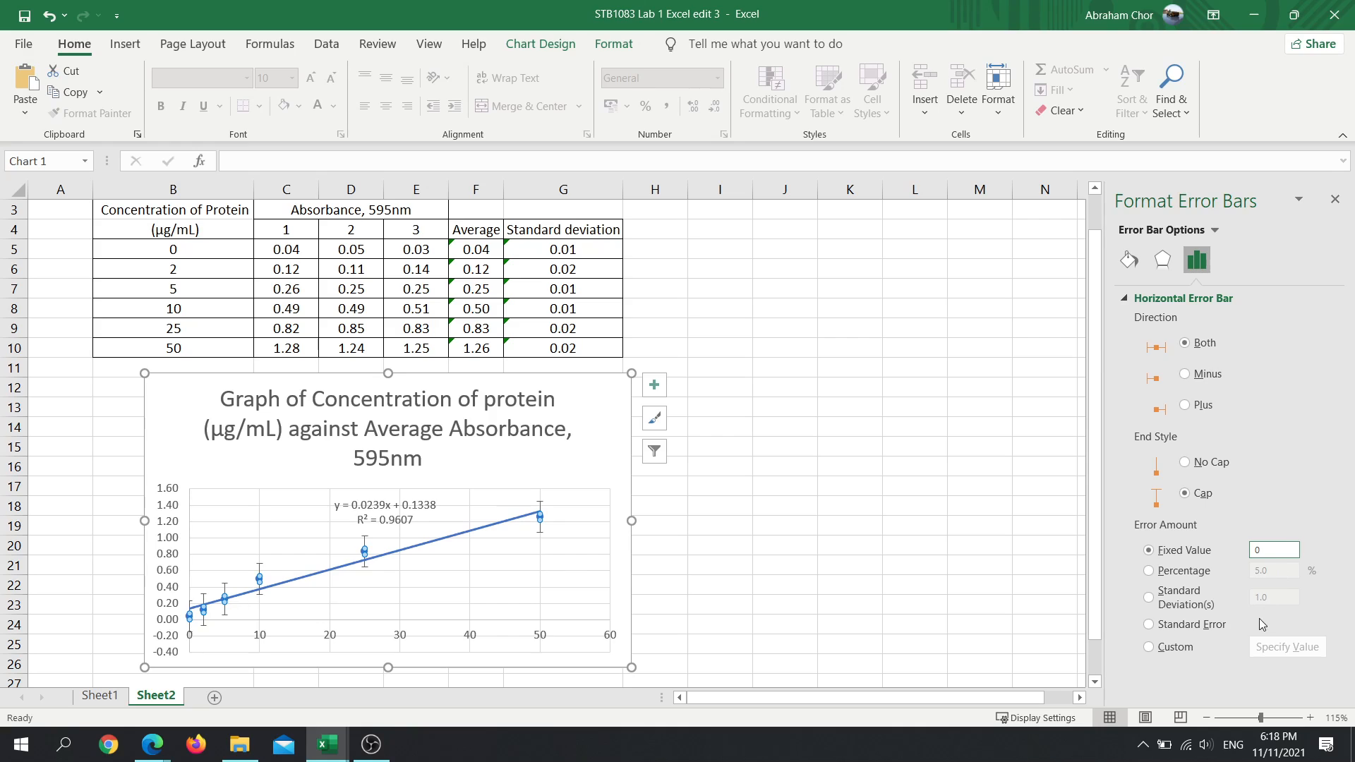
- Switch from the horizontal to the vertical error bars of the Sheet2 chart and choose a custom error amount
{"action": "left_click", "coordinate": [1179, 298]}
{"action": "left_click", "coordinate": [1180, 298]}
{"action": "left_click", "coordinate": [1194, 233]}
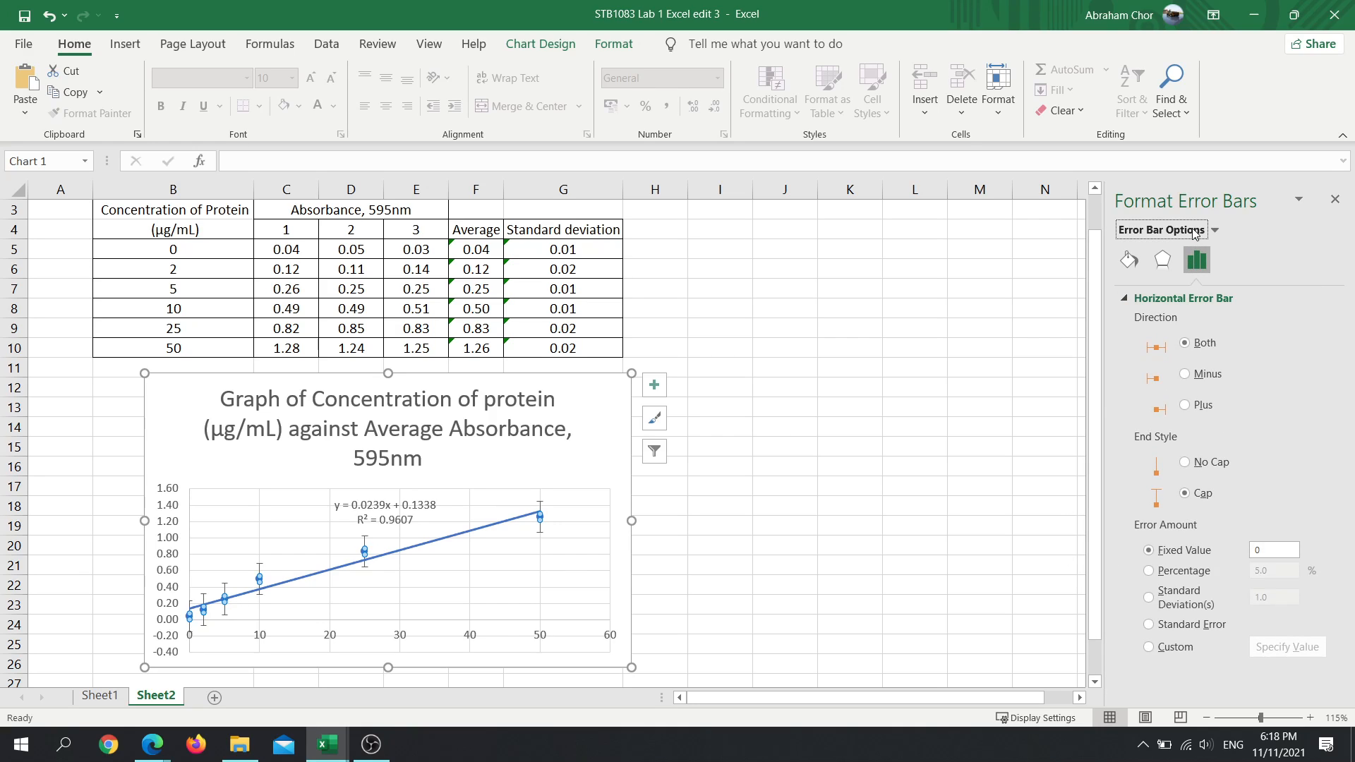
{"action": "left_click", "coordinate": [1214, 231]}
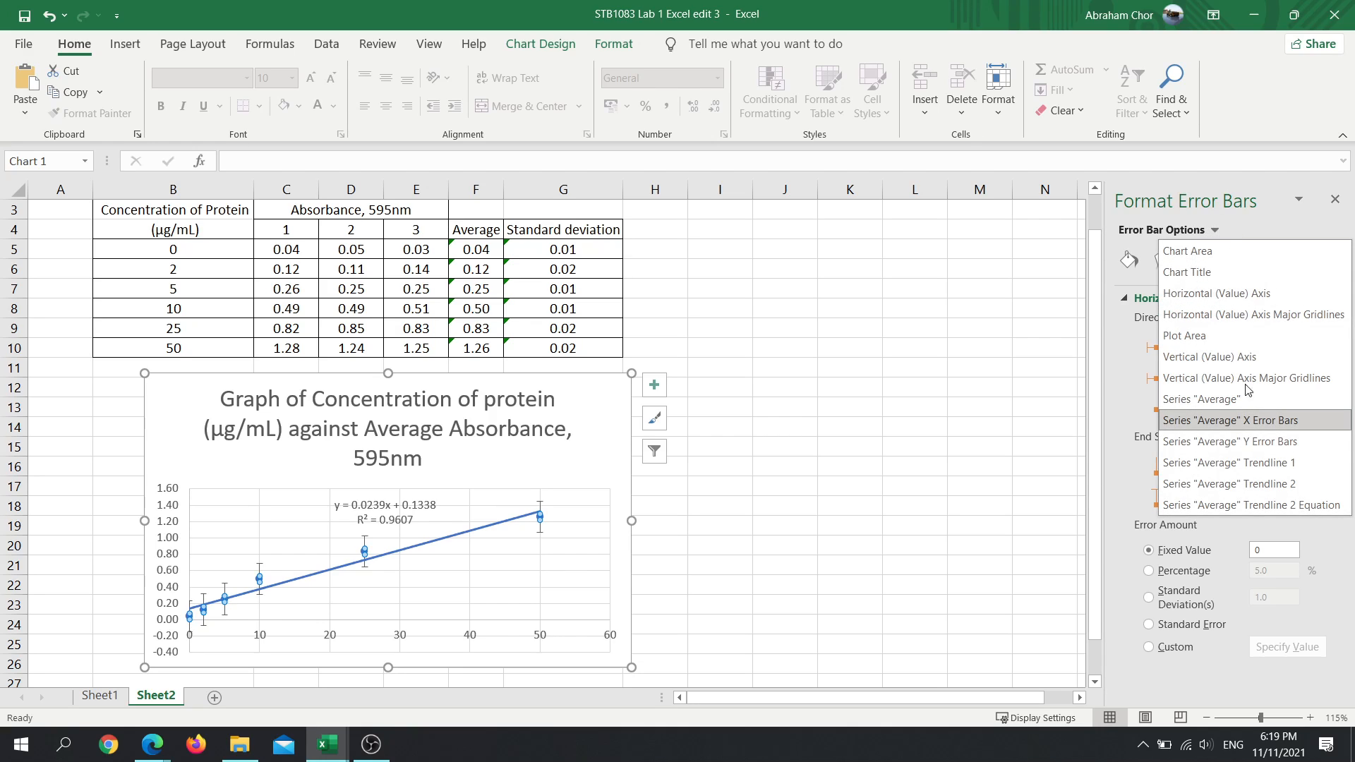
{"action": "left_click", "coordinate": [1259, 443]}
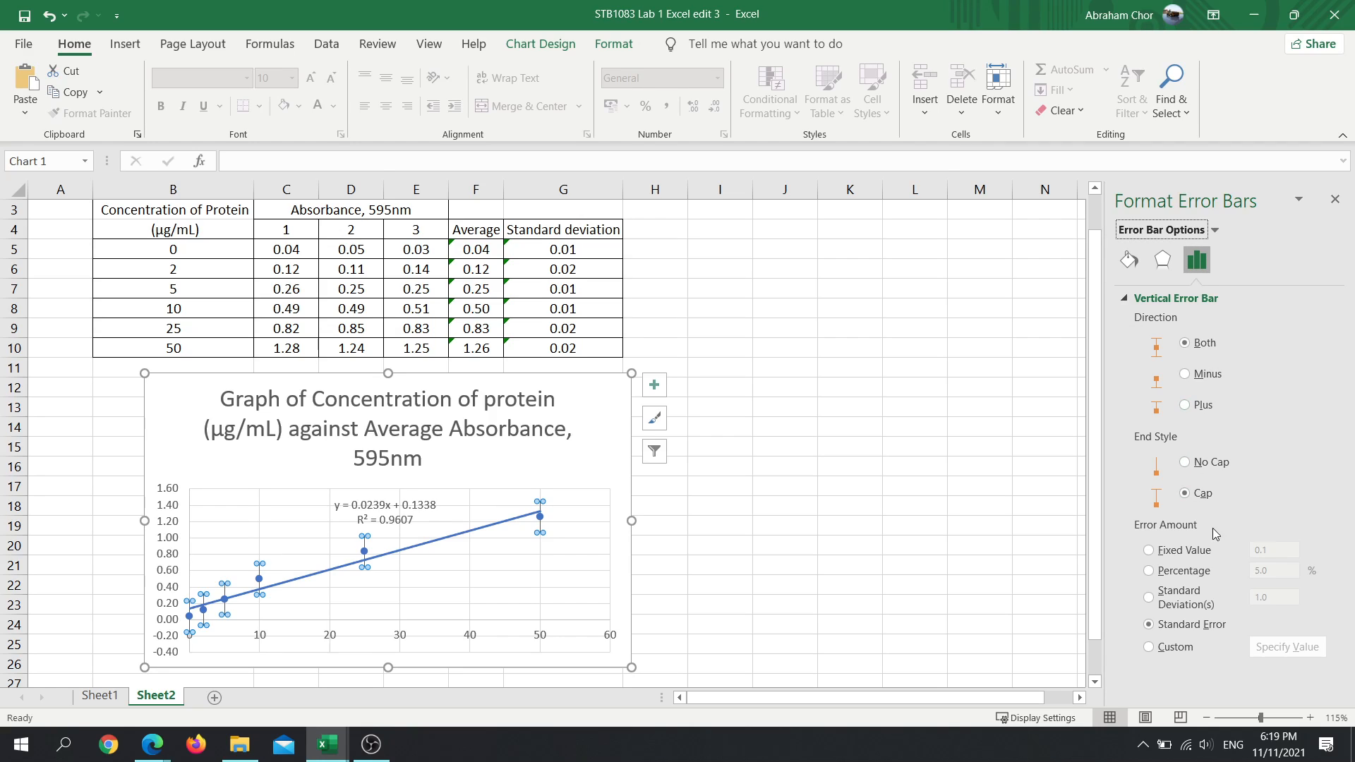
{"action": "left_click", "coordinate": [1149, 648]}
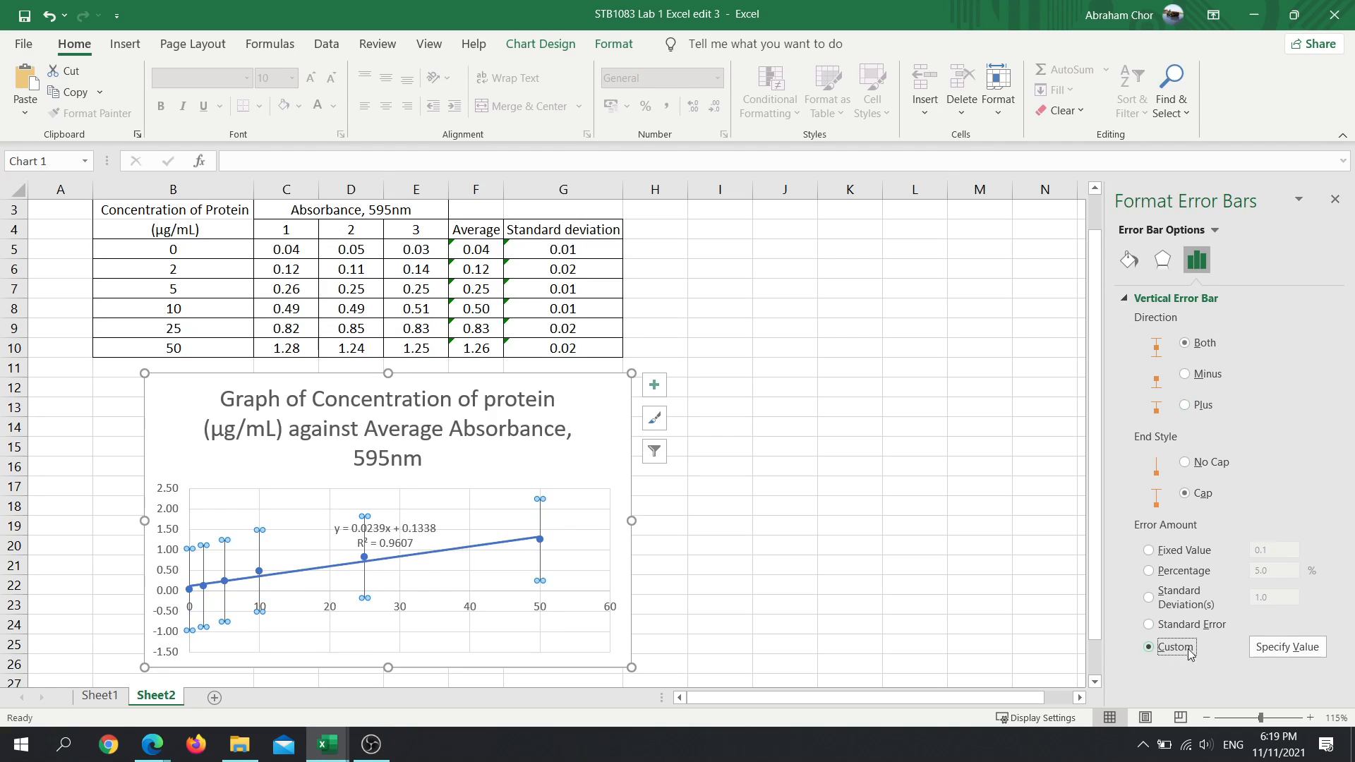
- Specify the standard deviations in Sheet2 G5:G10 as both the positive and negative custom values of the vertical error bars
{"action": "left_click", "coordinate": [1288, 646]}
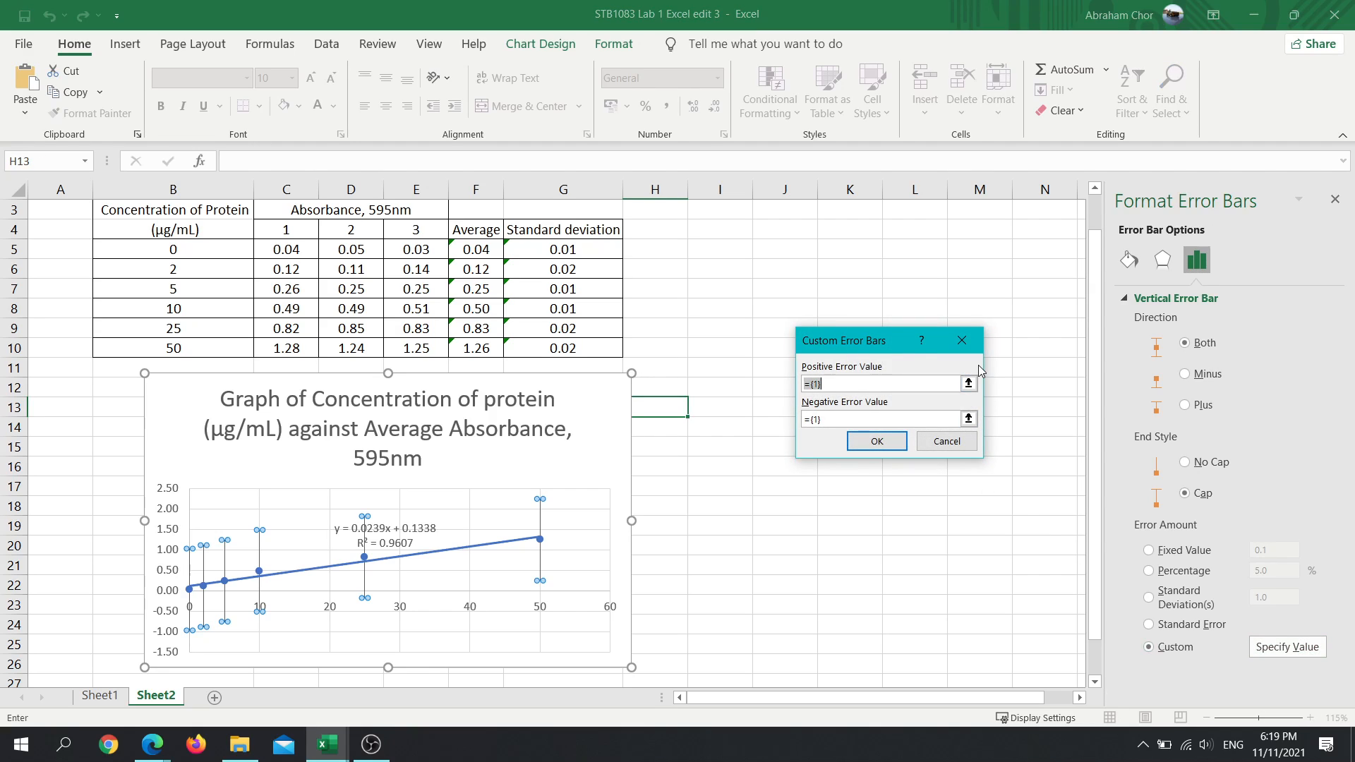
{"action": "left_click", "coordinate": [970, 386]}
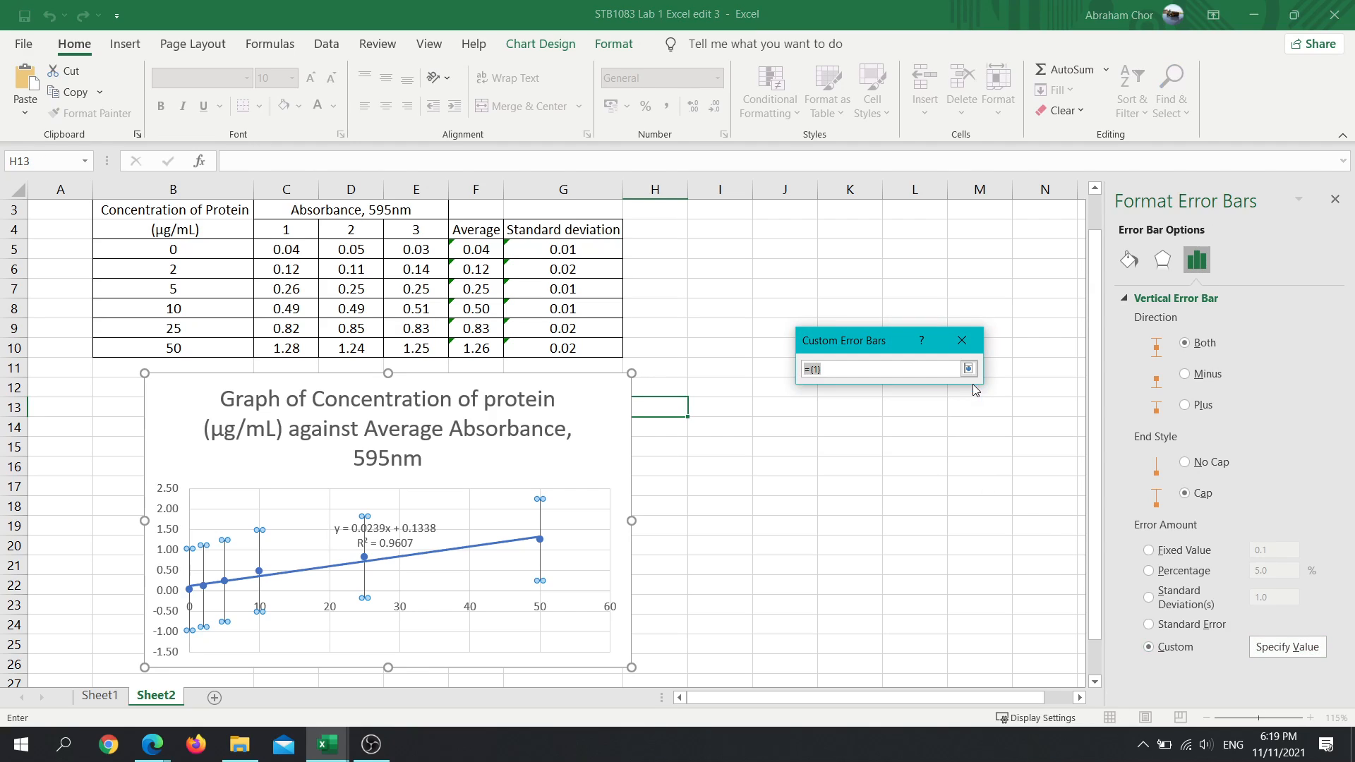
{"action": "left_click_drag", "start_coordinate": [557, 247], "coordinate": [558, 350]}
{"action": "key", "text": "Return"}
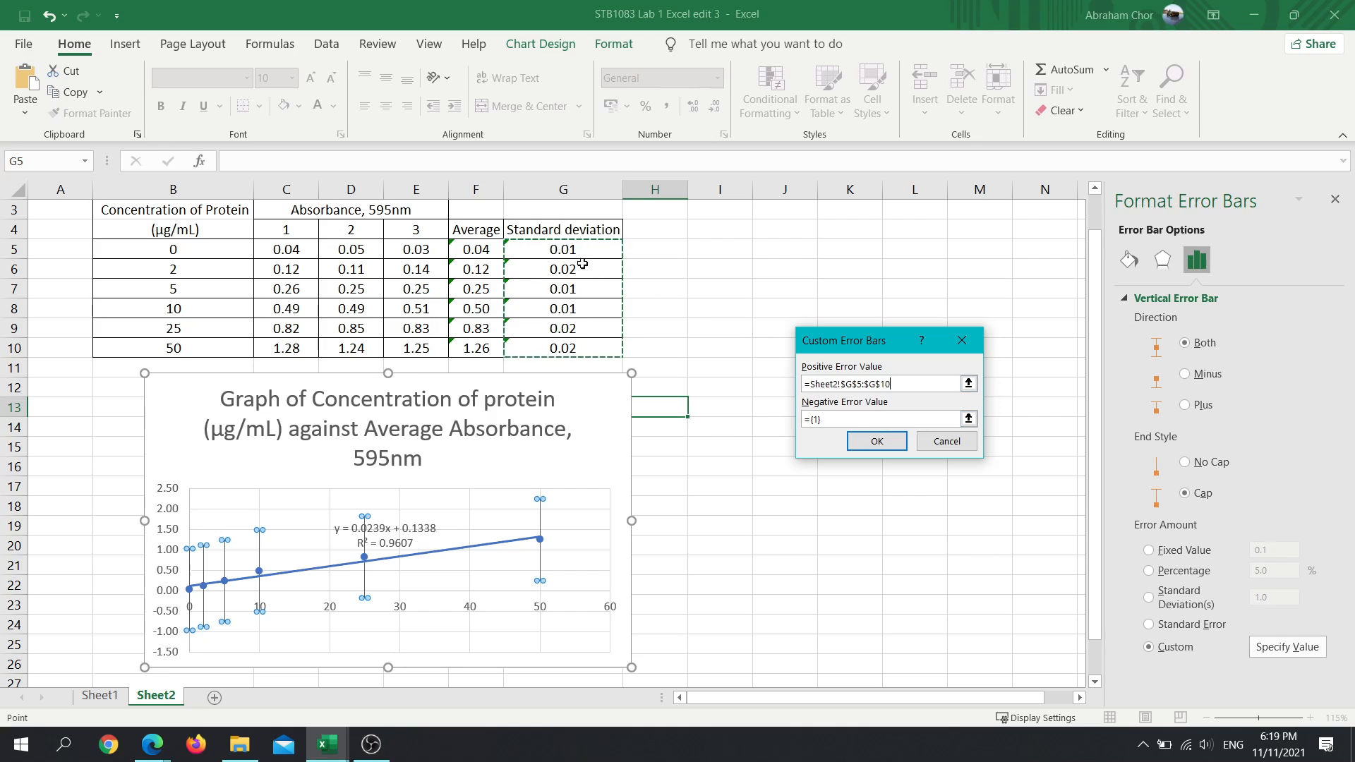
{"action": "left_click", "coordinate": [968, 419]}
{"action": "left_click_drag", "start_coordinate": [600, 250], "coordinate": [604, 349]}
{"action": "key", "text": "Return"}
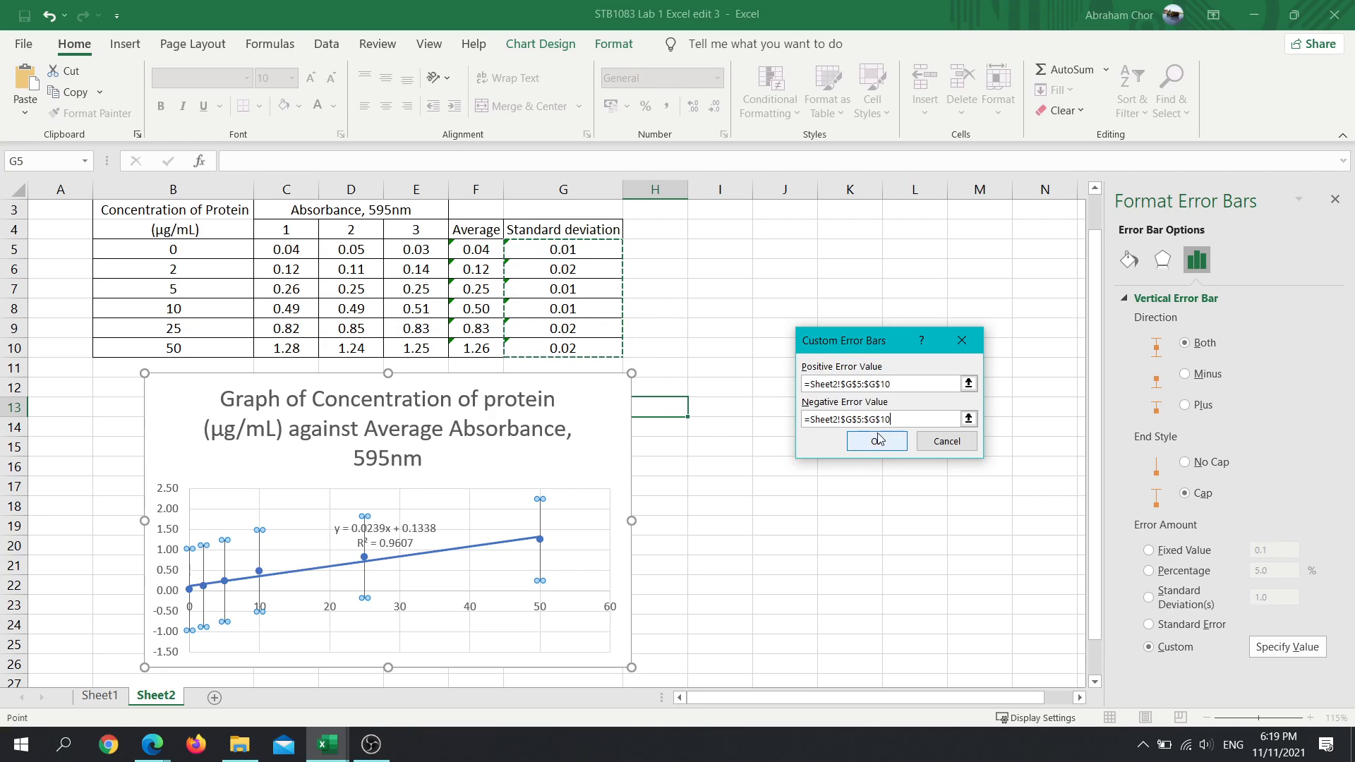
{"action": "left_click", "coordinate": [876, 440]}
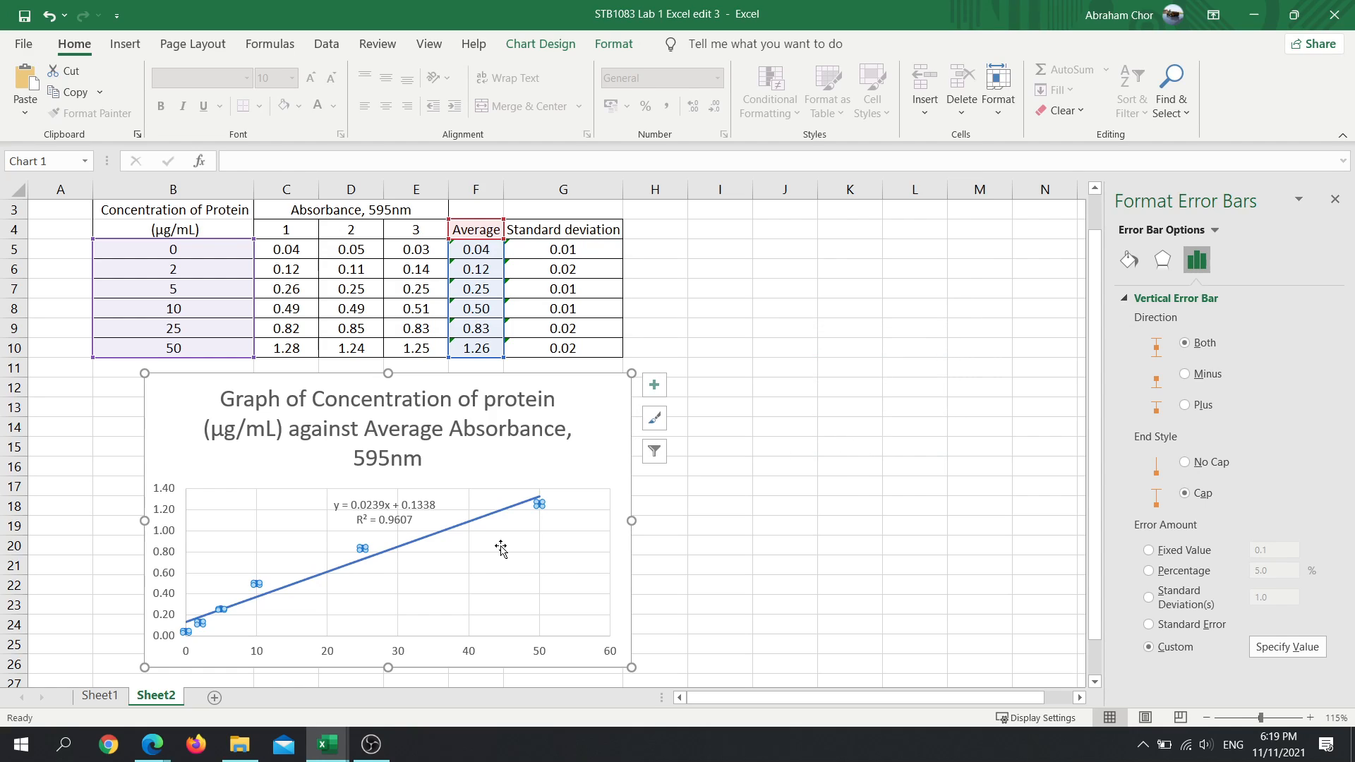
- Examine the error bars around the data points of the Sheet2 chart up close
{"action": "scroll", "coordinate": [532, 535], "scroll_direction": "up", "scroll_amount": 13, "text": "ctrl"}
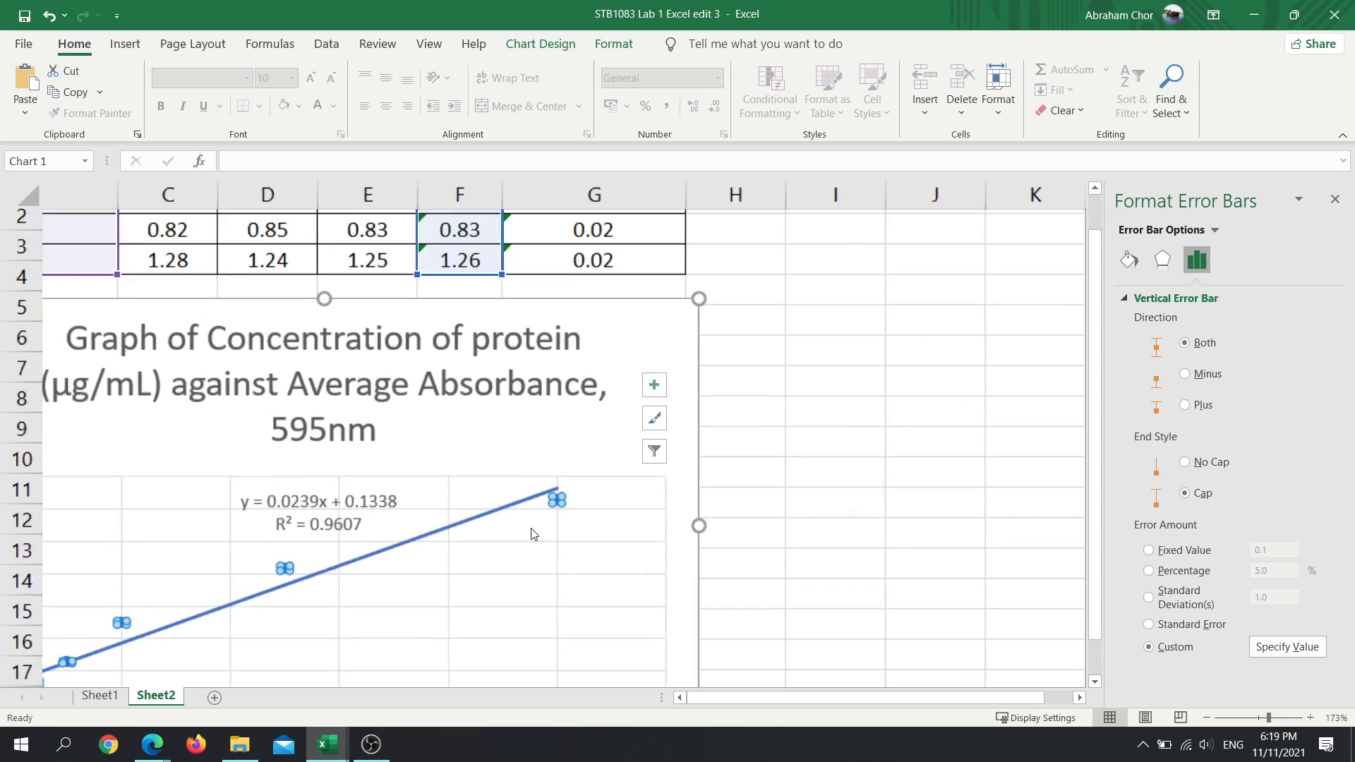
{"action": "scroll", "coordinate": [535, 542], "scroll_direction": "down", "scroll_amount": 6}
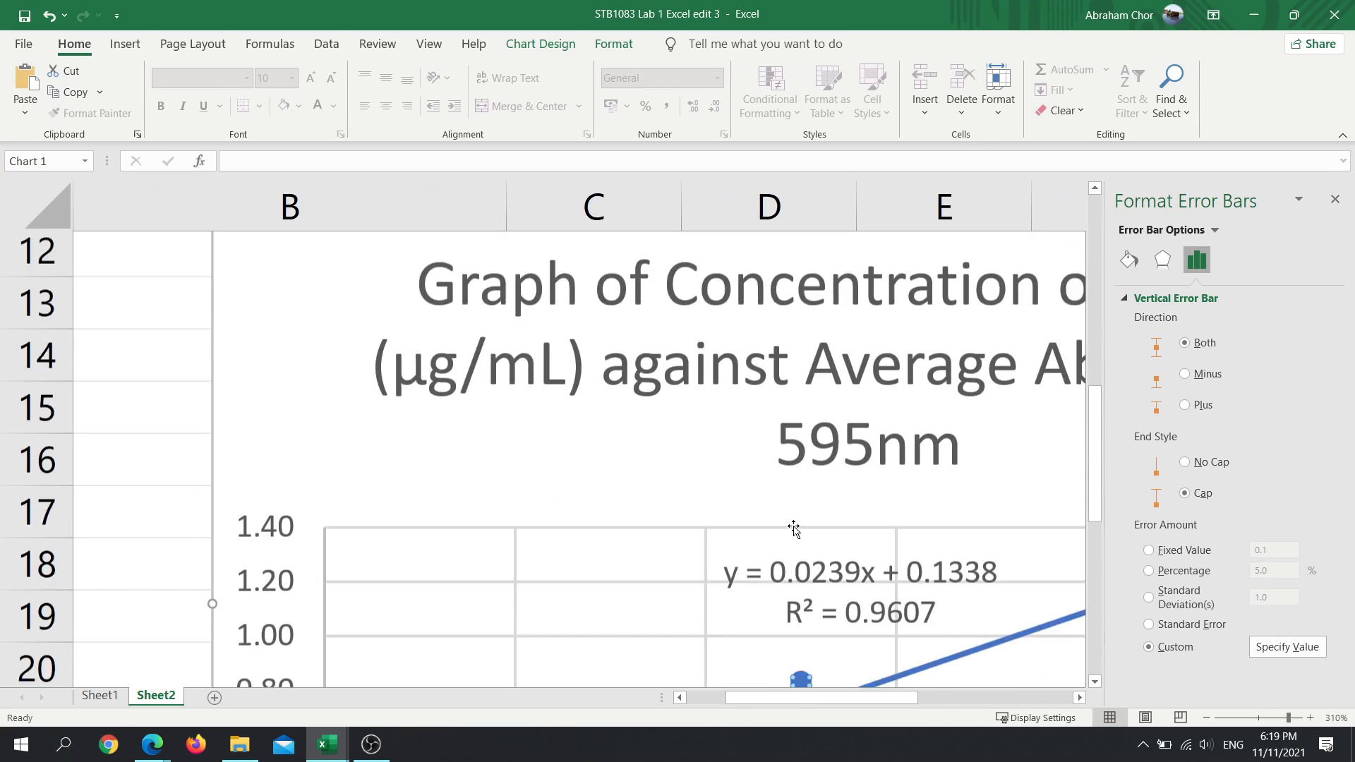
{"action": "scroll", "coordinate": [536, 482], "scroll_direction": "up", "scroll_amount": 4}
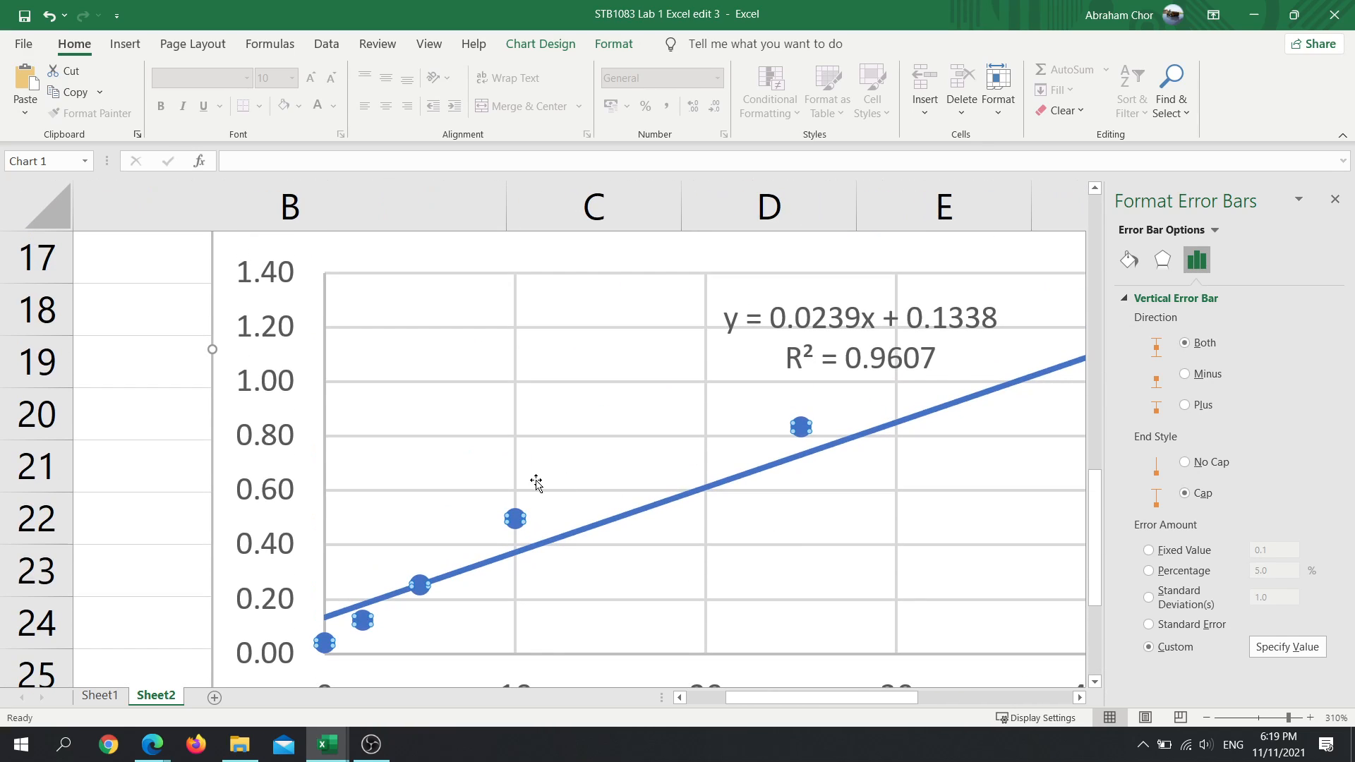
{"action": "left_click", "coordinate": [514, 520]}
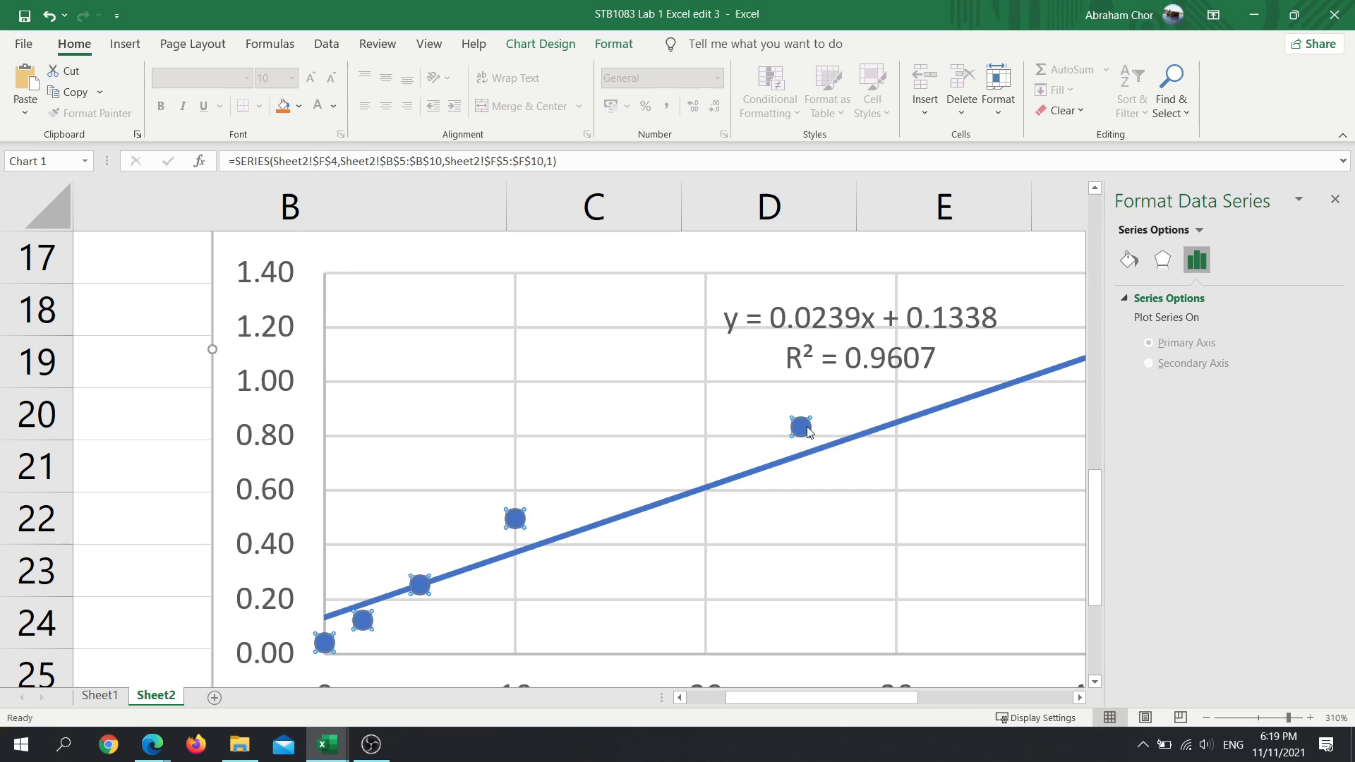
- Look up the error amount settings of the vertical error bars in the Sheet1 chart
{"action": "left_click", "coordinate": [99, 696]}
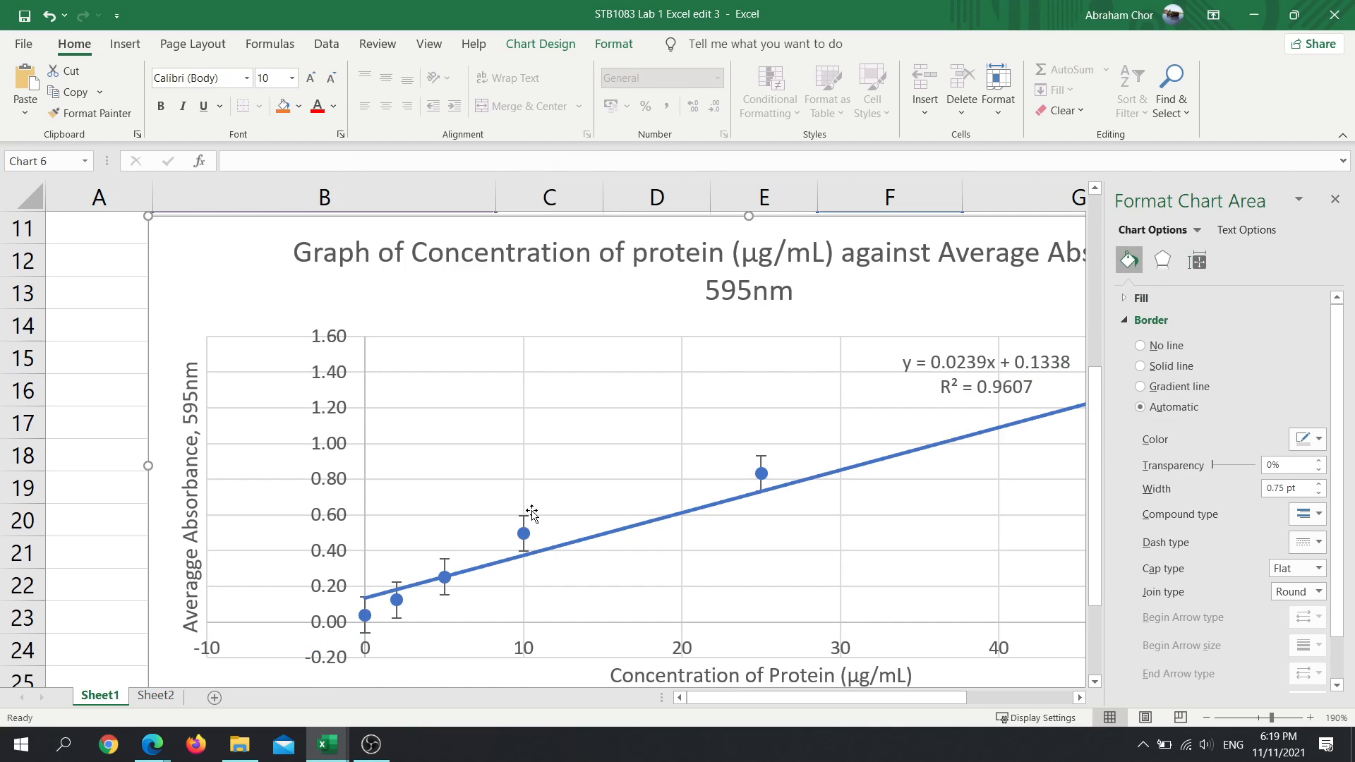
{"action": "left_click", "coordinate": [523, 518]}
{"action": "left_click", "coordinate": [523, 522]}
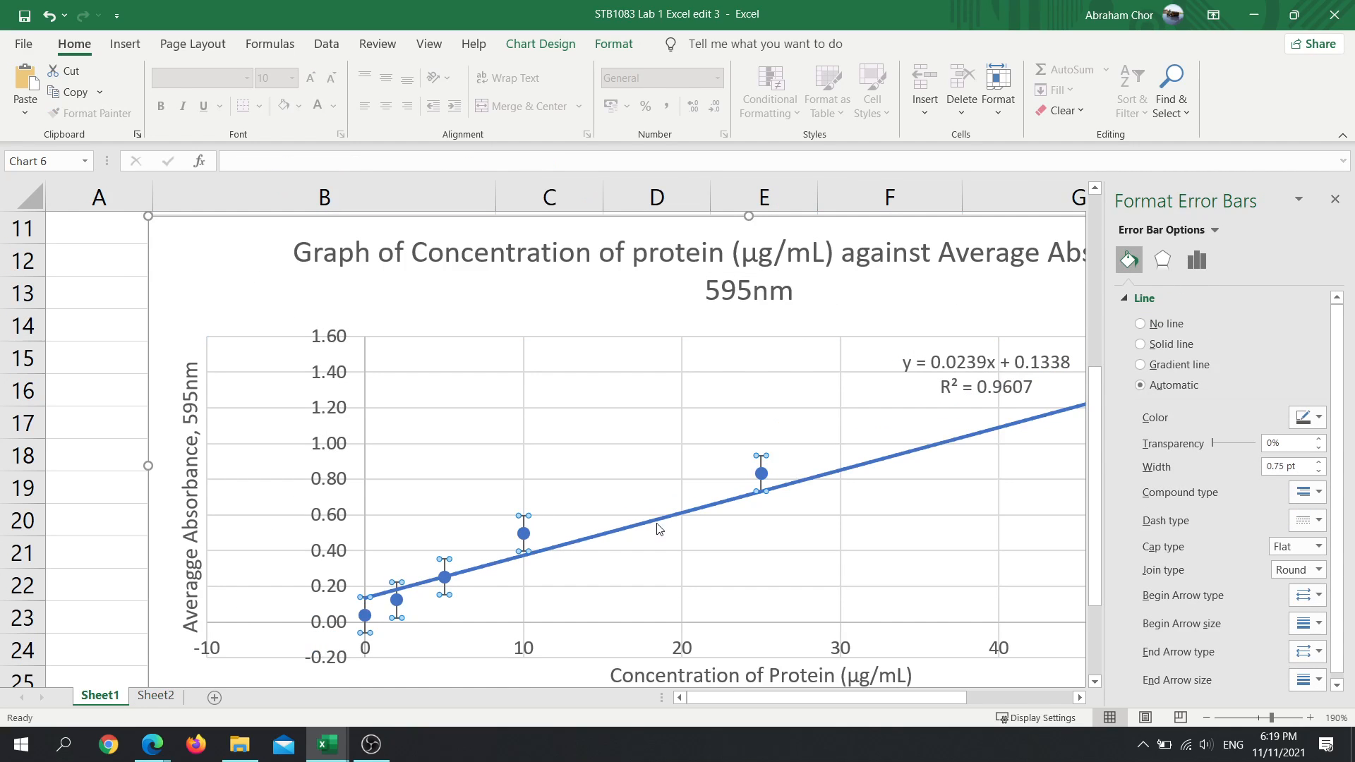
{"action": "scroll", "coordinate": [1226, 437], "scroll_direction": "down", "scroll_amount": 2}
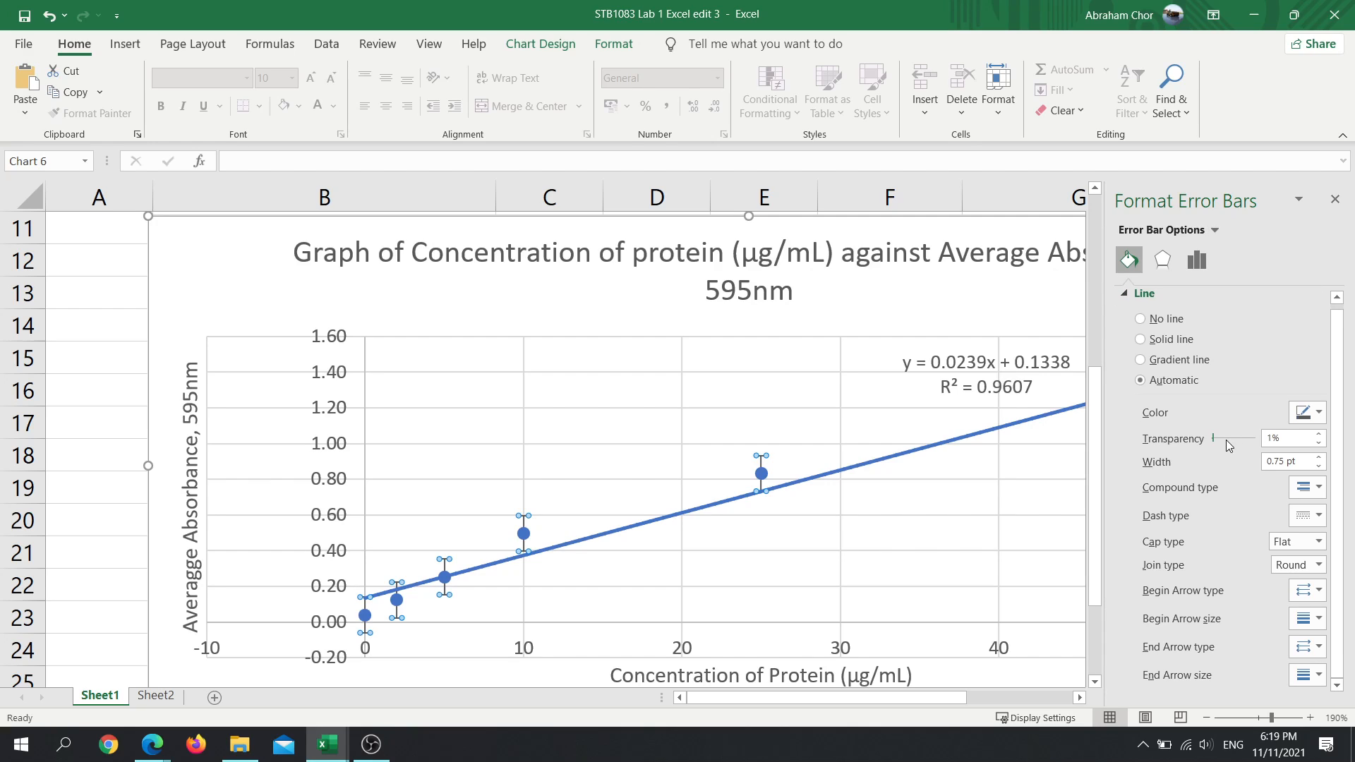
{"action": "left_click", "coordinate": [1192, 260]}
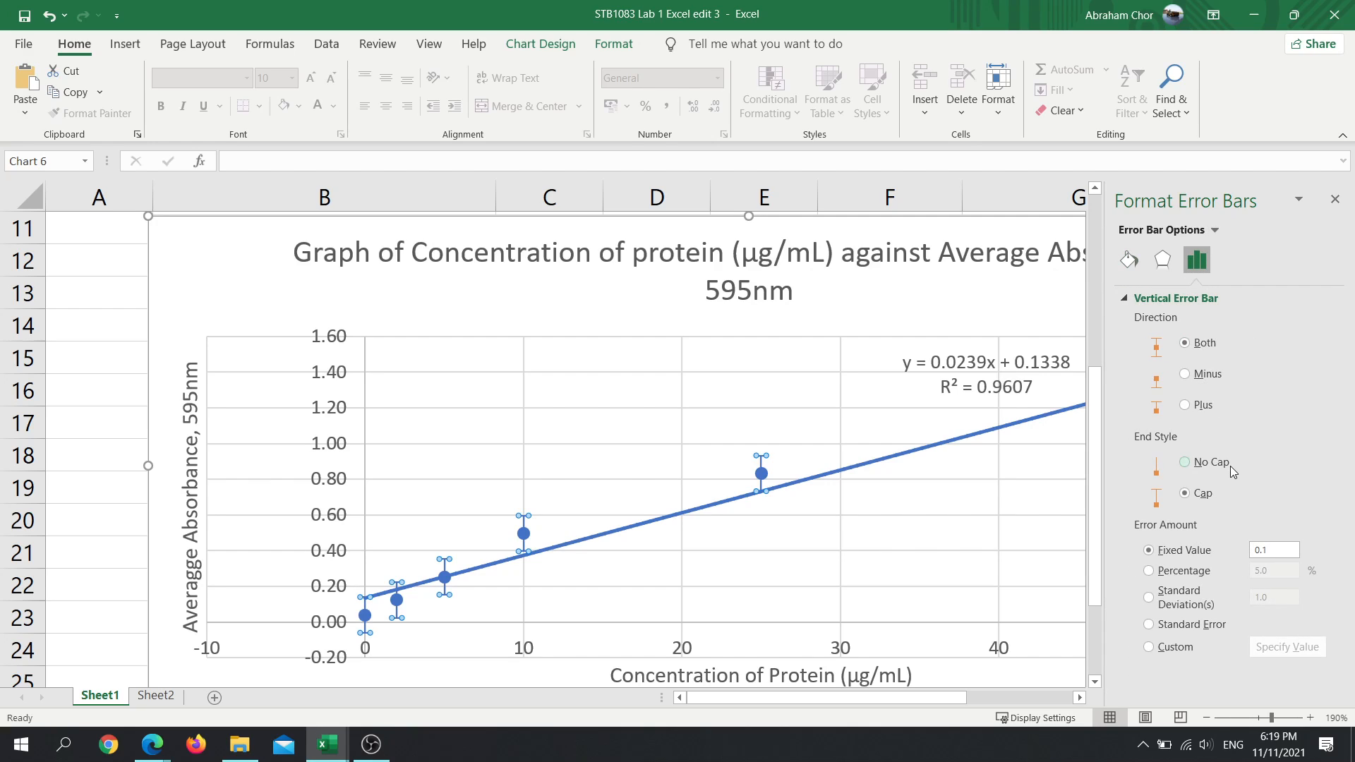
{"action": "left_click", "coordinate": [683, 566]}
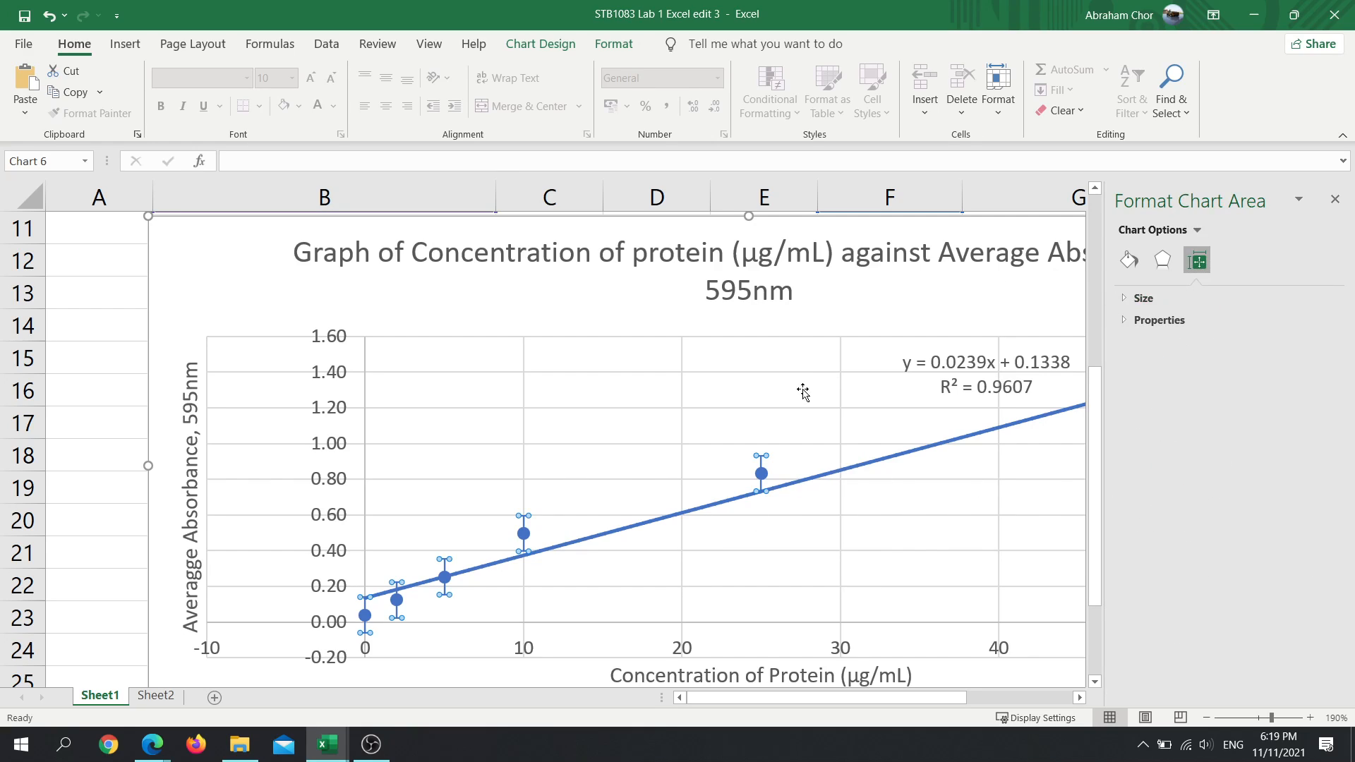
{"action": "left_click", "coordinate": [769, 456]}
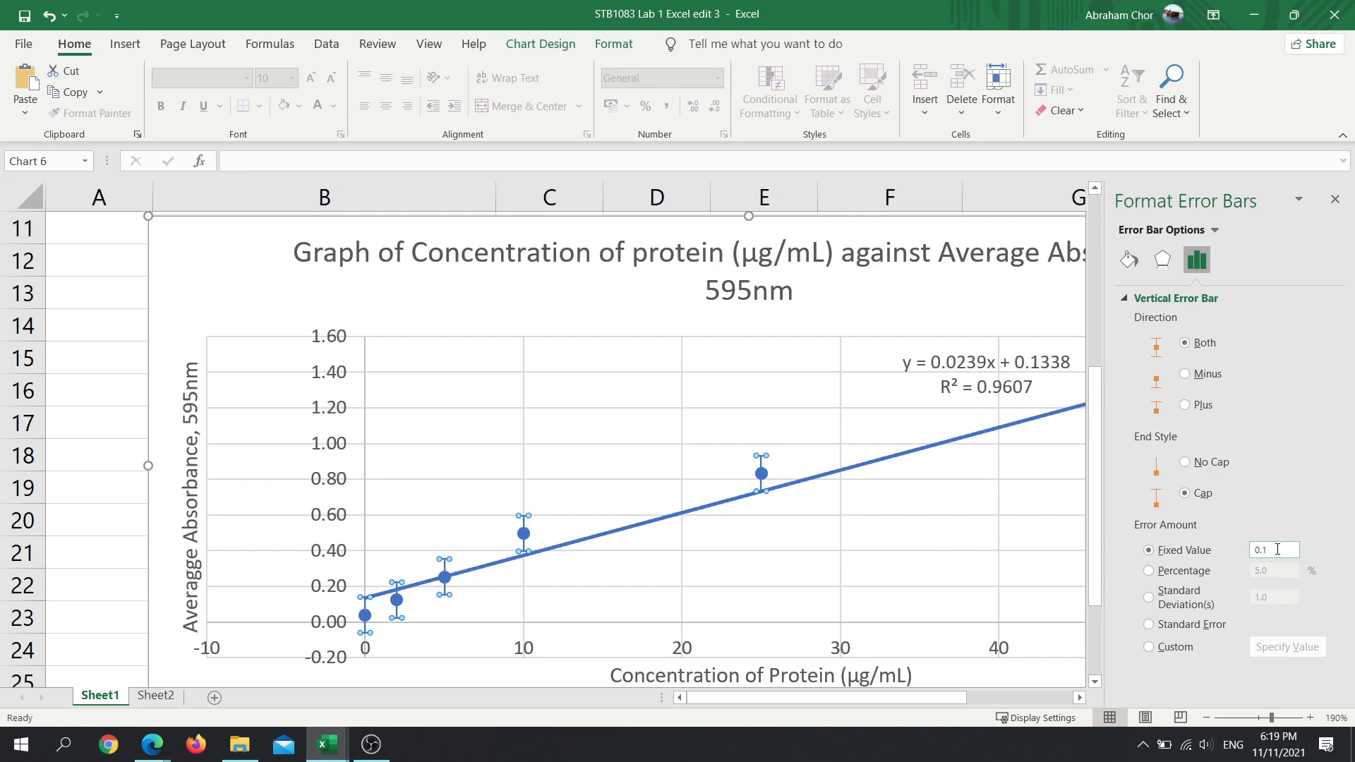
{"action": "left_click", "coordinate": [686, 353]}
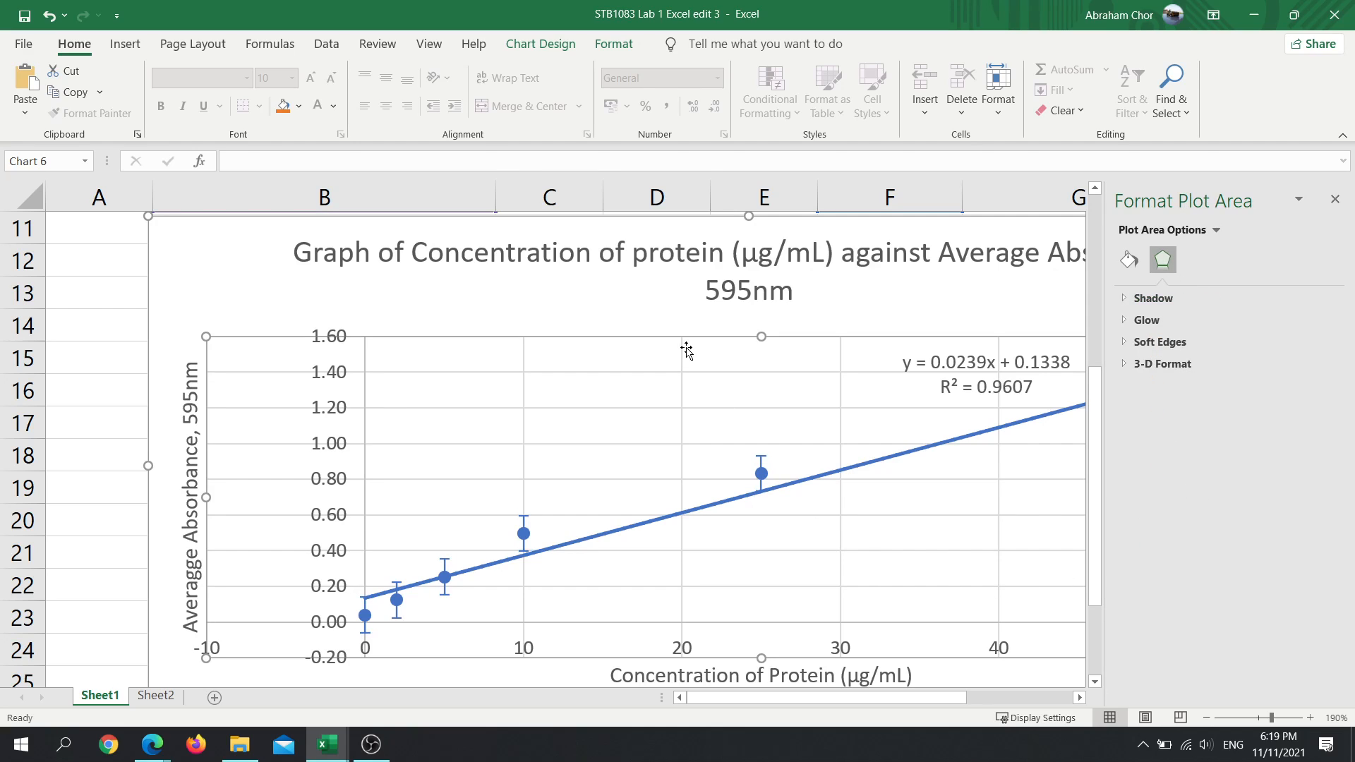
- Compare the standard deviations in the Sheet1 table with the error bars drawn in its chart
{"action": "scroll", "coordinate": [716, 396], "scroll_direction": "up", "scroll_amount": 3}
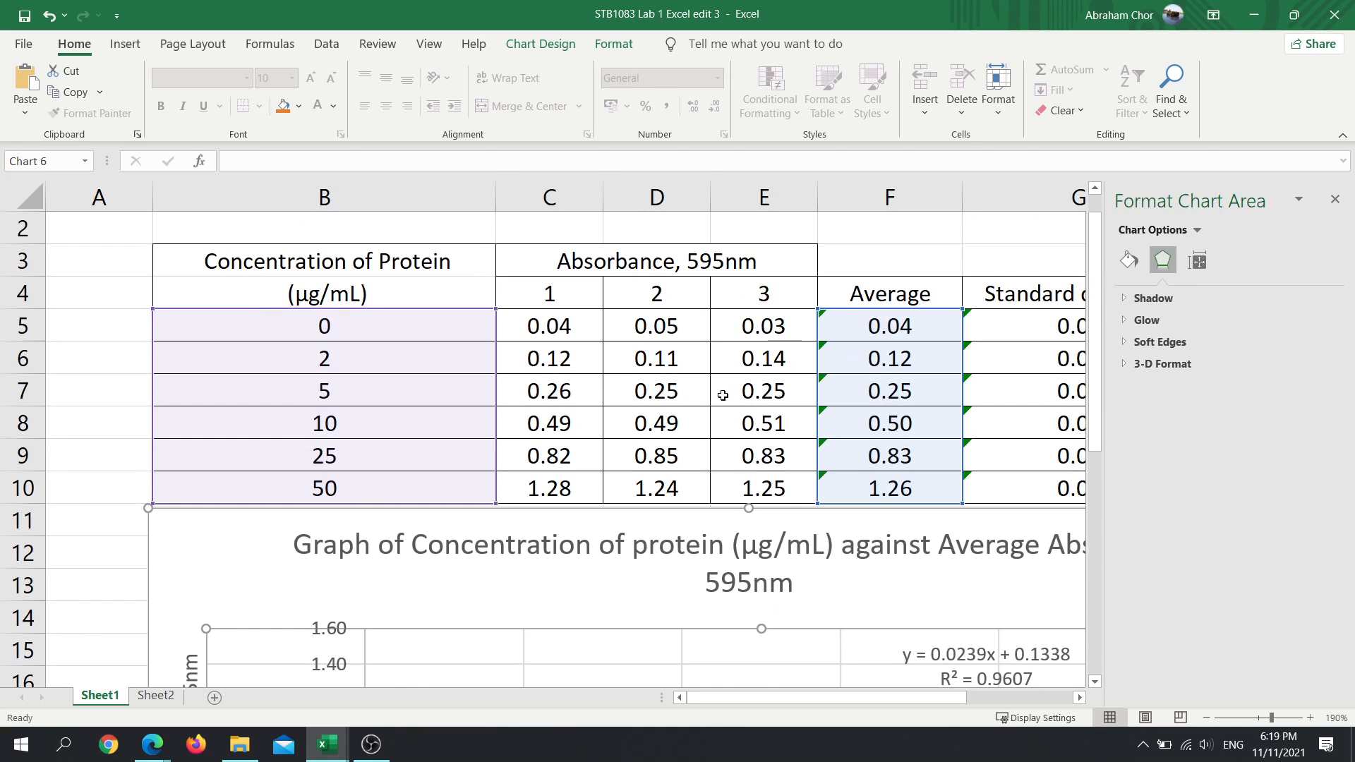
{"action": "left_click_drag", "start_coordinate": [907, 698], "coordinate": [954, 697]}
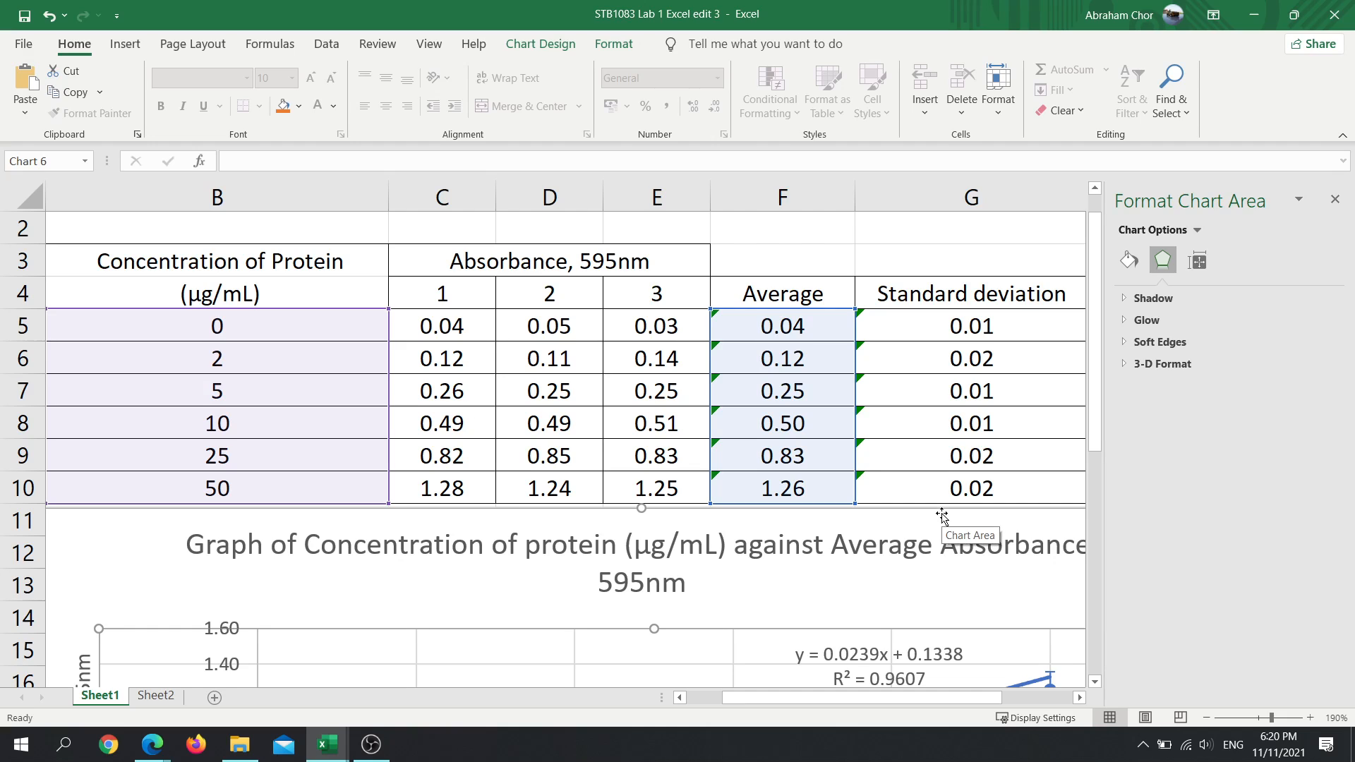
{"action": "scroll", "coordinate": [942, 517], "scroll_direction": "down", "scroll_amount": 4}
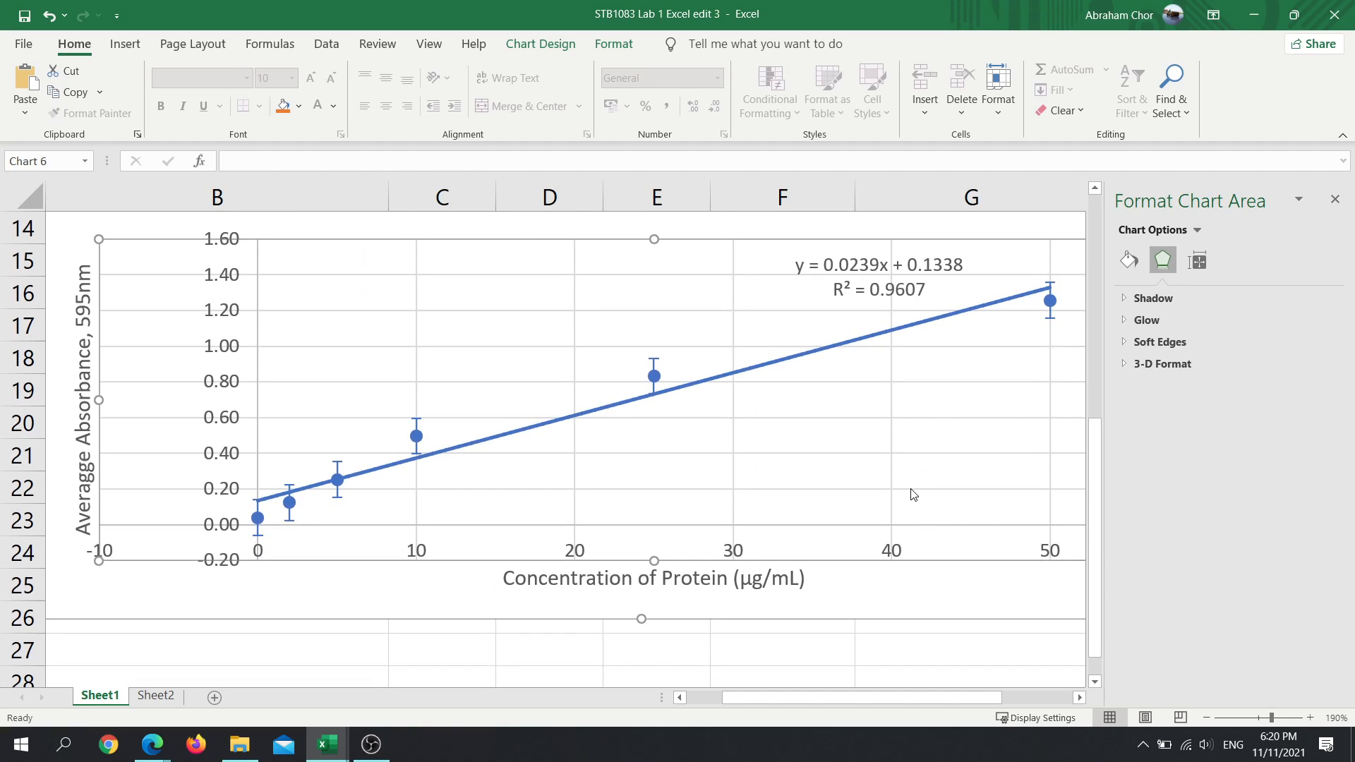
{"action": "scroll", "coordinate": [912, 494], "scroll_direction": "up", "scroll_amount": 4}
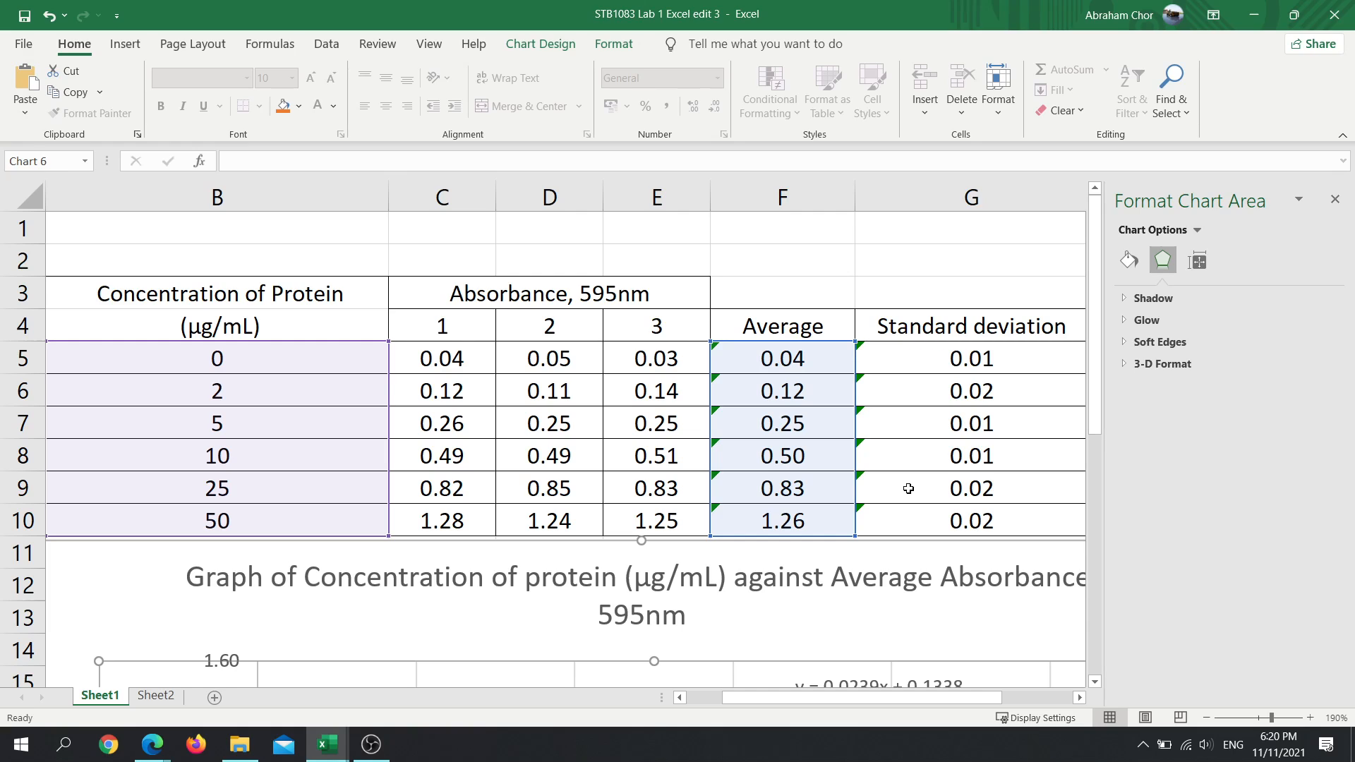
{"action": "scroll", "coordinate": [986, 364], "scroll_direction": "down", "scroll_amount": 4}
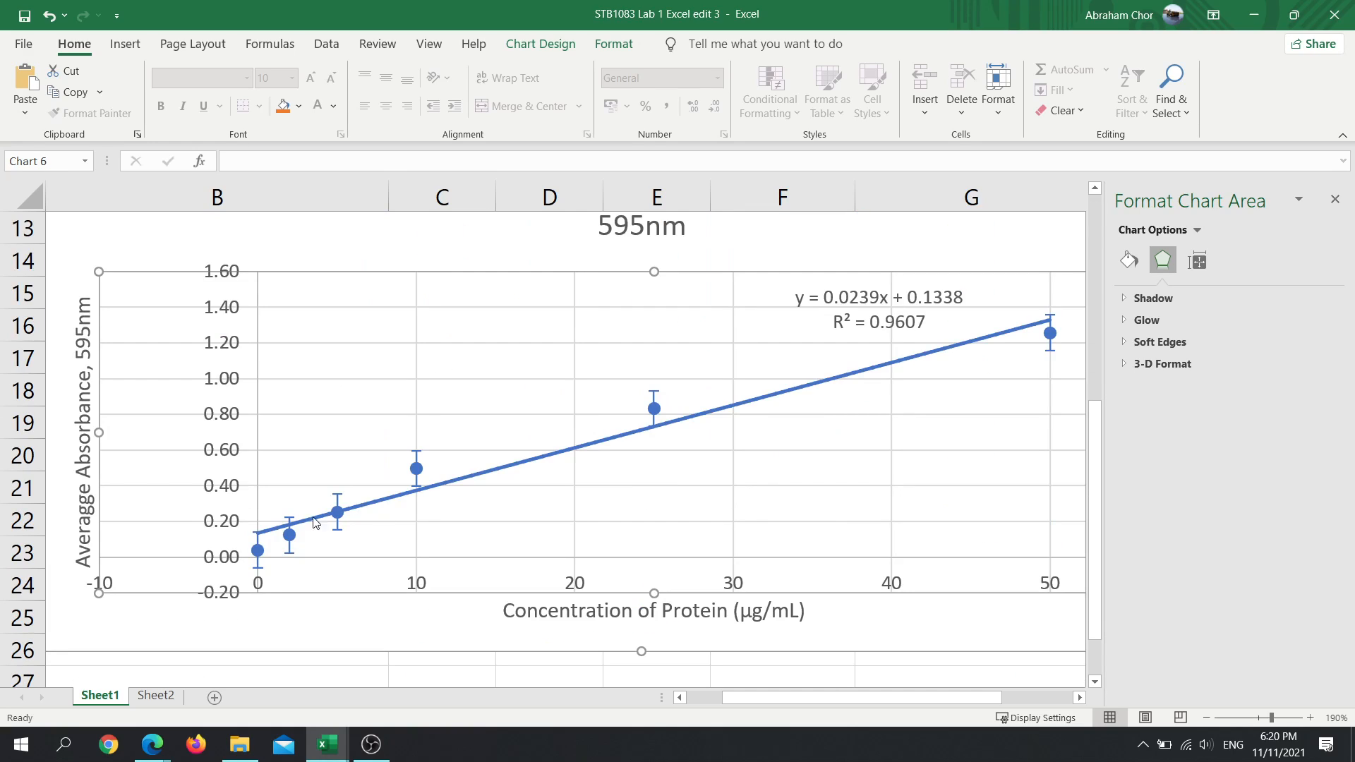
- Select the Series 1 Y error bars of the Sheet1 chart and recheck their direction, end style and error amount
{"action": "left_click", "coordinate": [259, 557]}
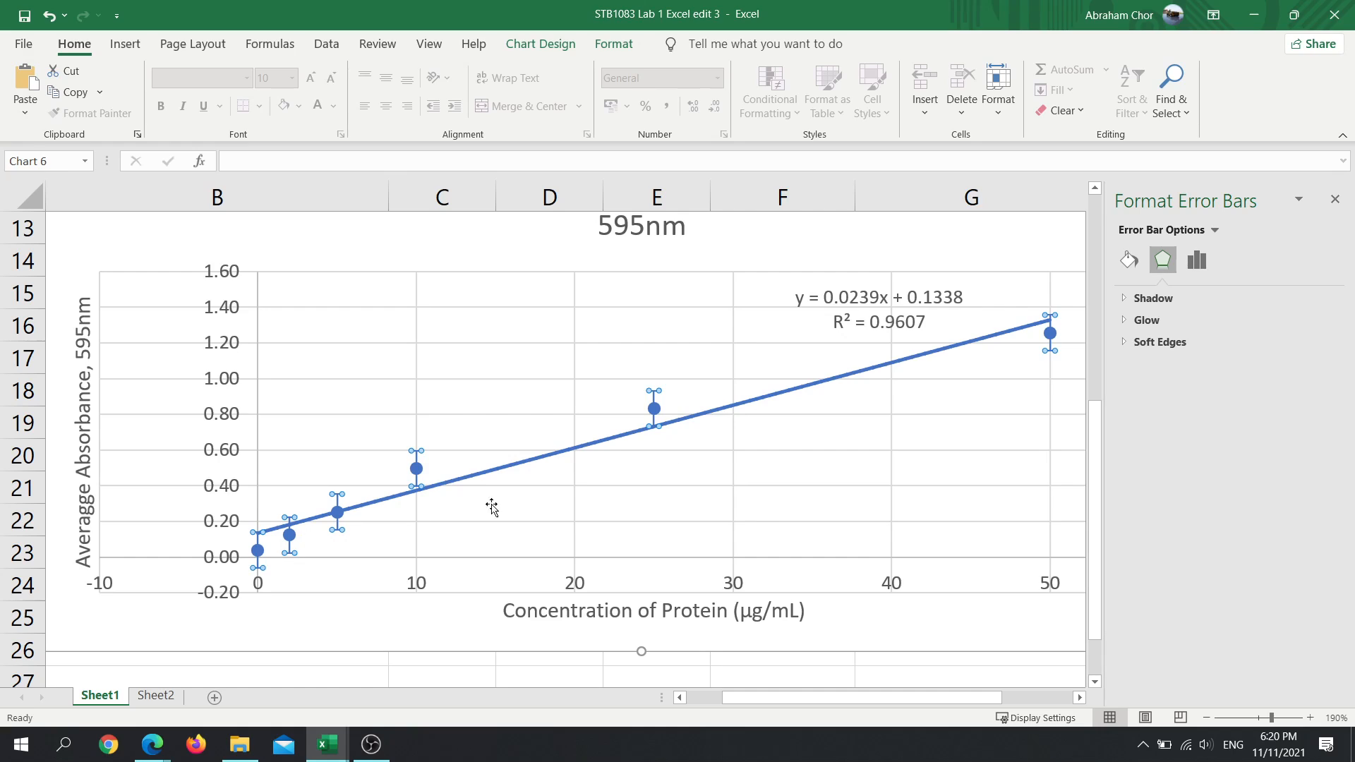
{"action": "left_click", "coordinate": [1212, 232]}
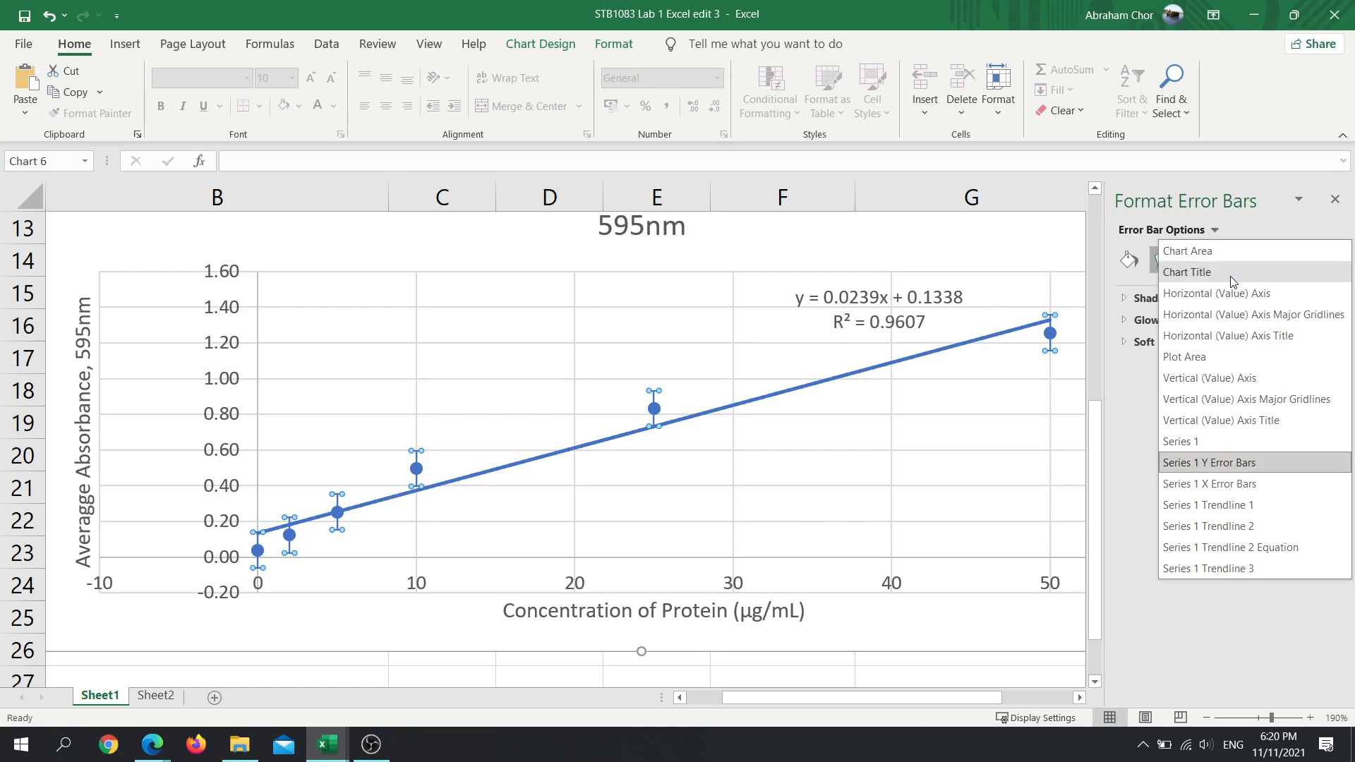
{"action": "left_click", "coordinate": [1222, 467]}
{"action": "left_click", "coordinate": [1197, 260]}
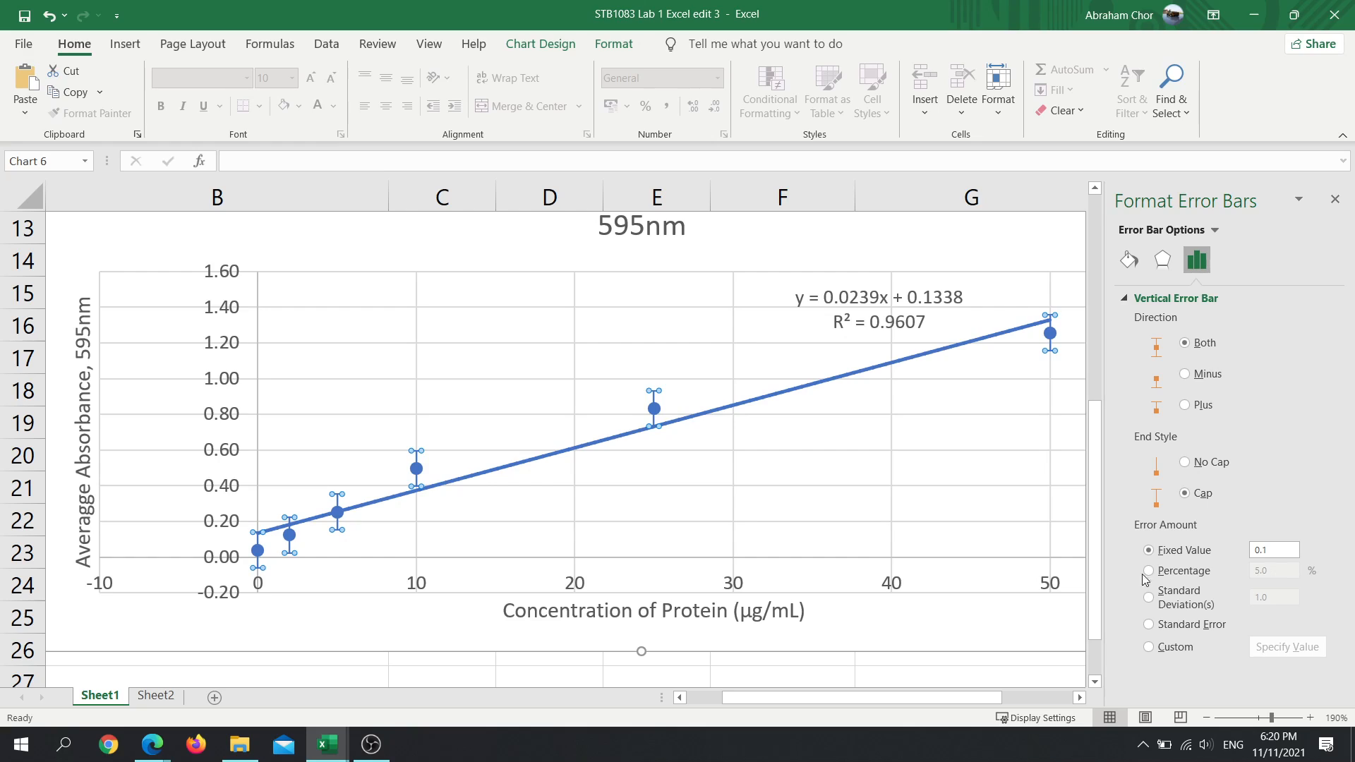
{"action": "left_click", "coordinate": [235, 750]}
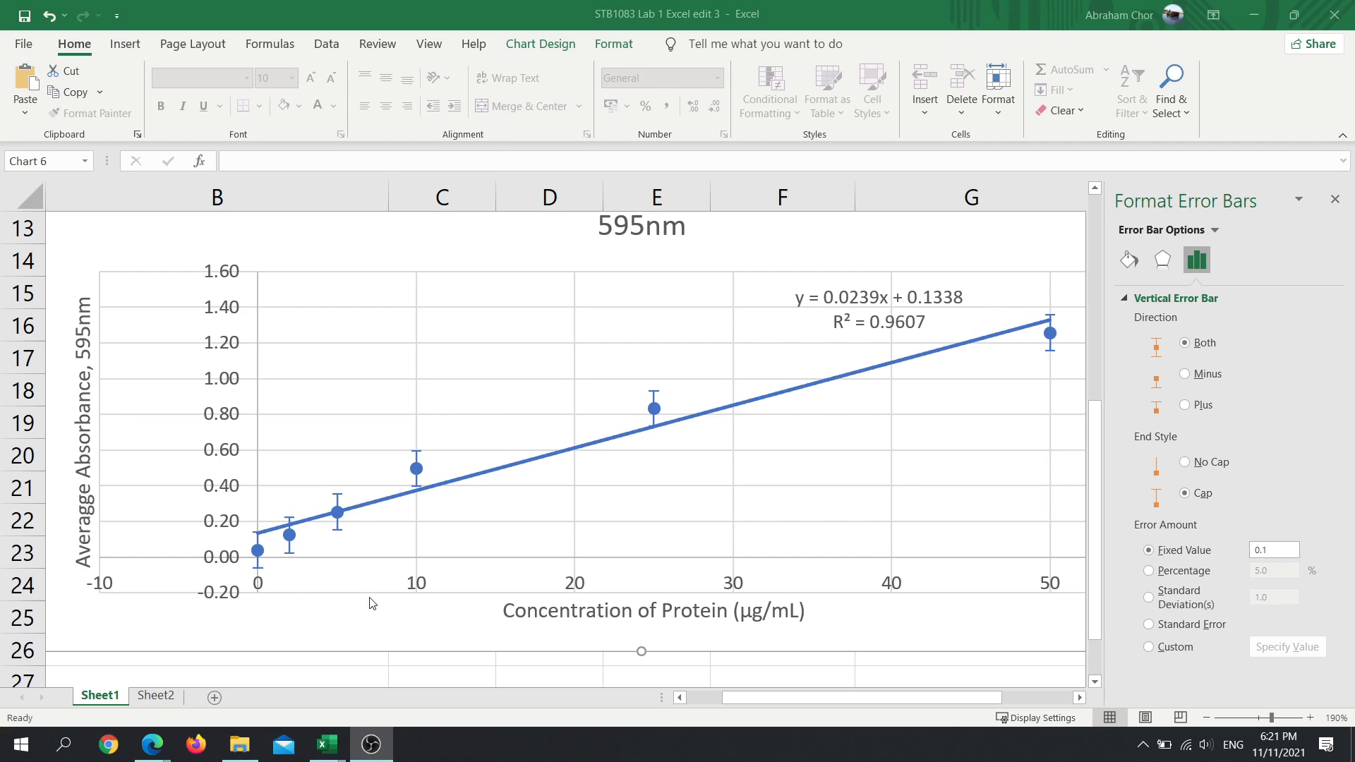
{"action": "scroll", "coordinate": [583, 547], "scroll_direction": "up", "scroll_amount": 1}
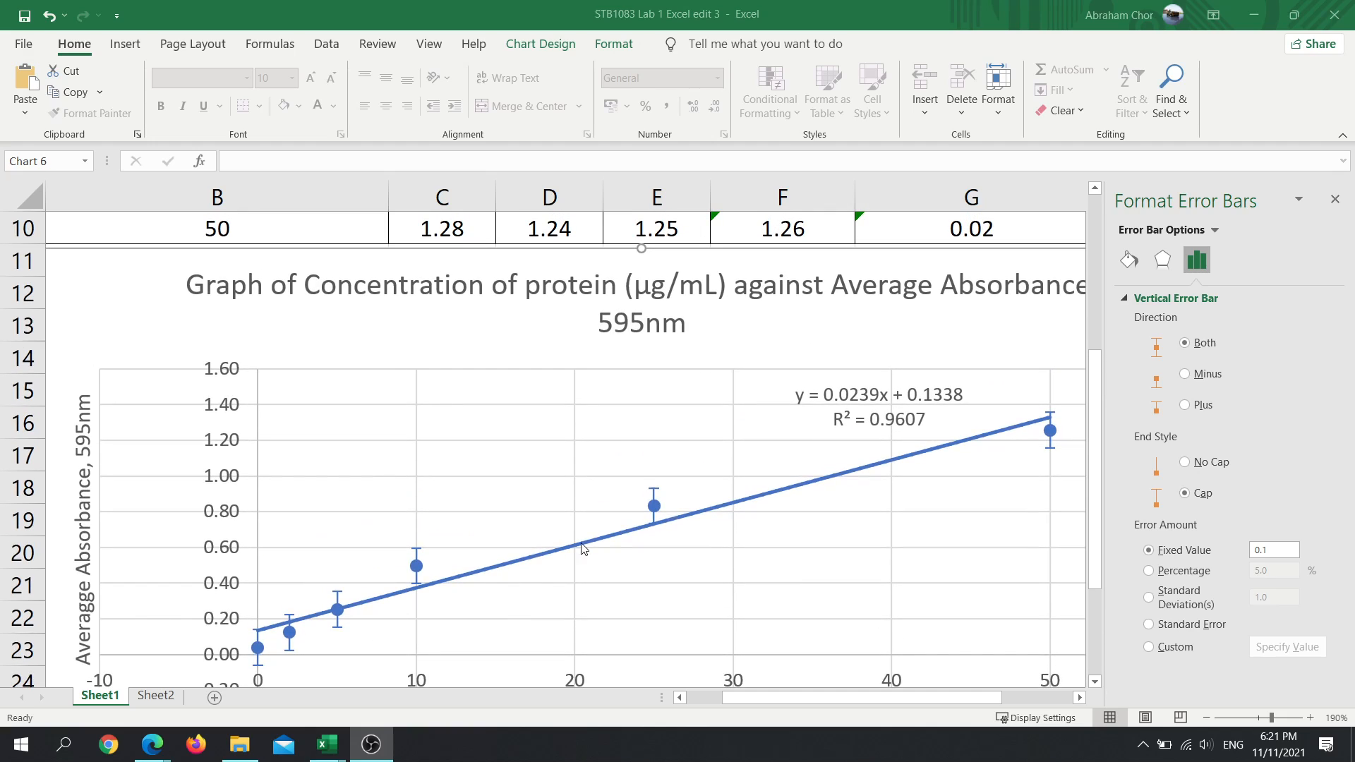
{"action": "left_click", "coordinate": [654, 488]}
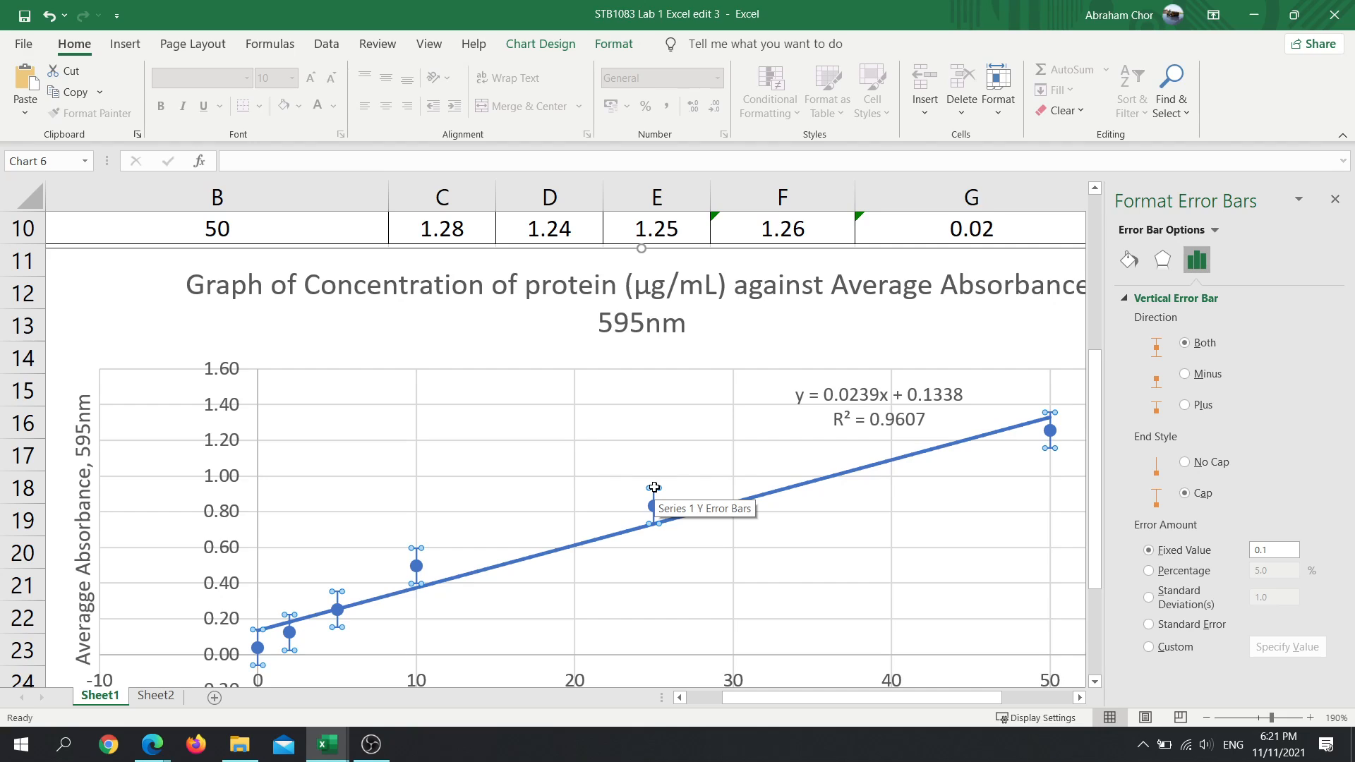
- On Sheet2, set the vertical error bars of the Average series to a fixed value of 0.1
{"action": "left_click", "coordinate": [151, 701]}
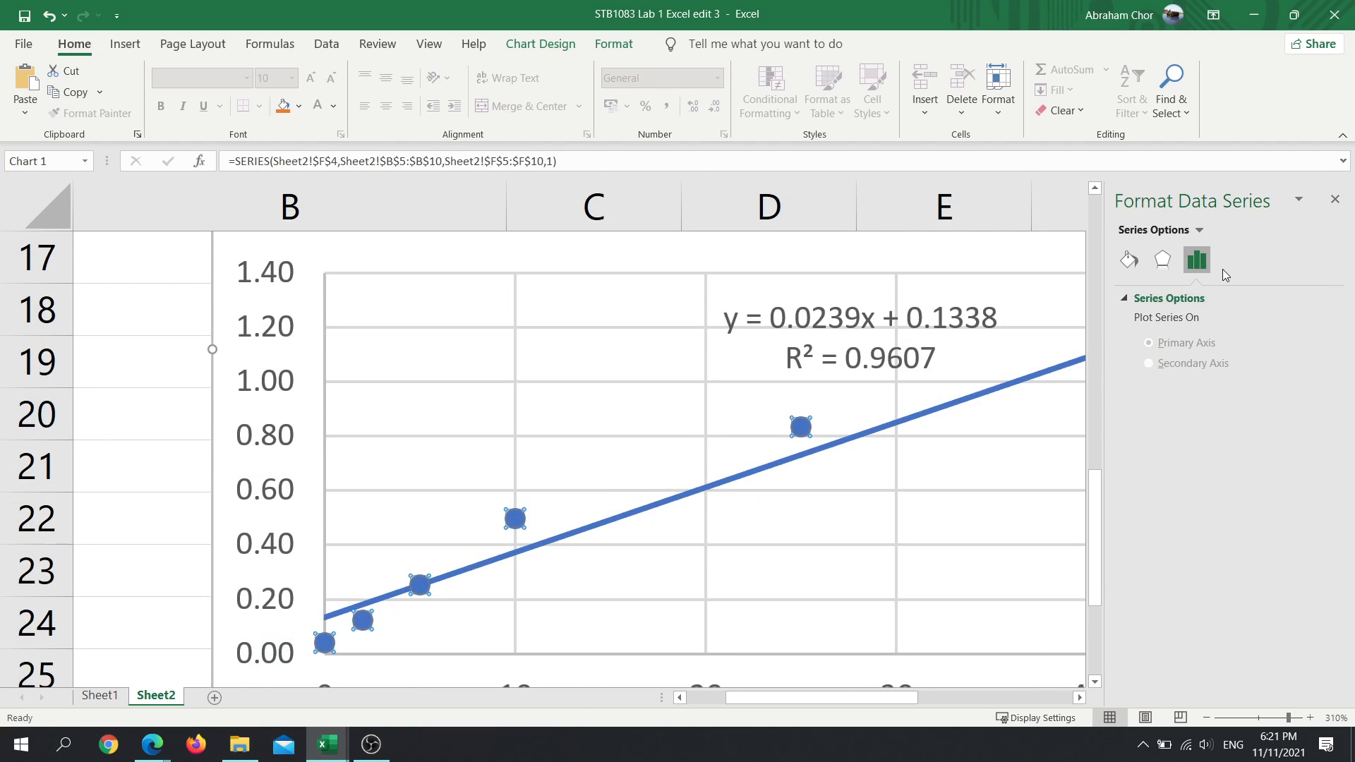
{"action": "left_click", "coordinate": [1203, 233]}
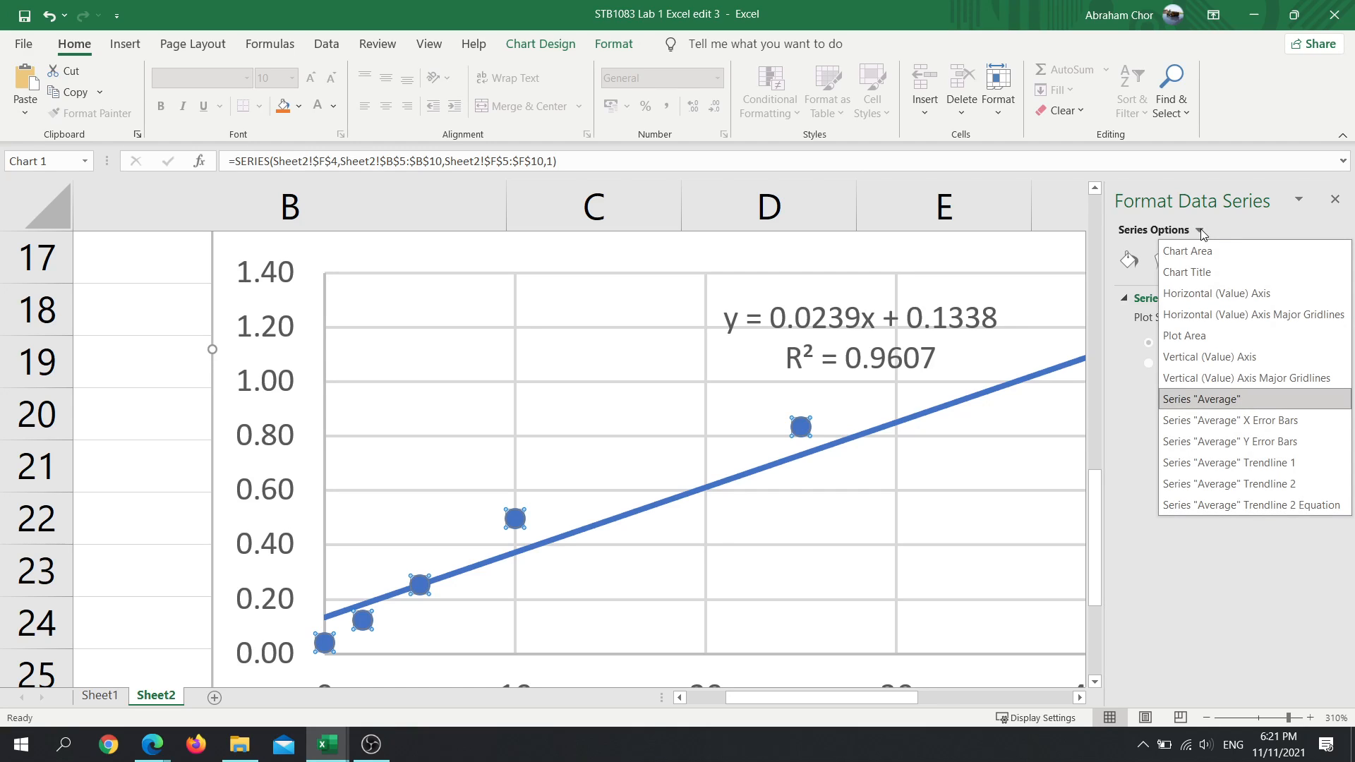
{"action": "left_click", "coordinate": [1232, 442]}
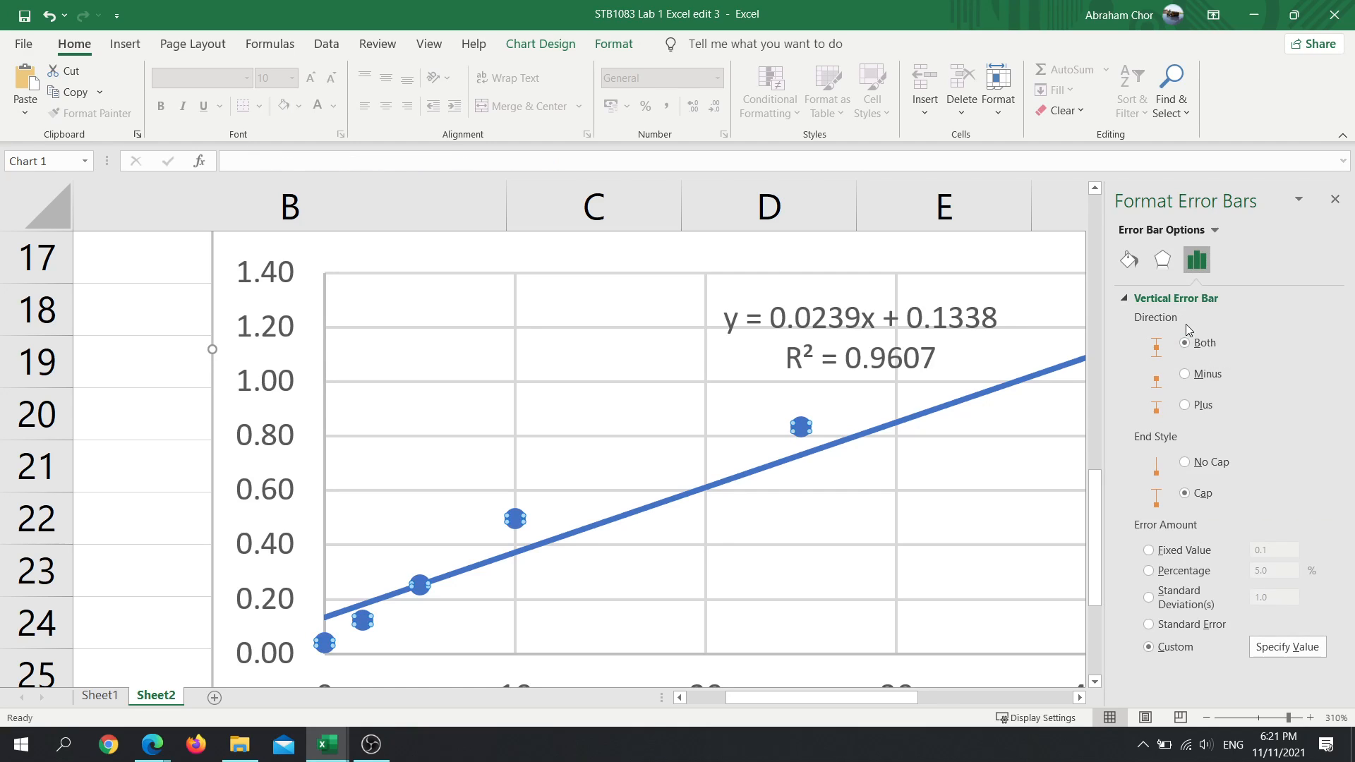
{"action": "left_click", "coordinate": [1165, 552]}
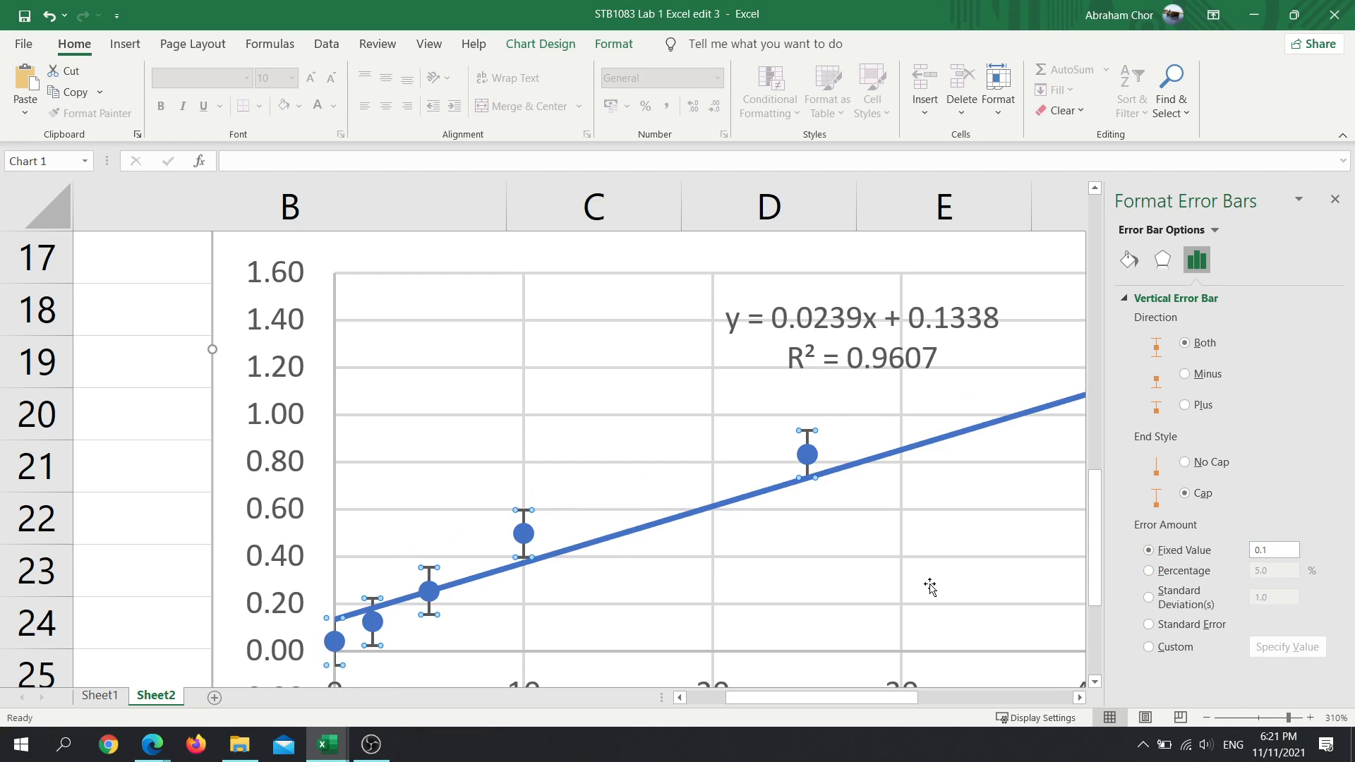
- Deselect the Sheet2 chart and review its error bars, trendline and title together with the data table above it
{"action": "scroll", "coordinate": [930, 586], "scroll_direction": "down", "scroll_amount": 6}
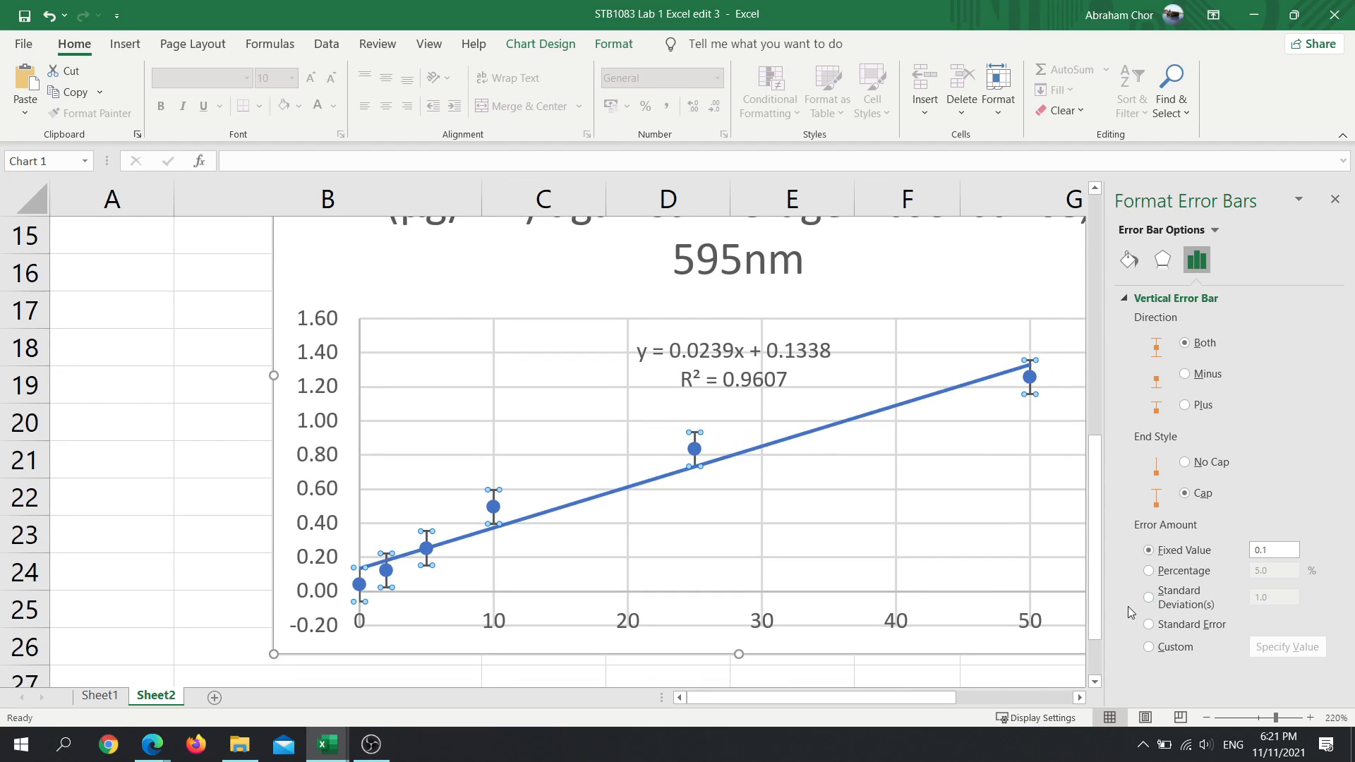
{"action": "scroll", "coordinate": [933, 596], "scroll_direction": "up", "scroll_amount": 5}
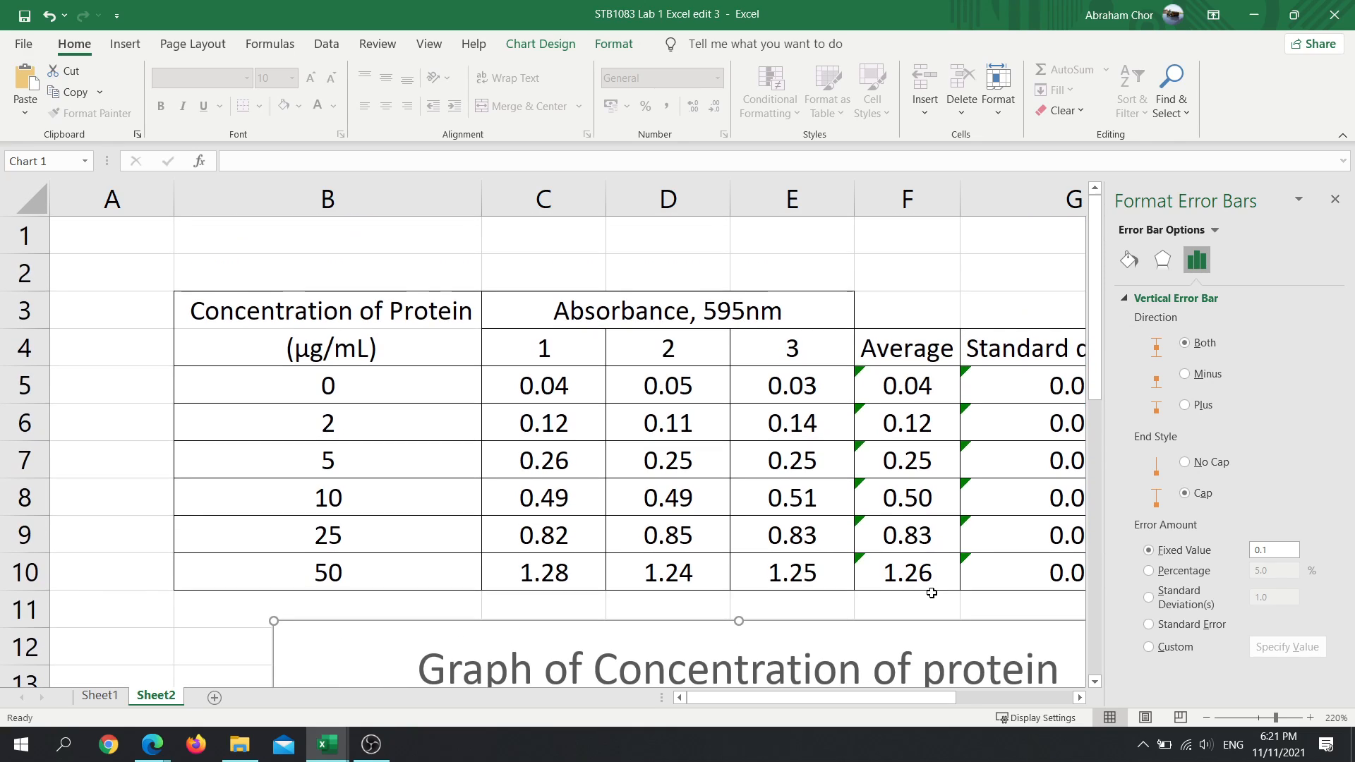
{"action": "key", "text": "Escape"}
{"action": "left_click", "coordinate": [932, 595]}
{"action": "scroll", "coordinate": [932, 607], "scroll_direction": "down", "scroll_amount": 3}
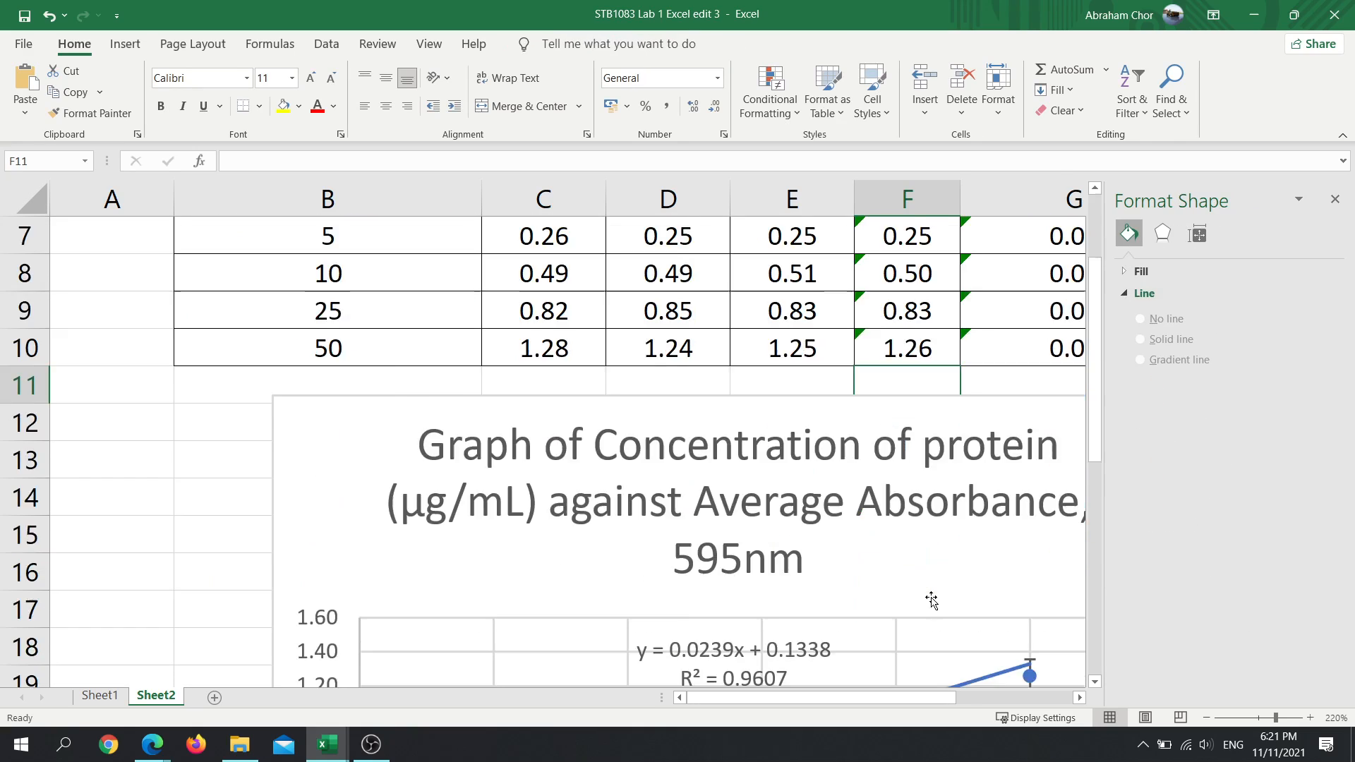
{"action": "scroll", "coordinate": [699, 515], "scroll_direction": "up", "scroll_amount": 2}
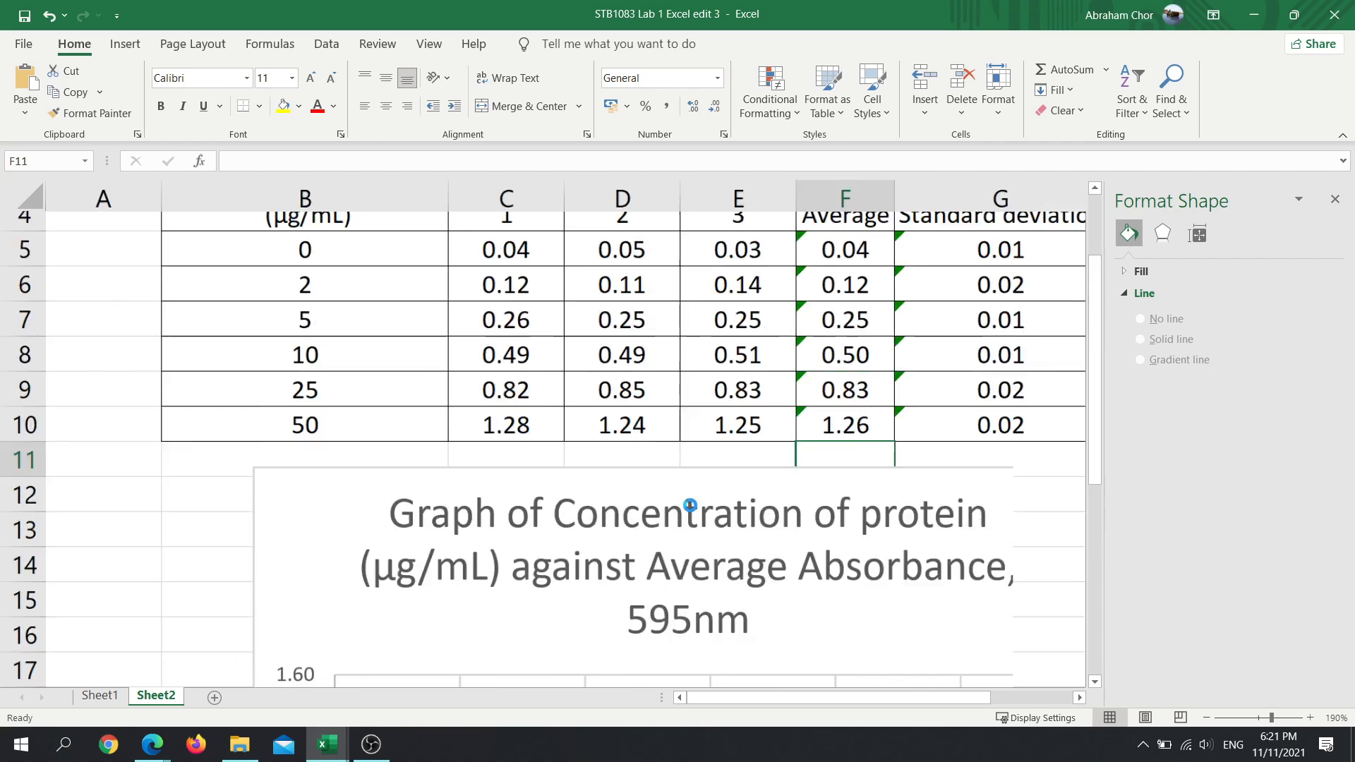
{"action": "key", "text": "ctrl"}
{"action": "scroll", "coordinate": [688, 508], "scroll_direction": "down", "scroll_amount": 6}
{"action": "left_click", "coordinate": [843, 537]}
{"action": "scroll", "coordinate": [734, 544], "scroll_direction": "down", "scroll_amount": 2}
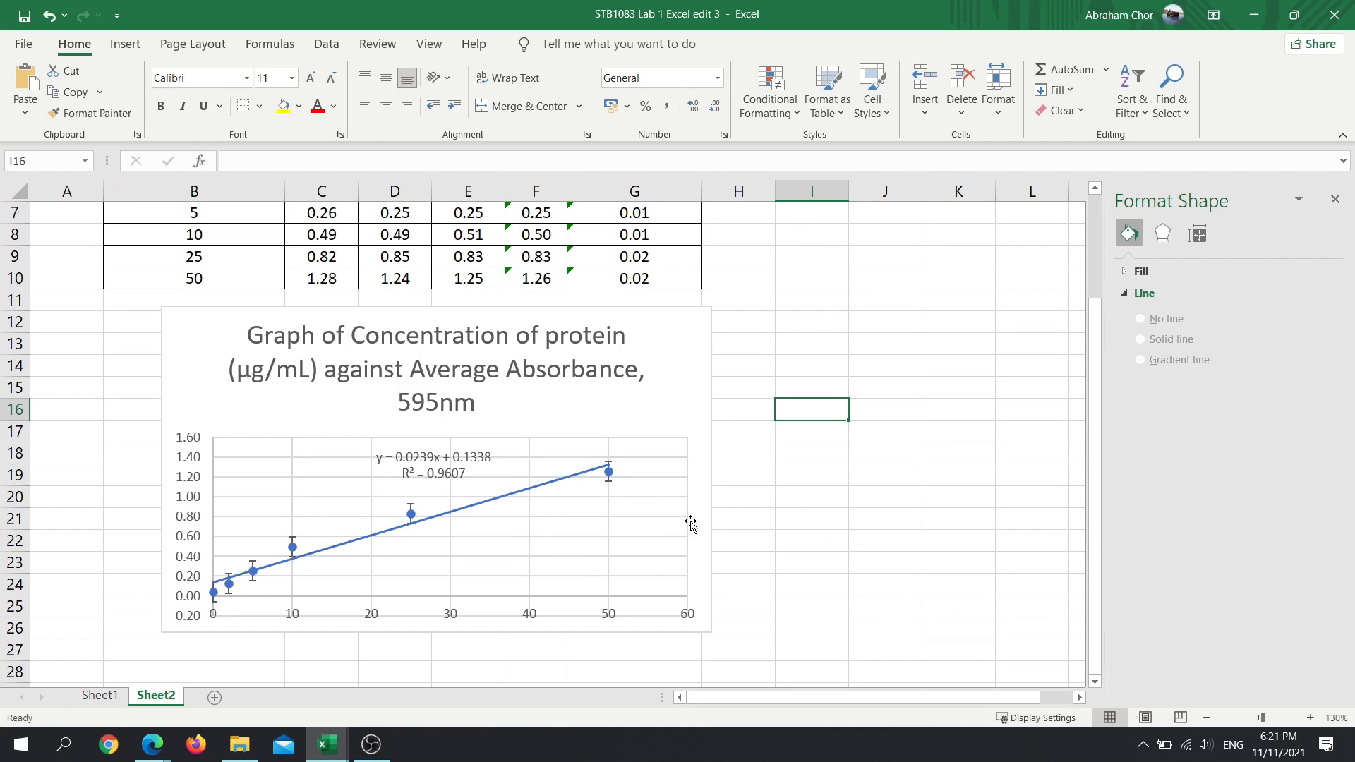
- Try a standard deviation error amount on the Average series' Y error bars, and return them to the fixed value of 0.1
{"action": "left_click", "coordinate": [612, 441]}
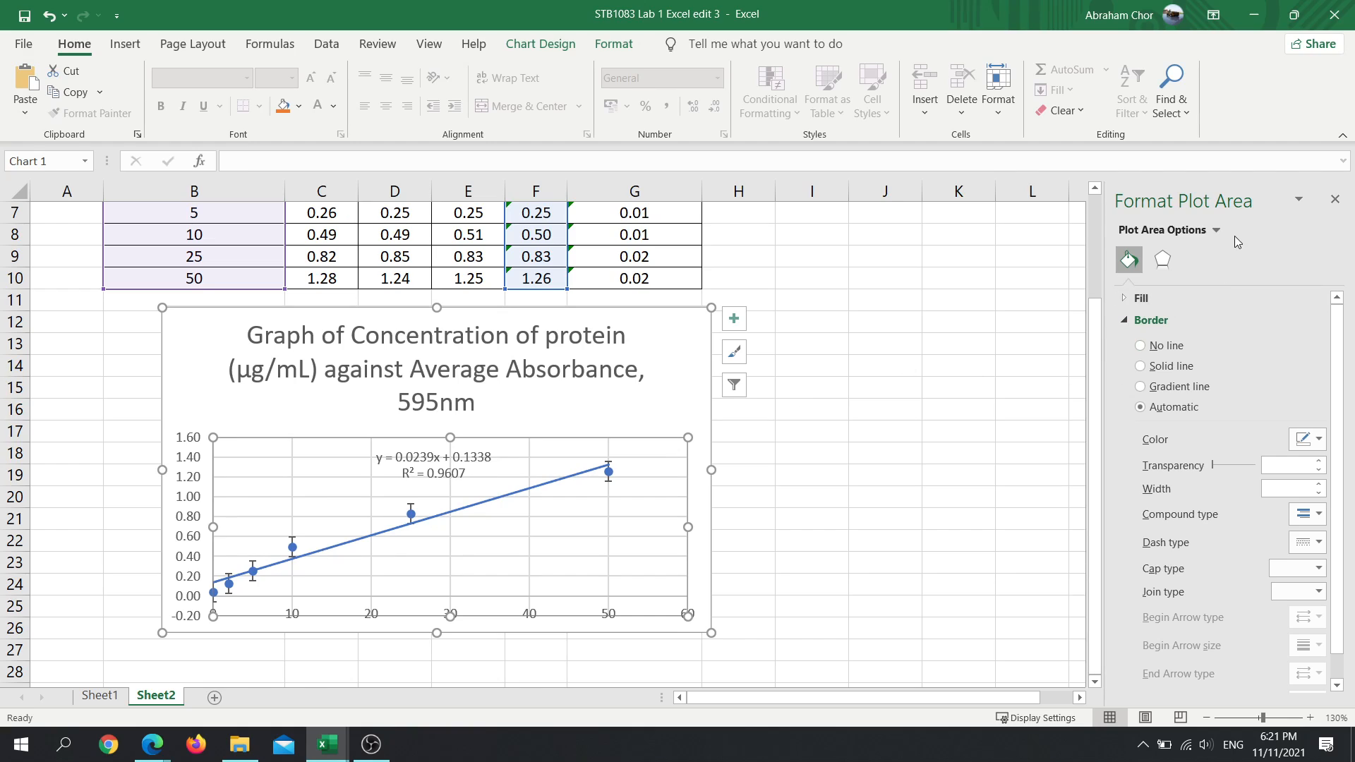
{"action": "left_click", "coordinate": [1218, 230]}
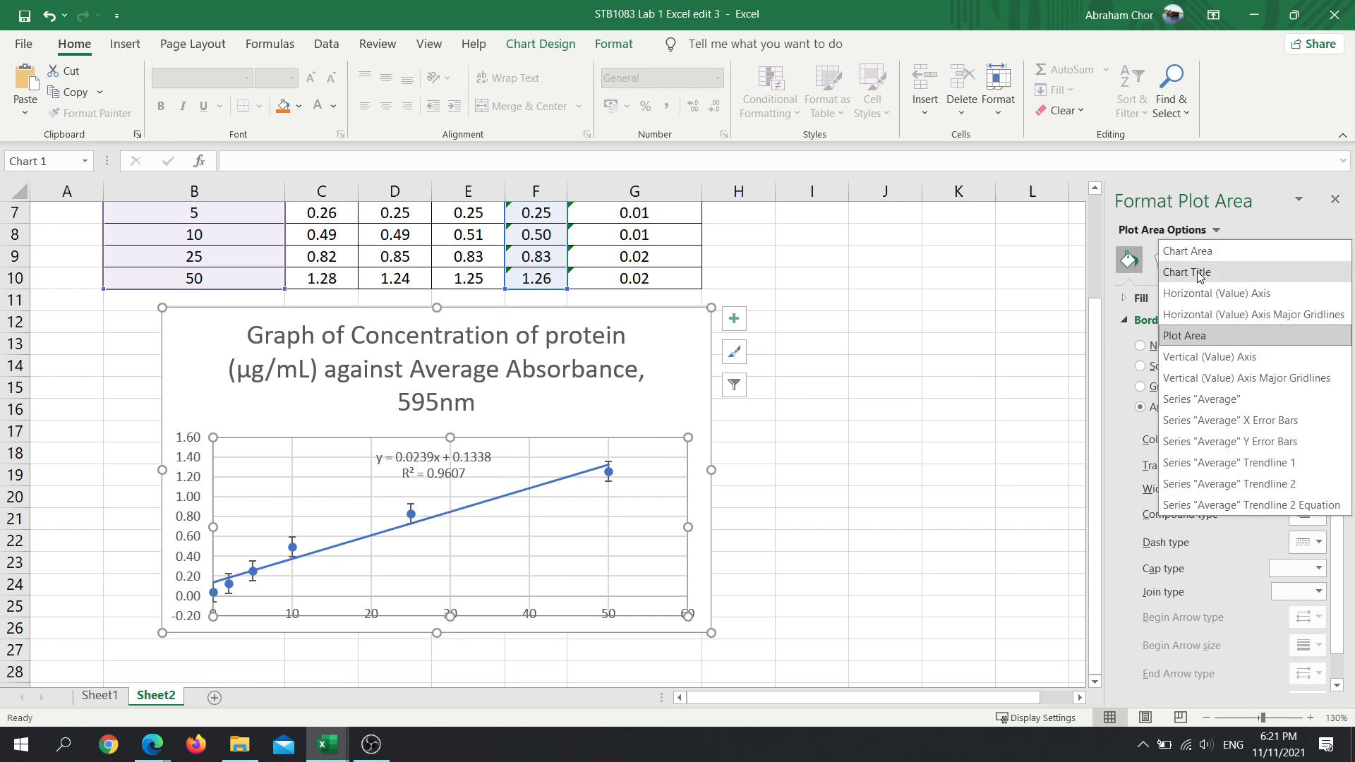
{"action": "left_click", "coordinate": [1231, 441]}
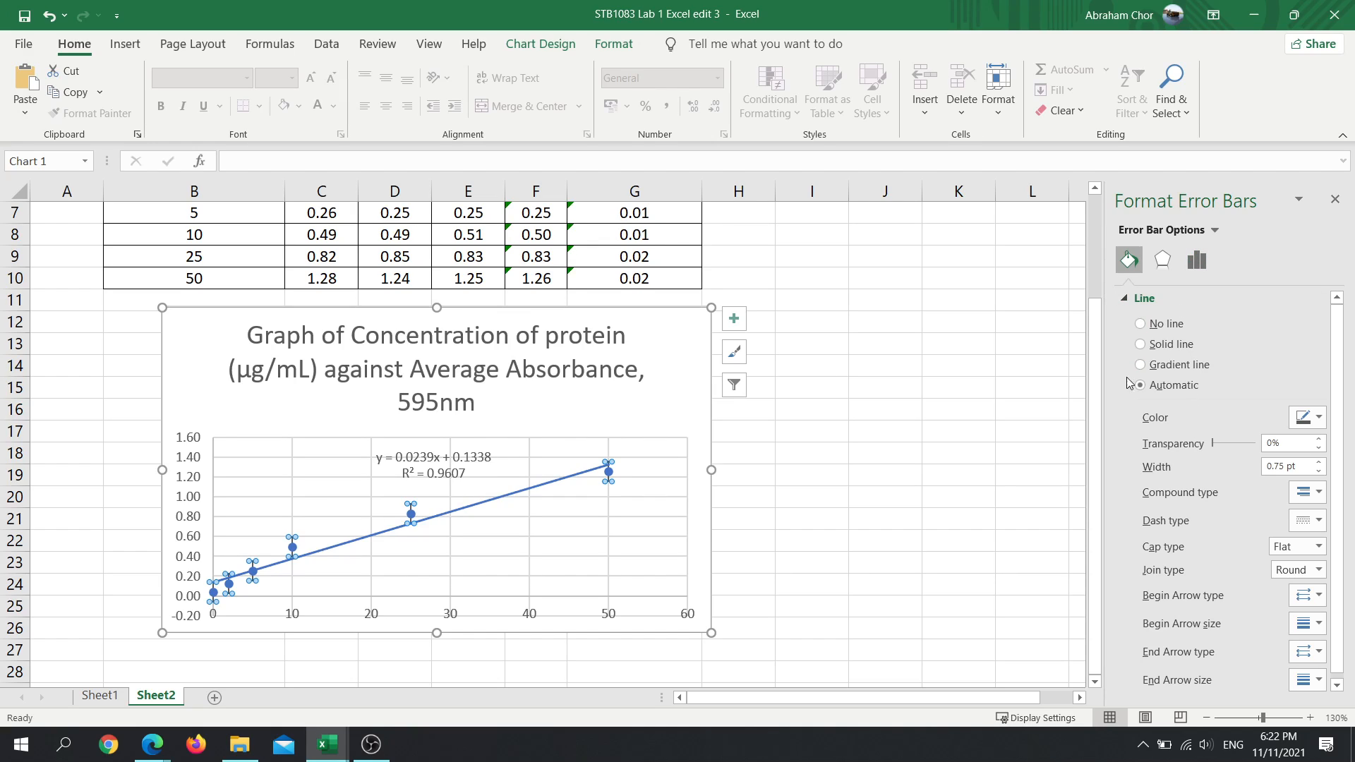
{"action": "left_click", "coordinate": [1196, 261]}
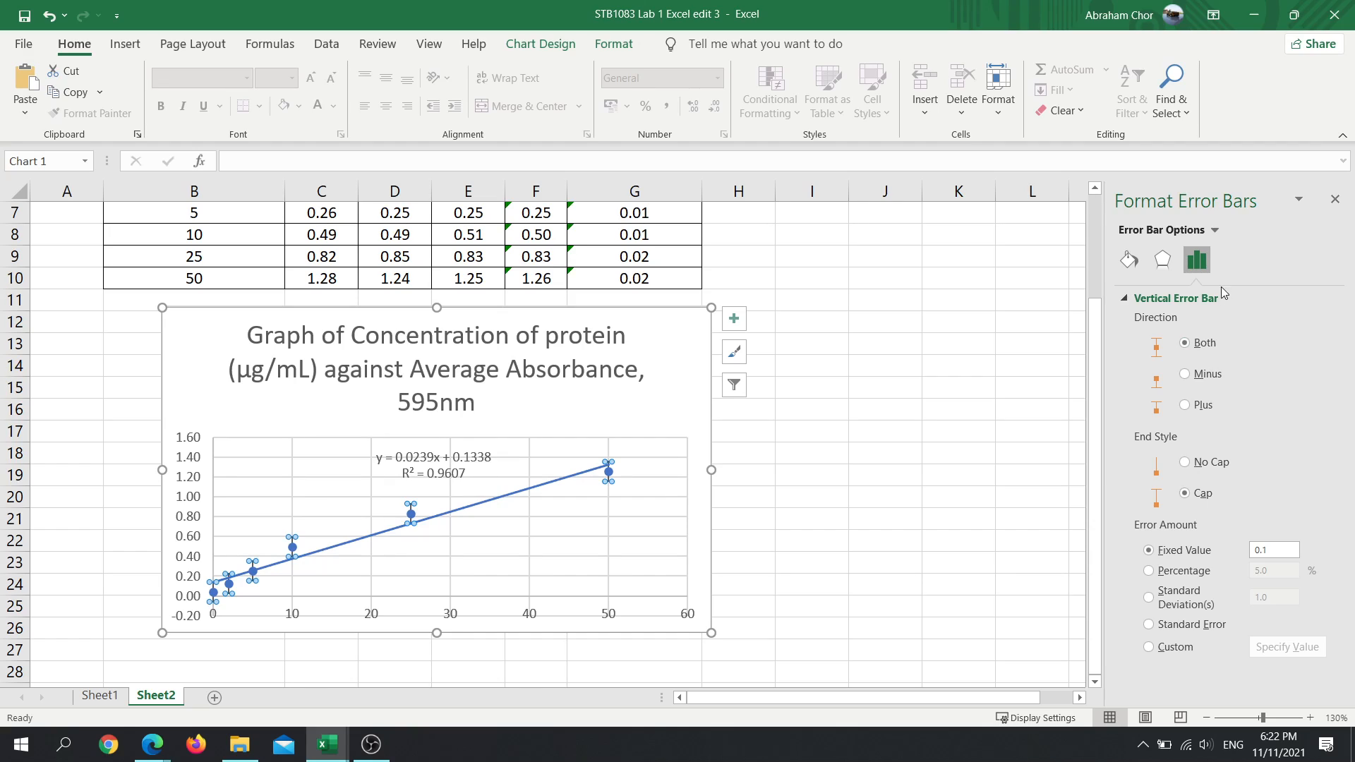
{"action": "left_click", "coordinate": [1202, 606]}
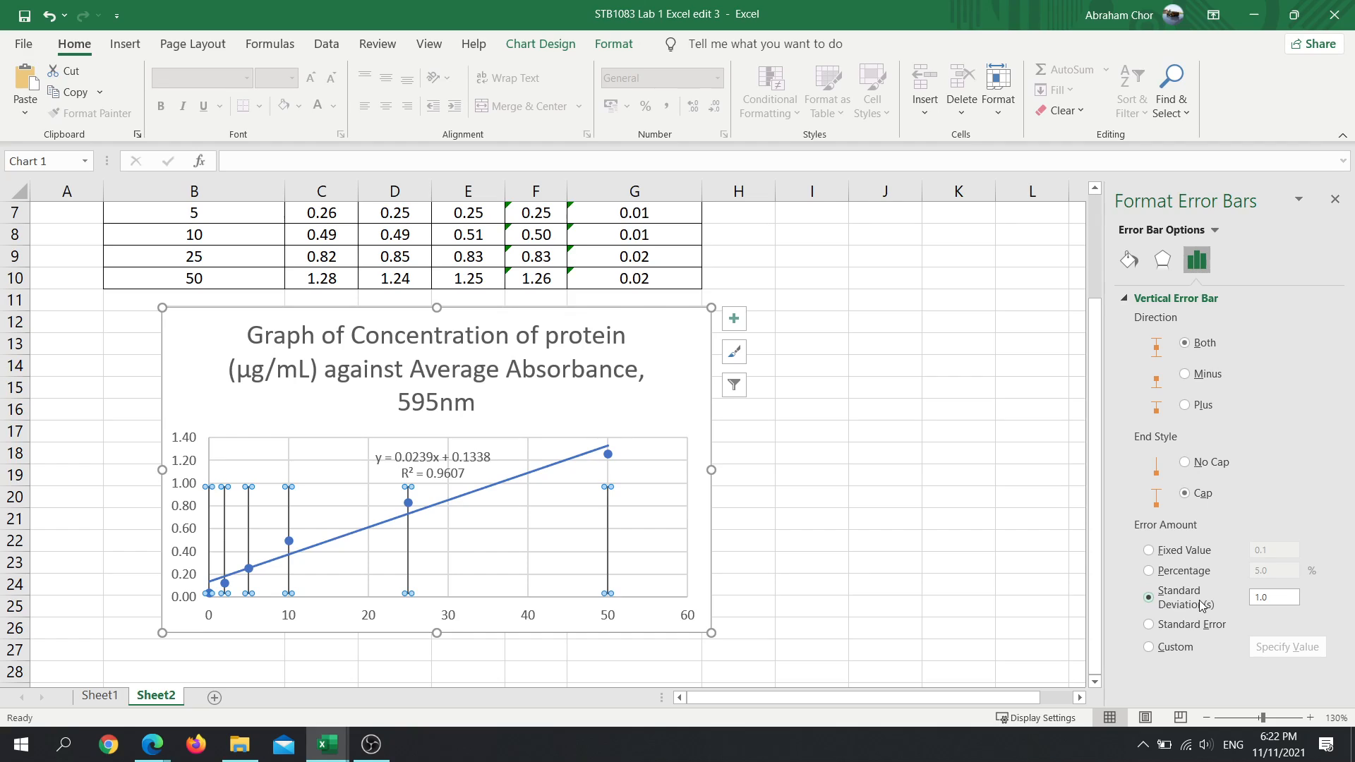
{"action": "left_click", "coordinate": [1173, 554]}
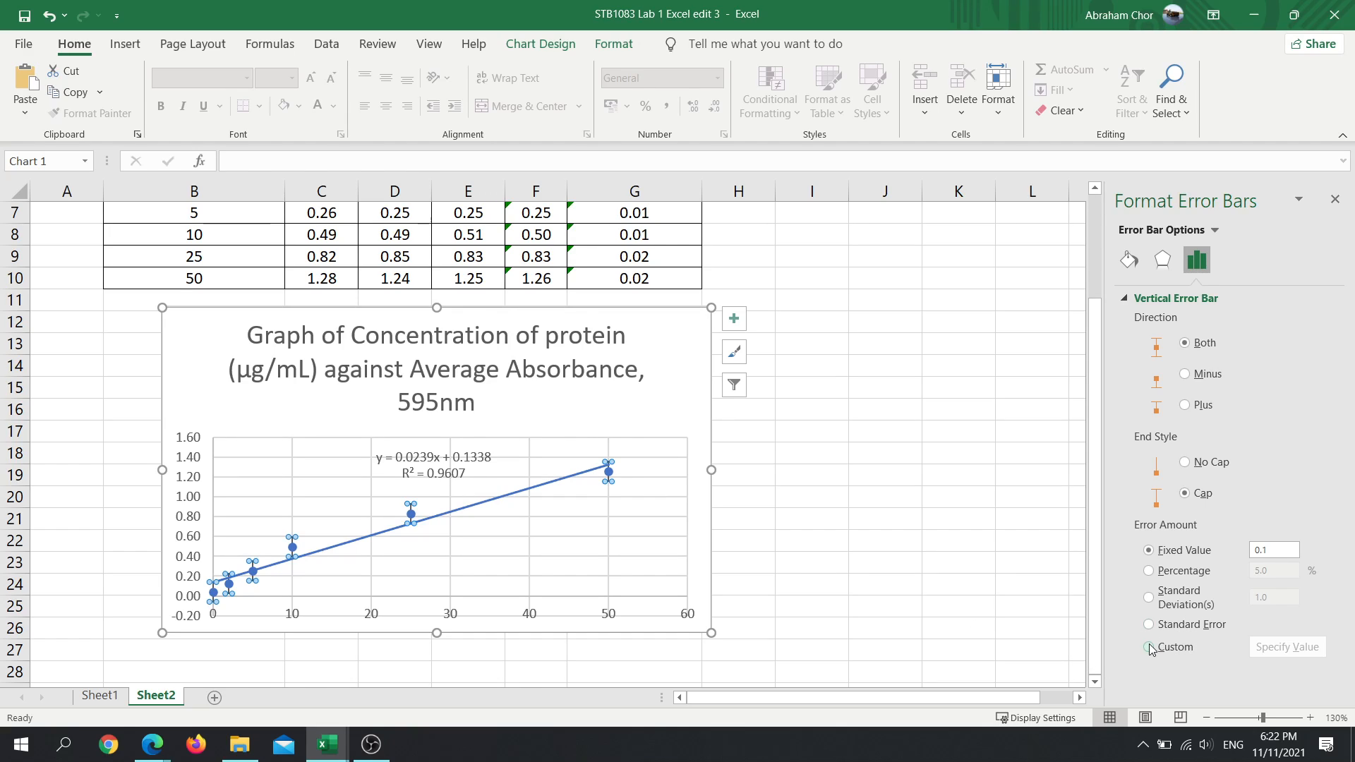
{"action": "scroll", "coordinate": [809, 661], "scroll_direction": "up", "scroll_amount": 2}
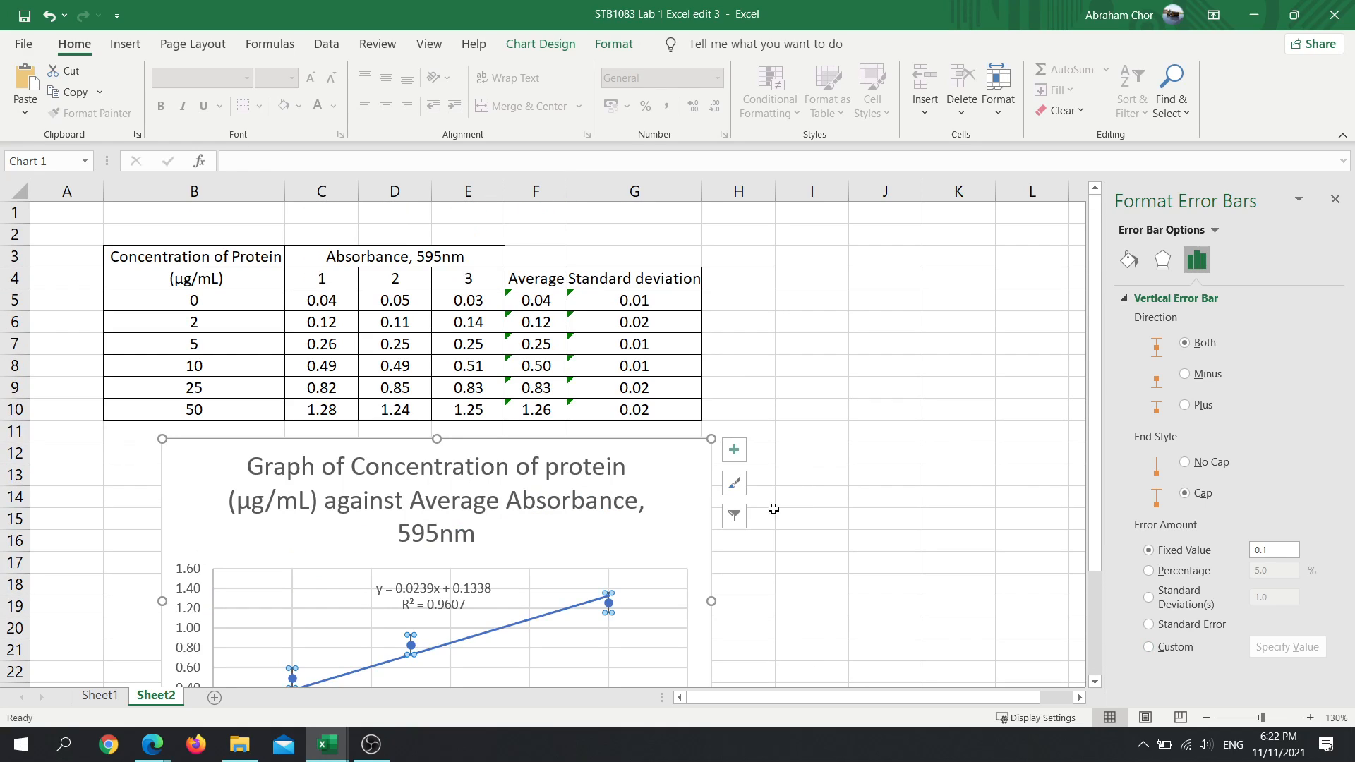
{"action": "scroll", "coordinate": [774, 520], "scroll_direction": "down", "scroll_amount": 2}
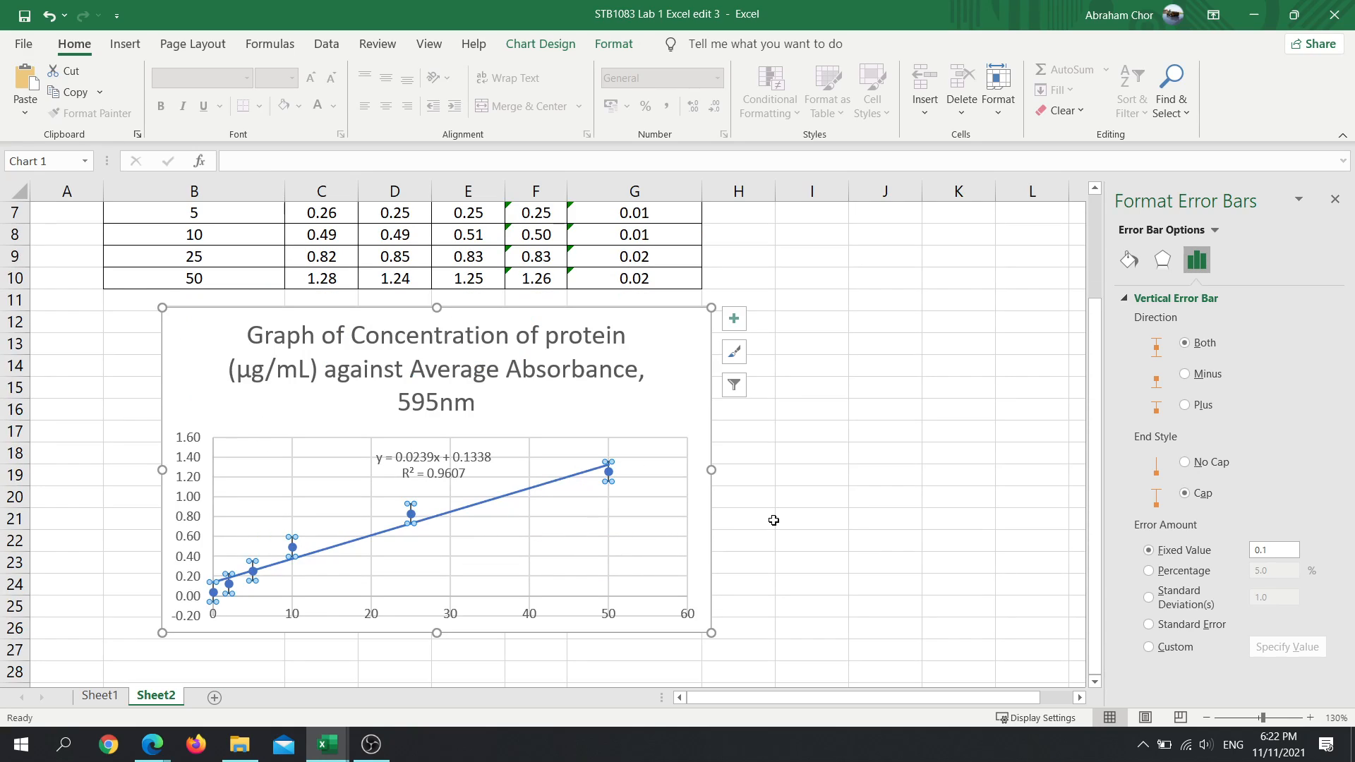
{"action": "scroll", "coordinate": [773, 520], "scroll_direction": "up", "scroll_amount": 2}
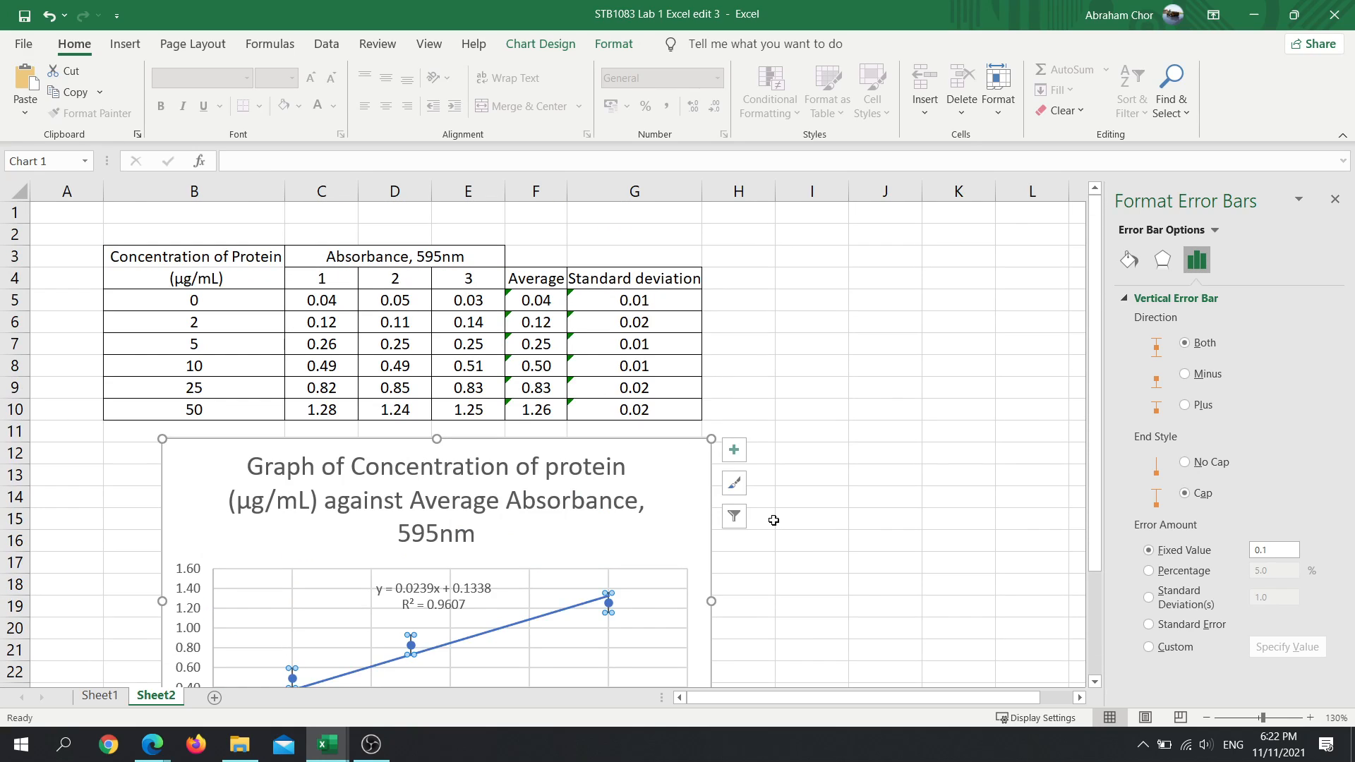